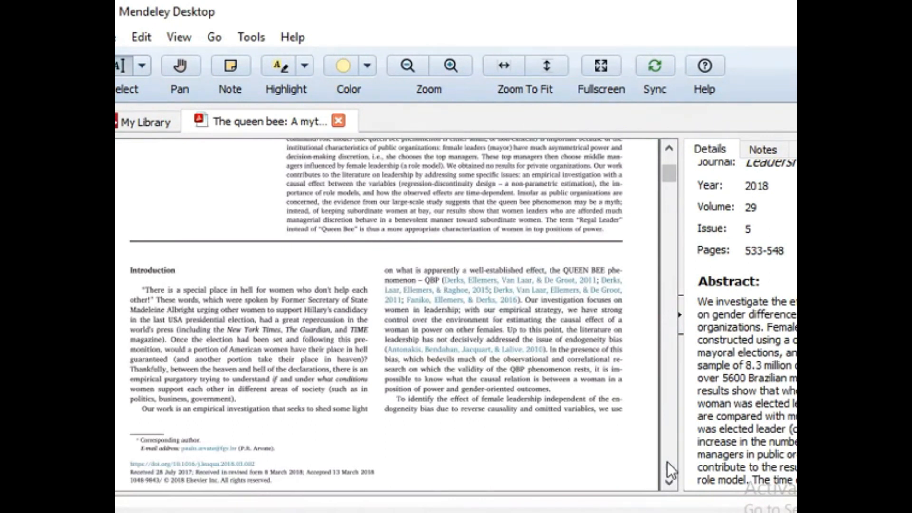
Show the article's notes and bring the full Introduction section into view by panning the page.
click(759, 153)
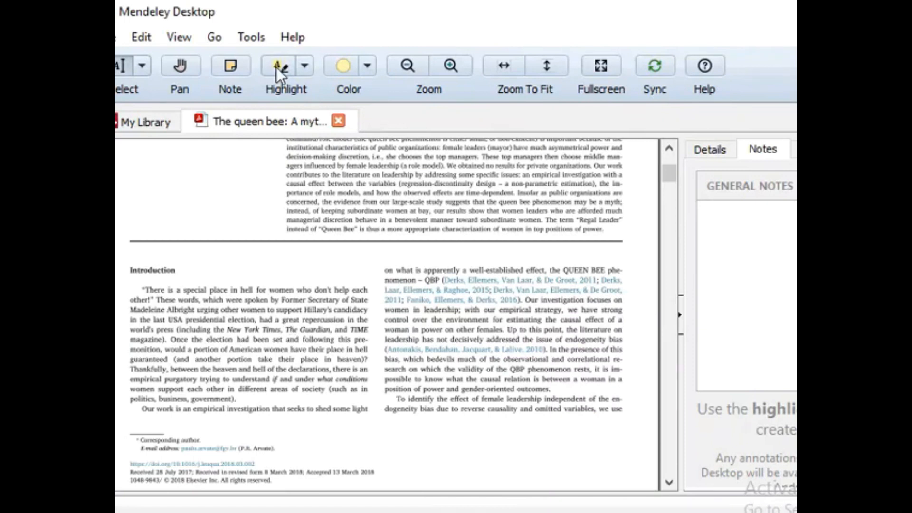
click(179, 66)
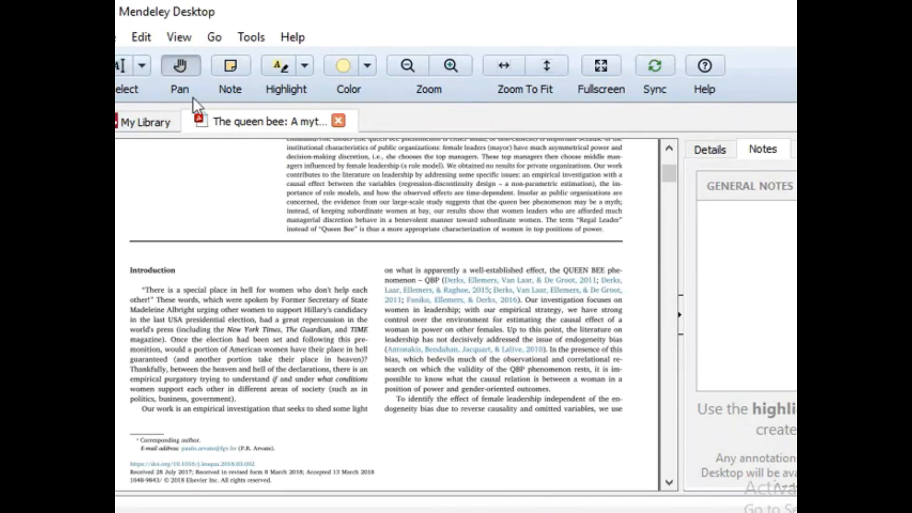
scroll(261, 307, down, 3)
drag(265, 307, 275, 348)
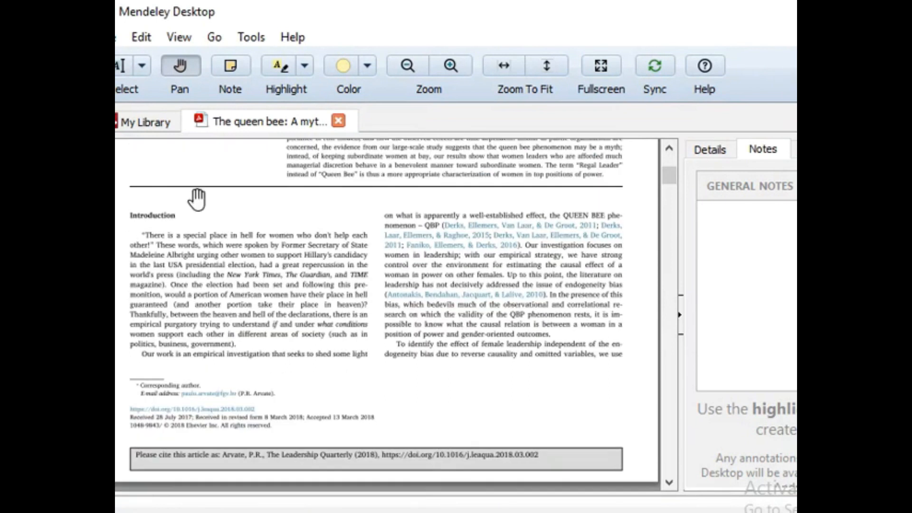
Select the Introduction text from "presidential election" to "trying to understand", choose Blue as the annotation color, and clear the selection.
click(123, 69)
drag(187, 265, 276, 325)
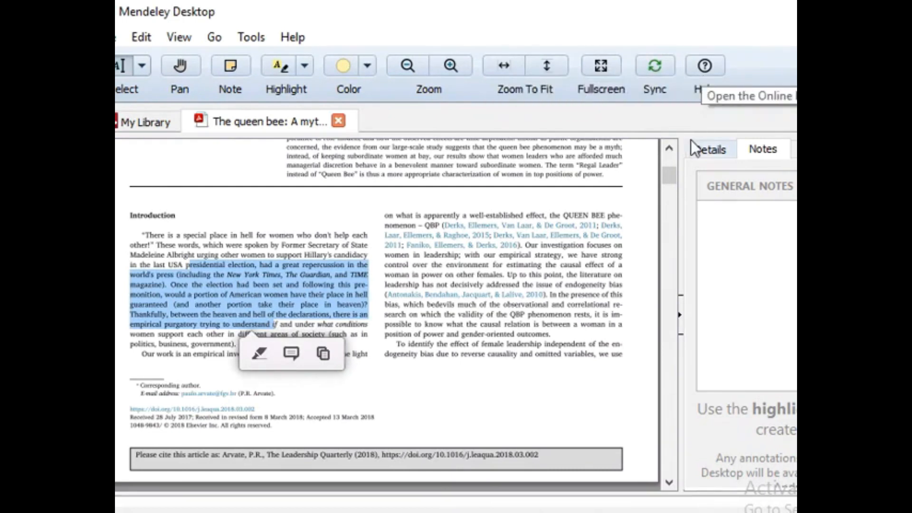
click(368, 67)
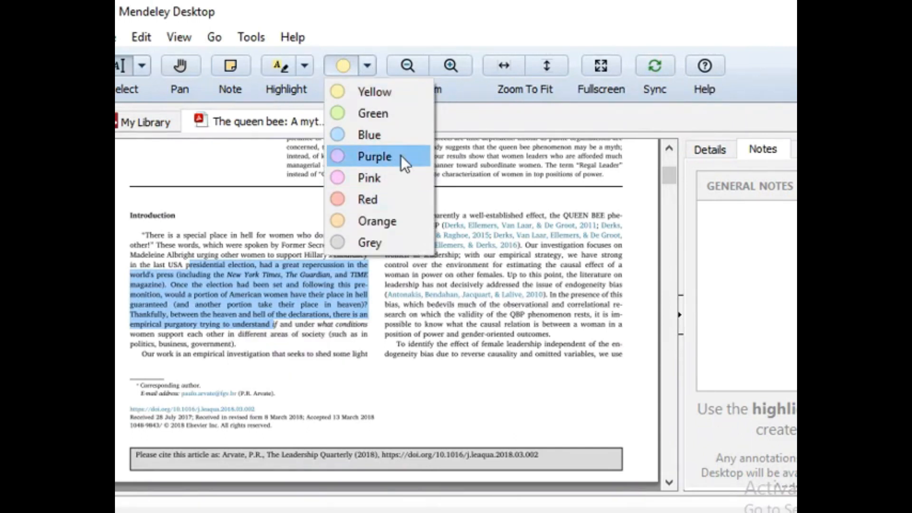
click(401, 138)
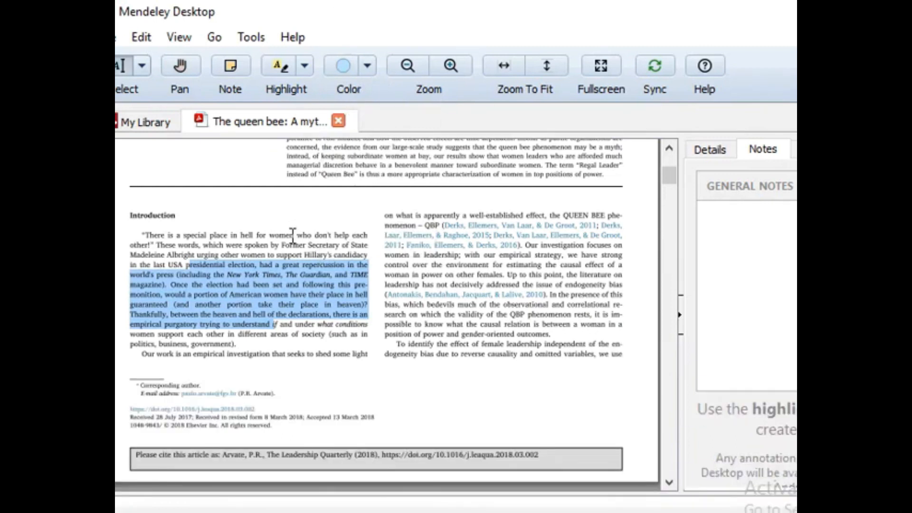
click(299, 324)
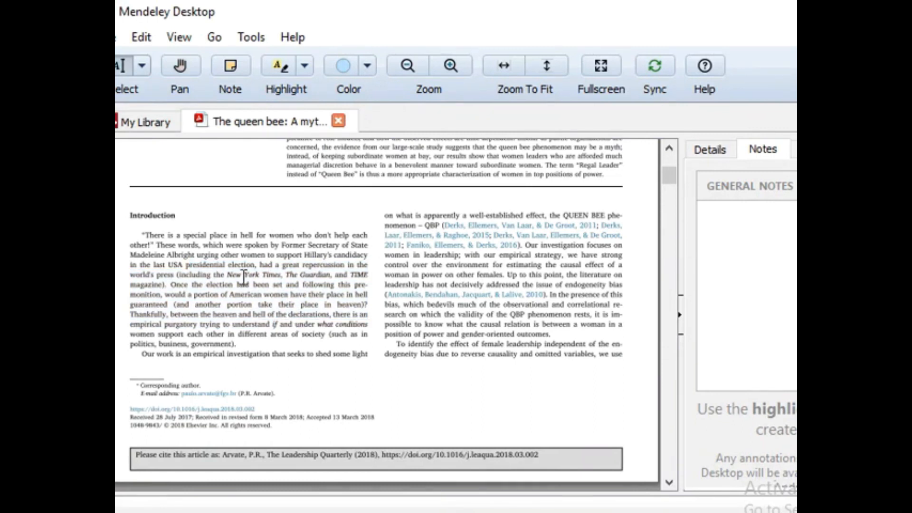
Highlight the Introduction passage from "Once the election had been set" to "politics, business, government)" in Red.
click(372, 62)
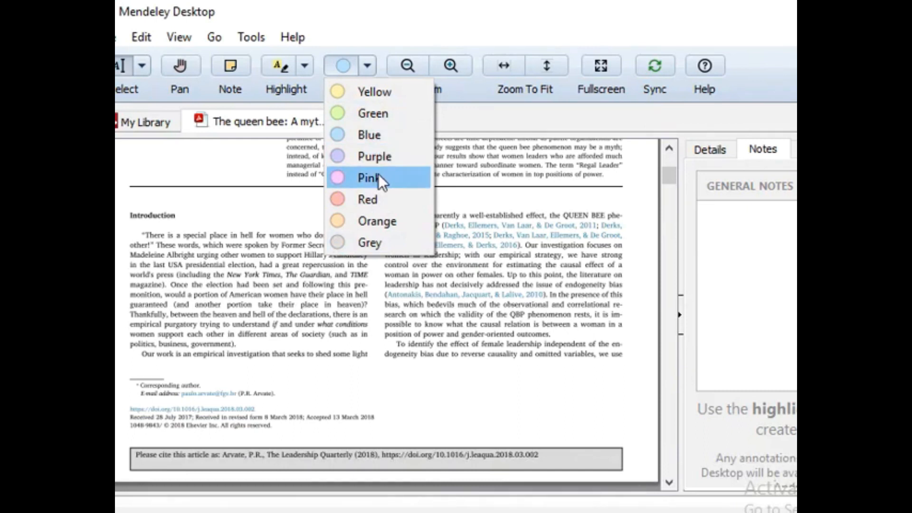
click(375, 198)
click(279, 65)
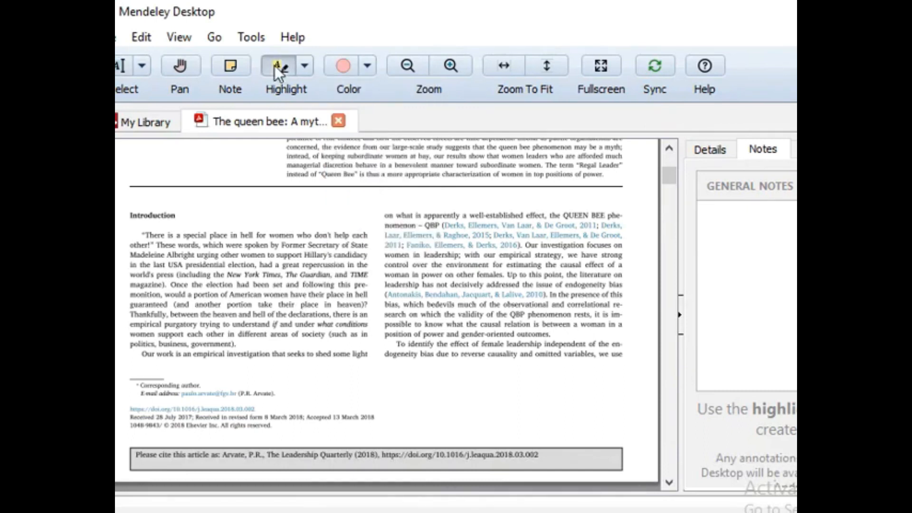
drag(171, 284, 233, 344)
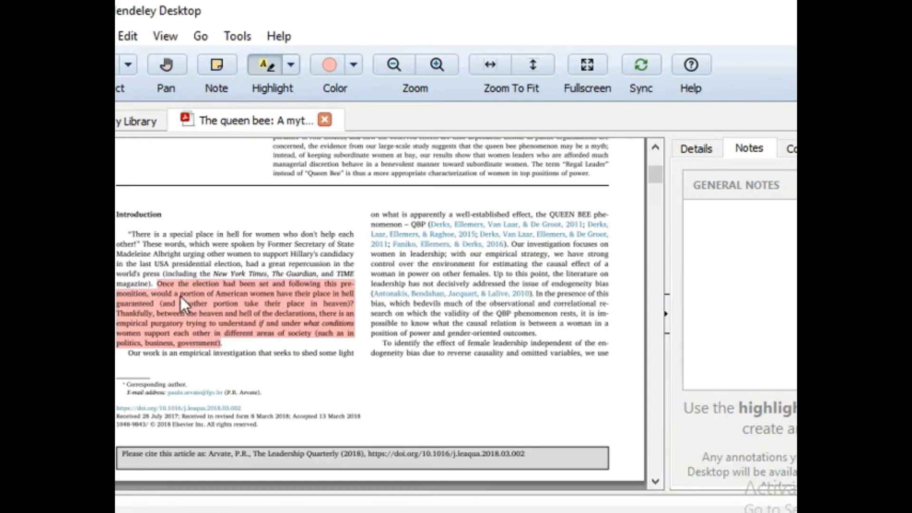
click(166, 291)
click(148, 269)
Show the document details and highlight the right-column sentence starting "Up to this point, the literature on leadership" through its citation in red.
click(702, 152)
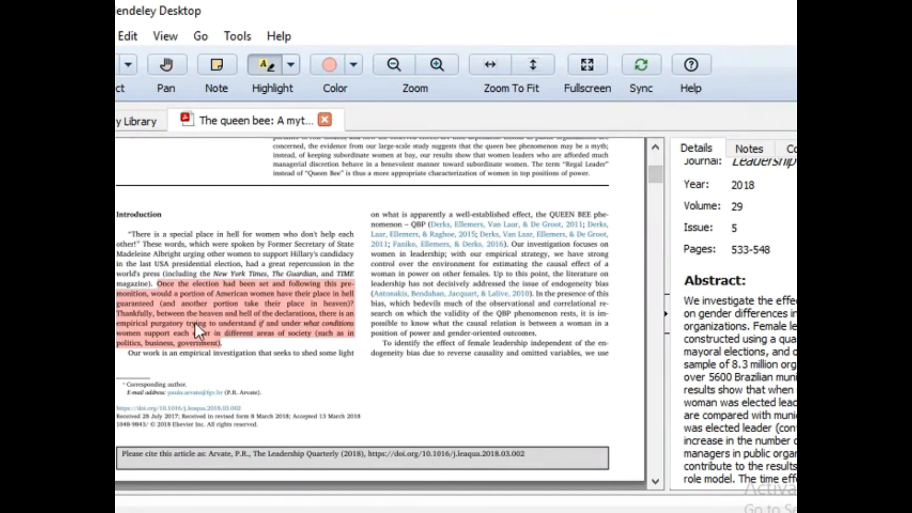
mouse_move(198, 311)
drag(534, 296, 497, 274)
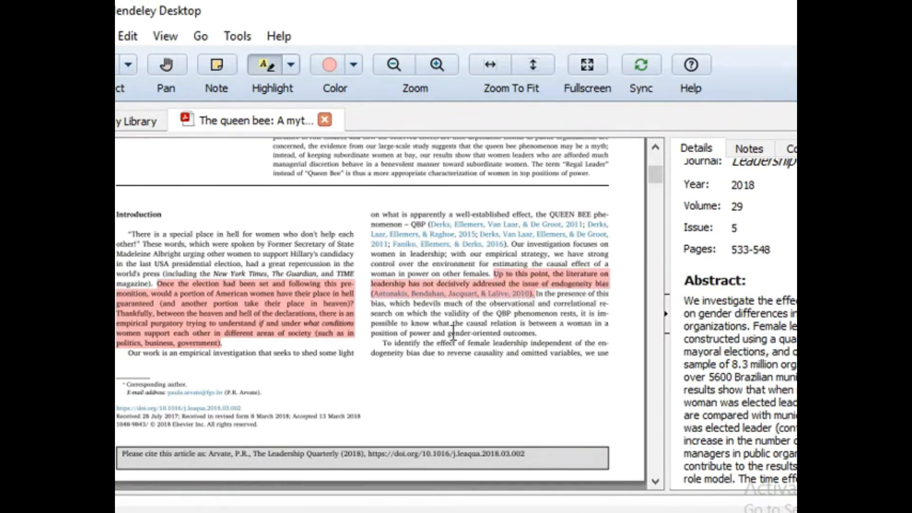
Enlarge the page around the highlighted endogeneity bias sentence and check who made the highlight.
click(435, 64)
click(435, 64)
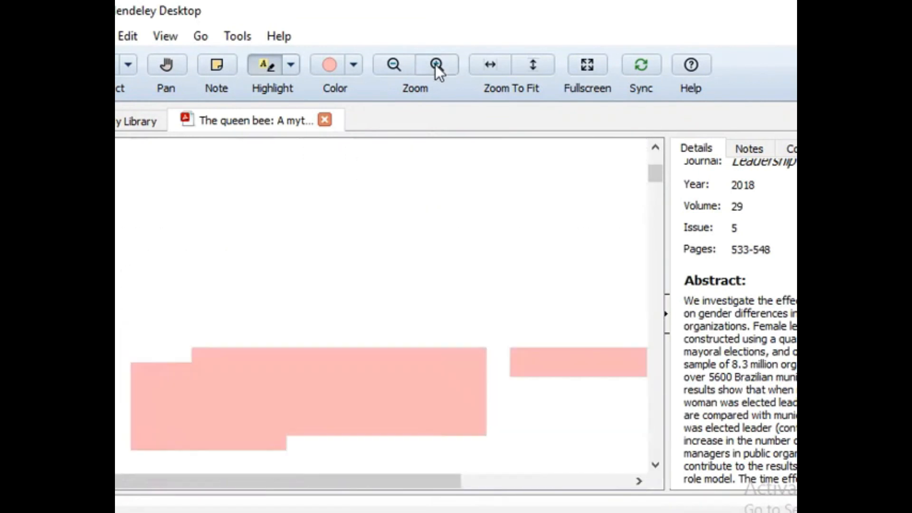
drag(391, 483, 523, 473)
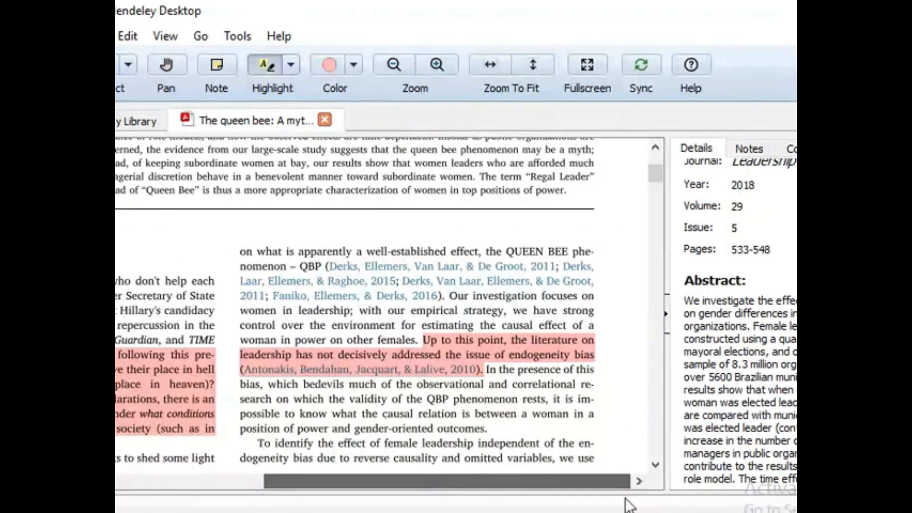
click(433, 67)
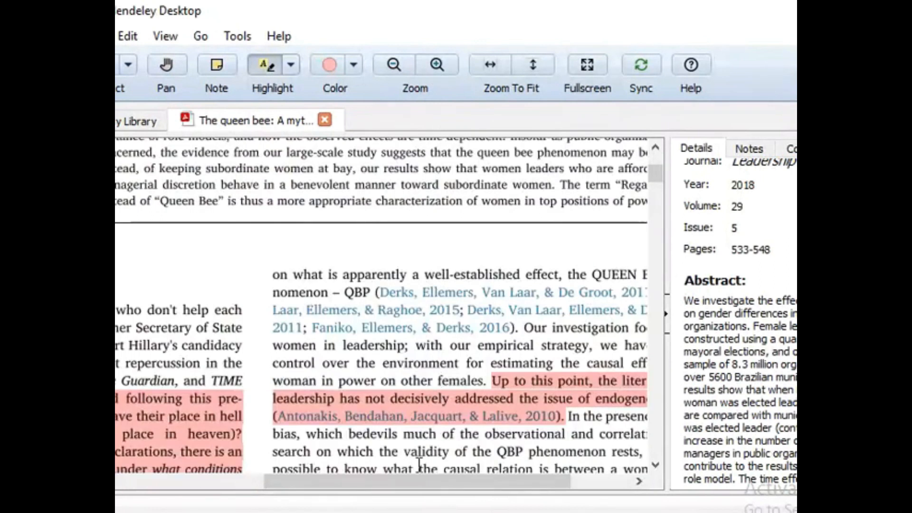
drag(417, 481, 519, 502)
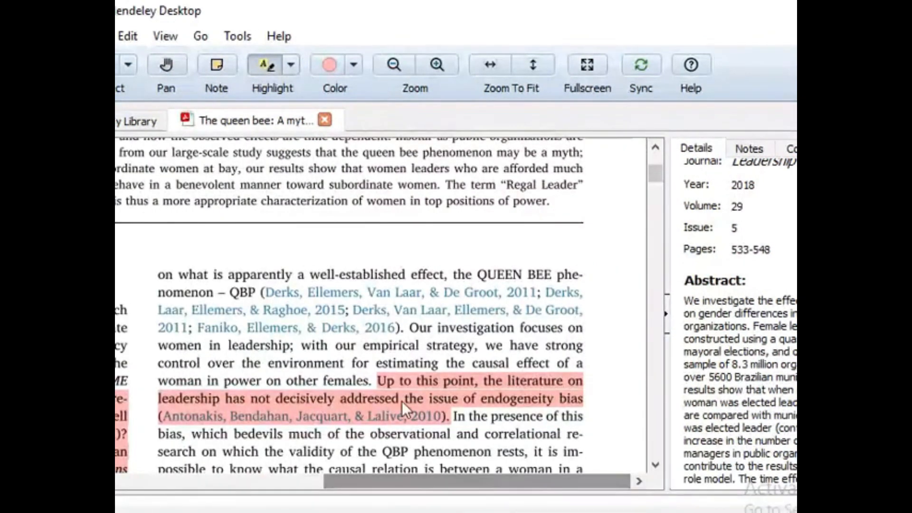
mouse_move(355, 404)
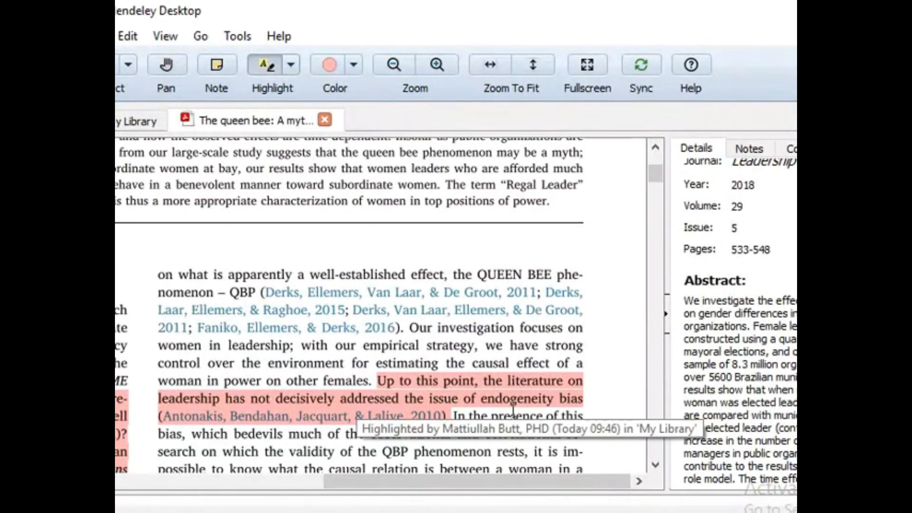
click(583, 401)
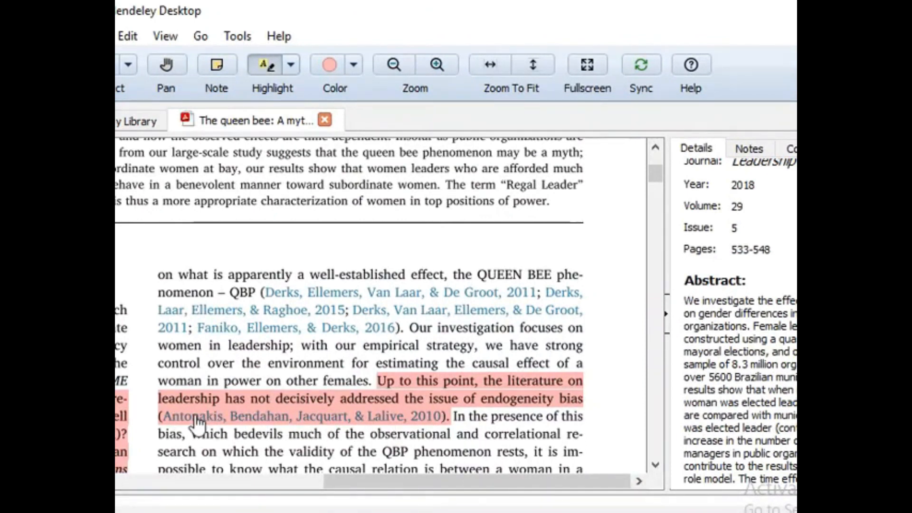
Follow the 2010 citation in the highlighted sentence to its reference list entry, and check the library's document list.
mouse_move(195, 422)
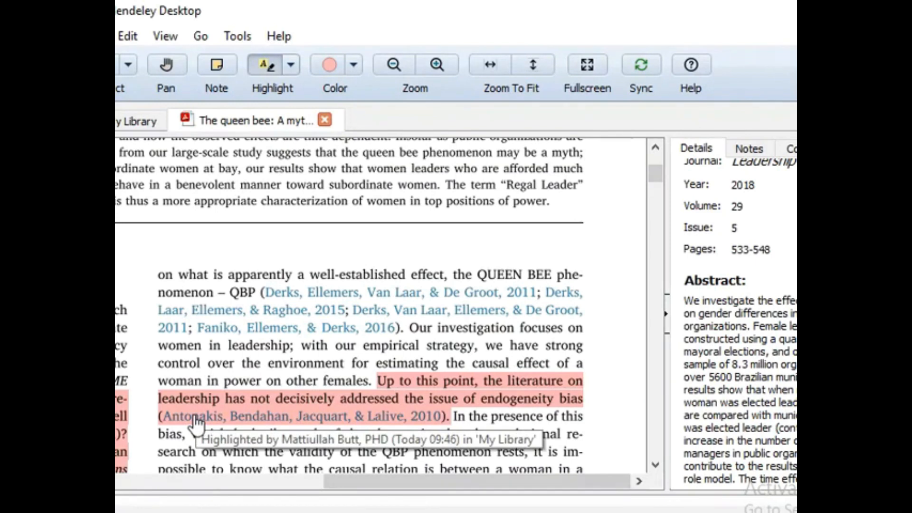
click(195, 418)
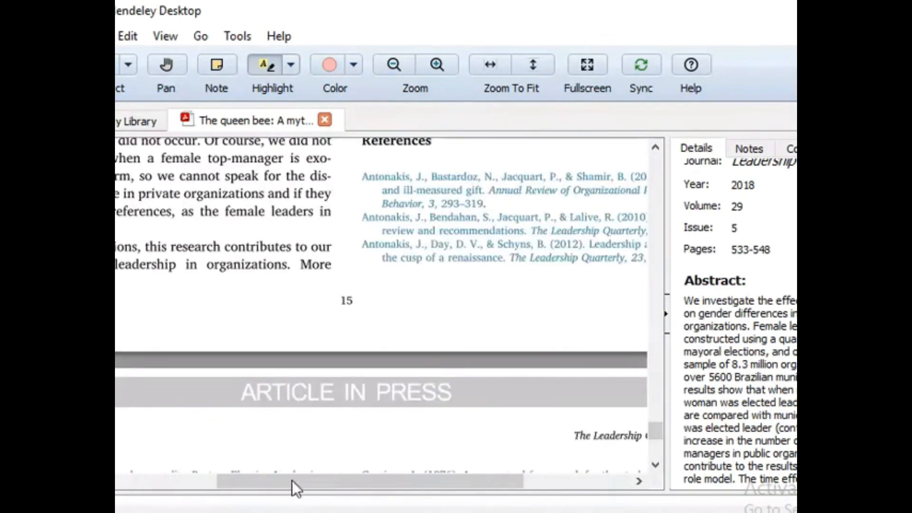
drag(292, 485, 403, 486)
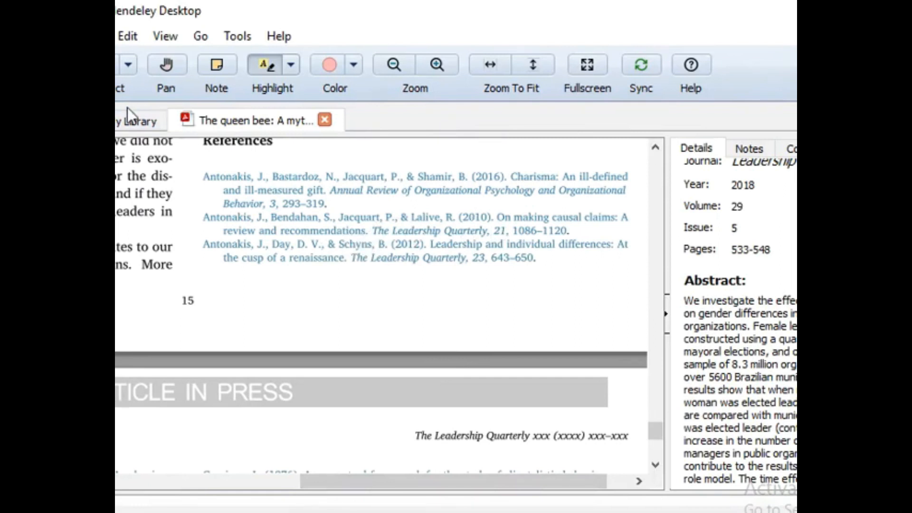
click(129, 122)
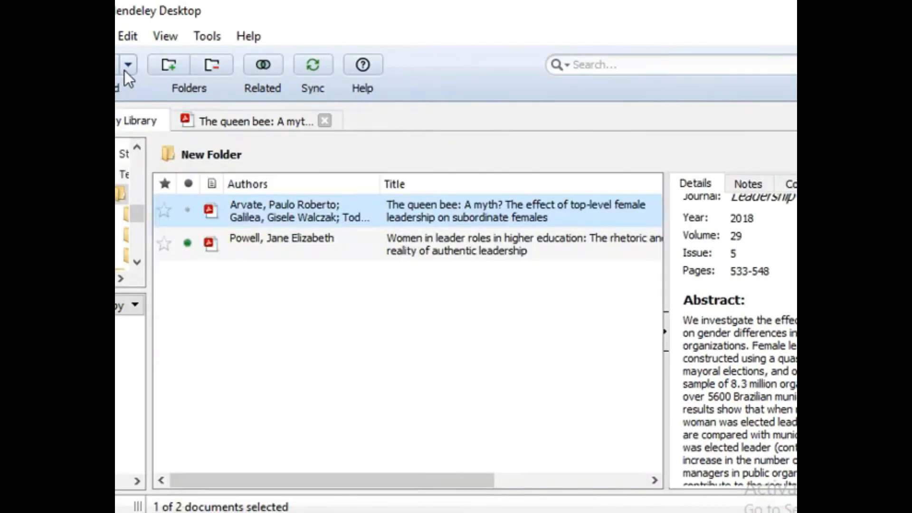
click(217, 123)
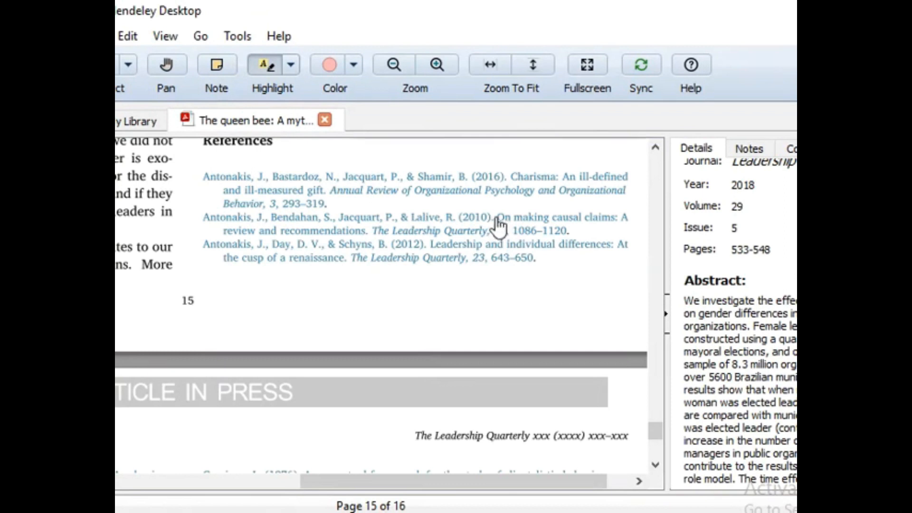
Try to highlight the 2010 reference "On making causal claims" in red.
drag(197, 218, 385, 240)
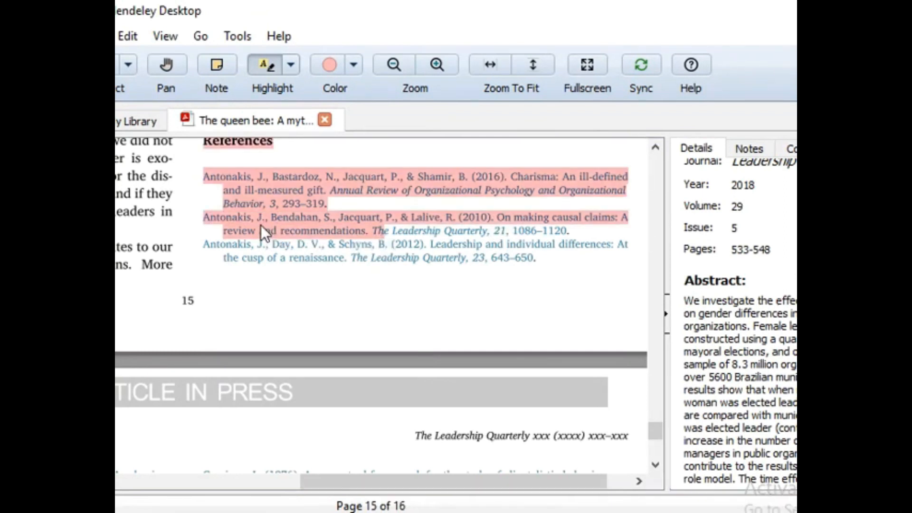
scroll(260, 225, up, 10)
Select the page 15 text through the end of the 2010 reference "On making causal claims: A review and recommendations" and copy it.
click(119, 76)
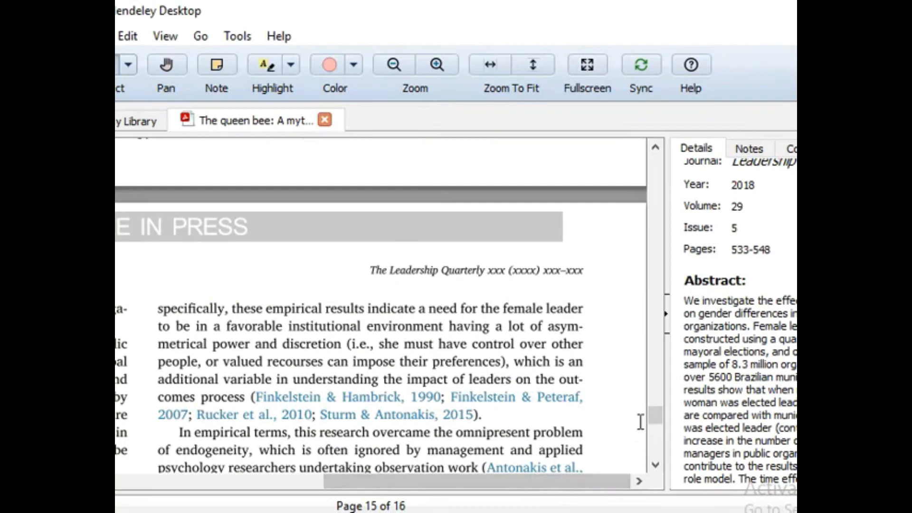
drag(654, 415, 655, 430)
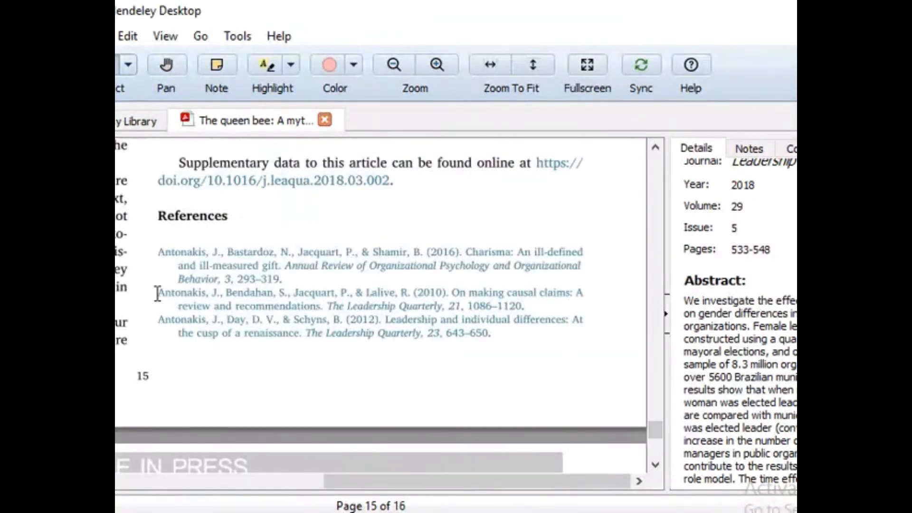
drag(159, 293, 523, 309)
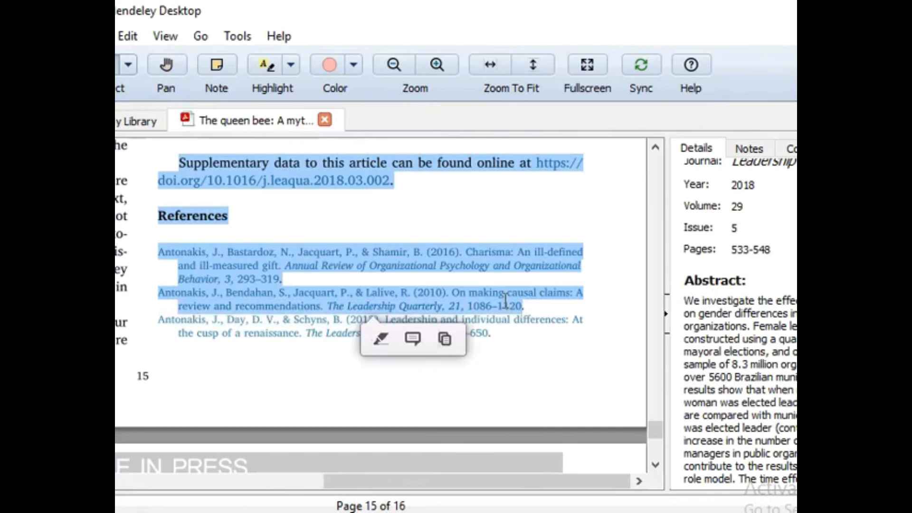
click(446, 343)
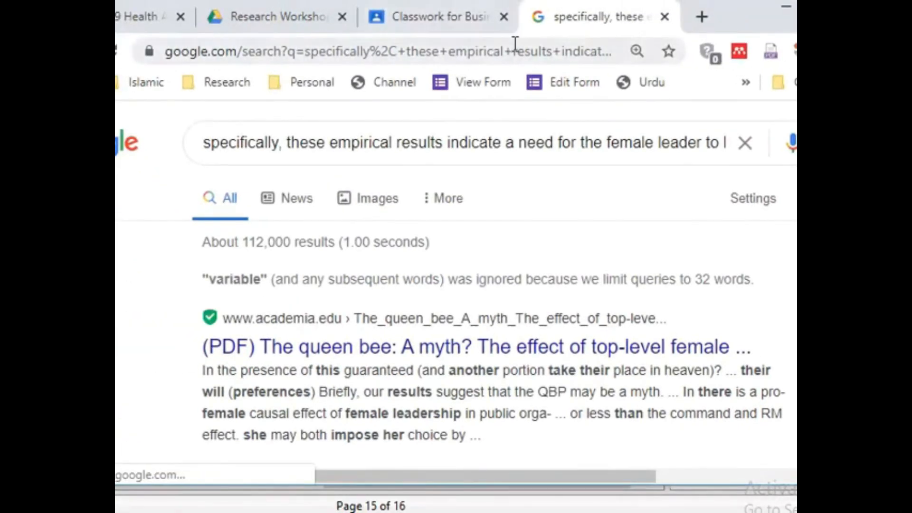
Switch to Google in Chrome, trim the surplus text ahead of the 2010 "On making causal claims" reference in the query, and search for it.
click(515, 50)
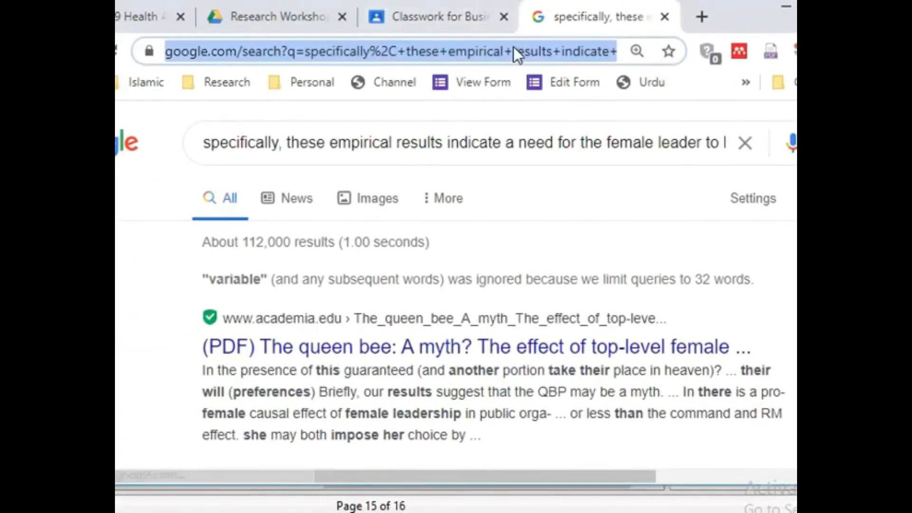
key(End)
click(537, 139)
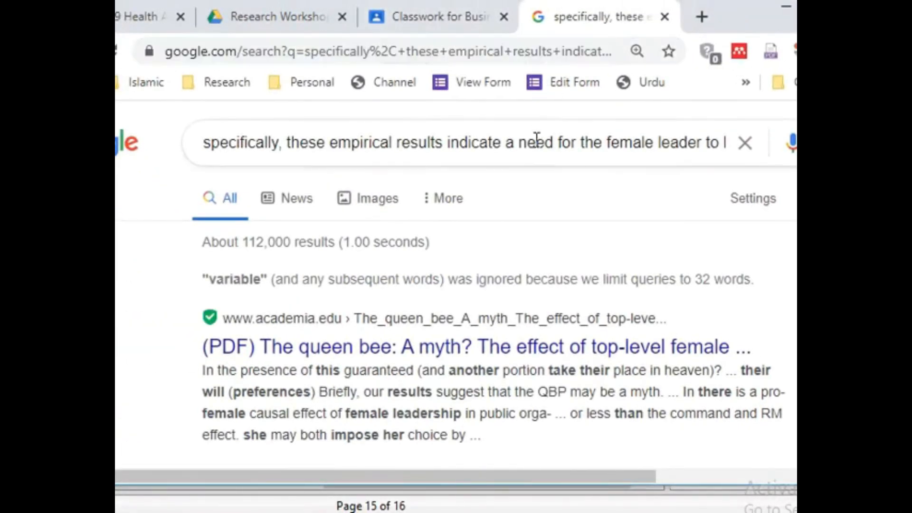
click(537, 139)
key(Right)
key(Right)
key(Right)
key(Right)
key(Right)
key(Right)
key(Right)
key(Right)
key(Right)
key(Right)
key(Right)
key(Right)
key(Right)
key(Right)
key(Right)
key(Right)
key(Right)
key(Right)
key(Right)
key(Right)
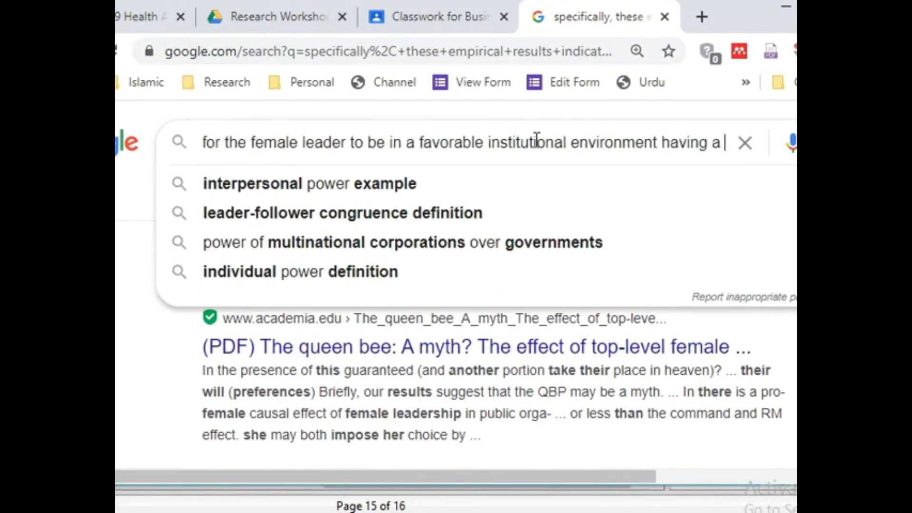
key(Right)
key(Right)
key(Right)
key(Right)
key(Right)
key(Right)
key(Right)
key(Right)
key(Right)
key(Right)
key(Right)
key(Right)
key(Right)
key(Right)
key(Right)
key(Right)
key(Right)
key(Right)
key(Right)
key(Right)
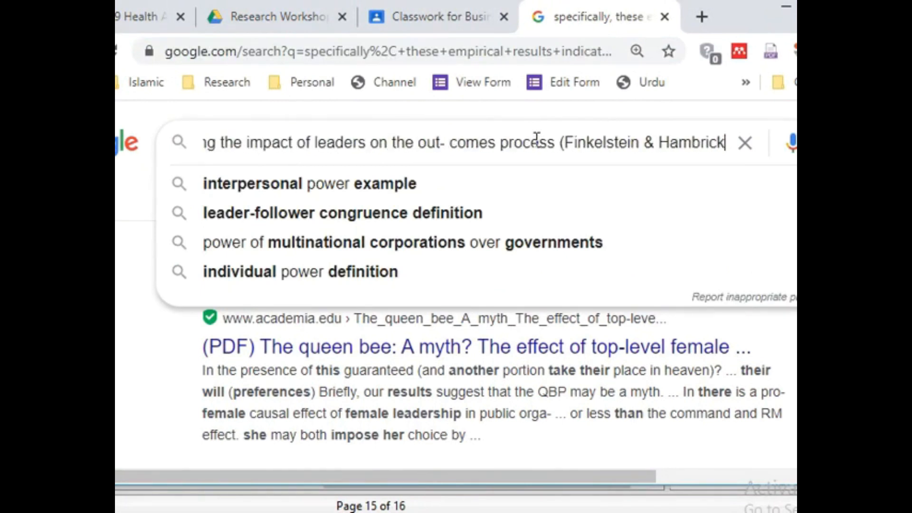
key(Right)
key(Right)
key(Right)
key(Right)
key(Right)
key(Right)
key(Right)
key(Right)
key(Right)
key(Right)
key(Right)
key(Right)
key(Right)
key(Right)
key(Right)
key(Right)
key(Right)
key(Right)
key(Right)
key(Right)
scroll(537, 139, down, 3)
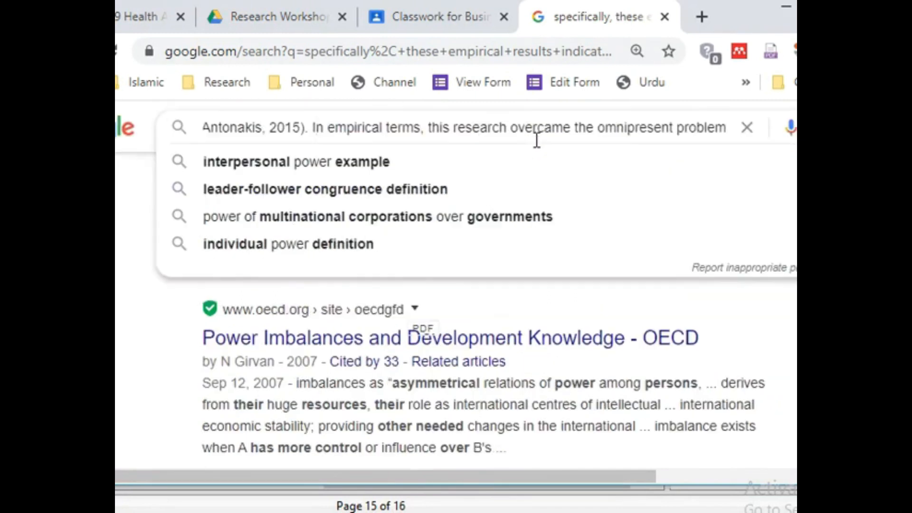
scroll(537, 140, down, 5)
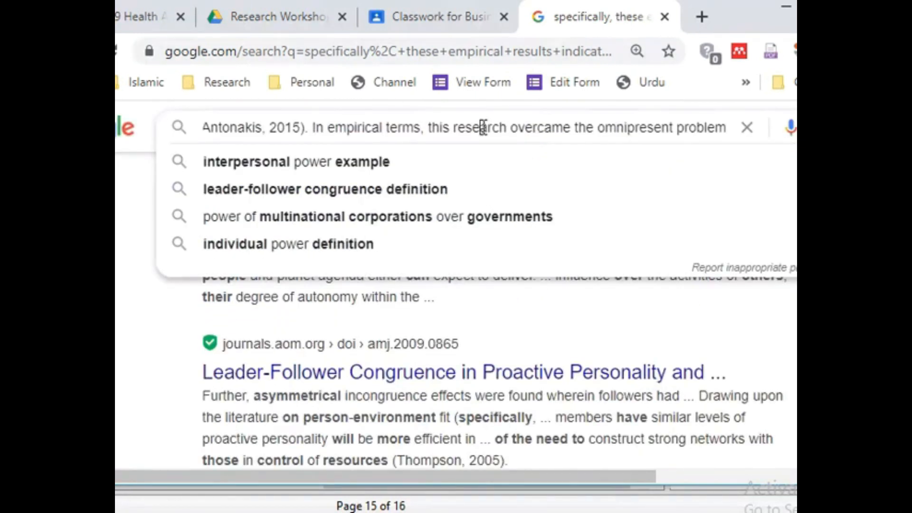
scroll(484, 127, down, 3)
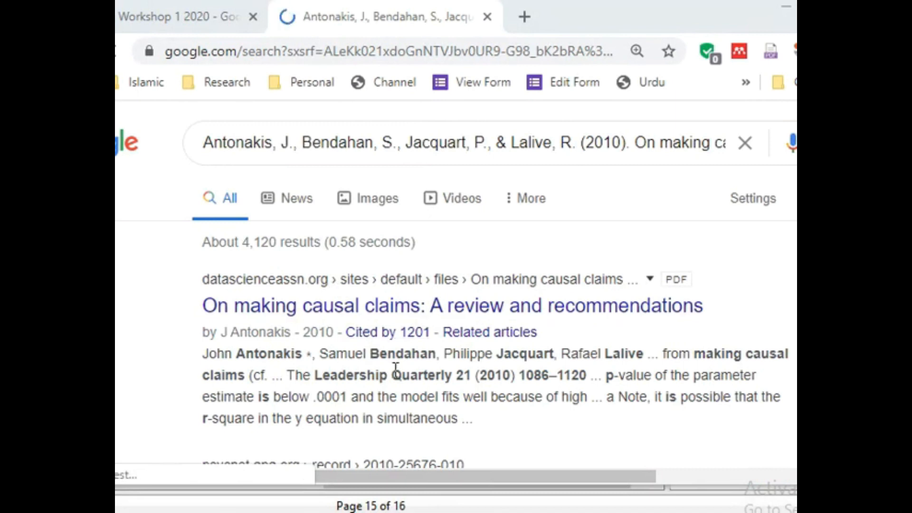
Open the psycnet.apa.org search result for "On making causal claims: A review and recommendations.".
click(585, 142)
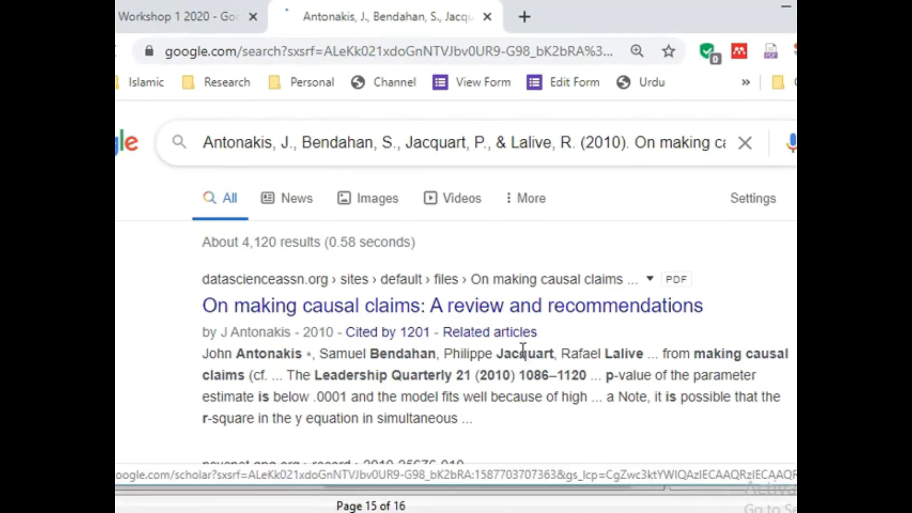
click(565, 311)
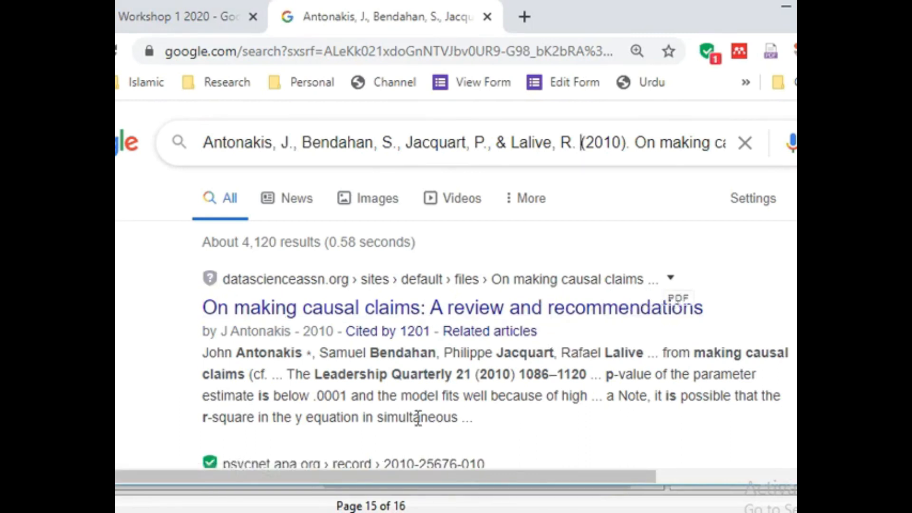
scroll(387, 390, down, 4)
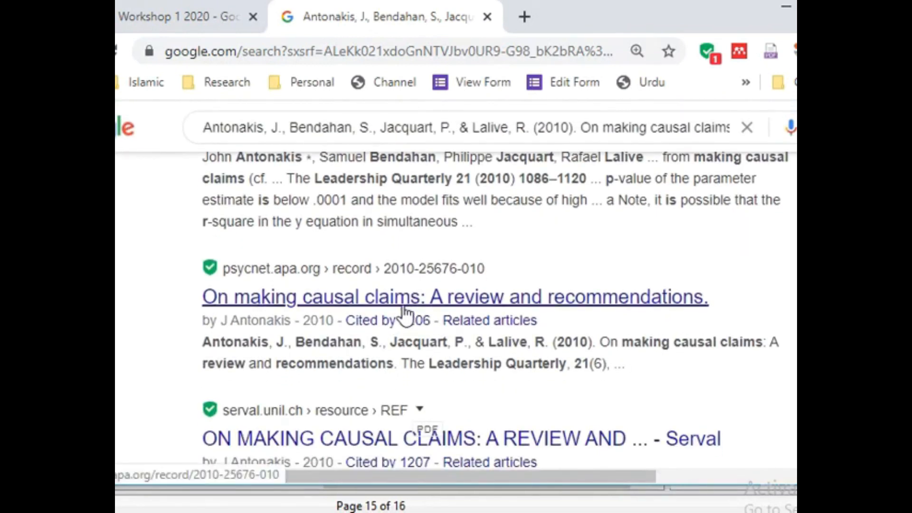
click(405, 313)
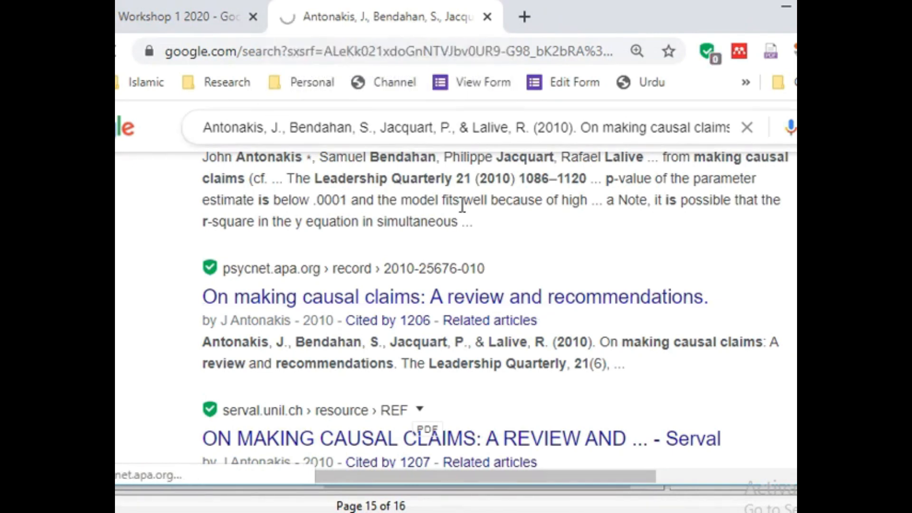
click(551, 304)
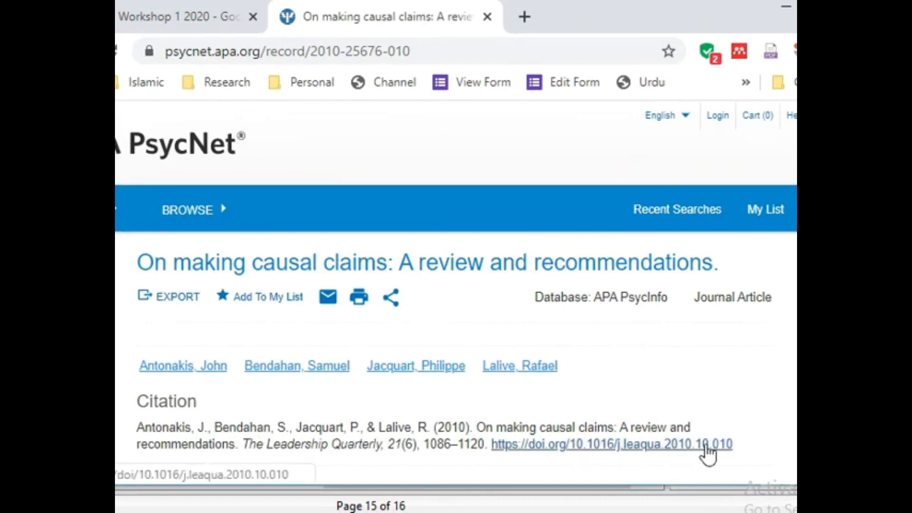
drag(735, 449, 571, 442)
right_click(580, 441)
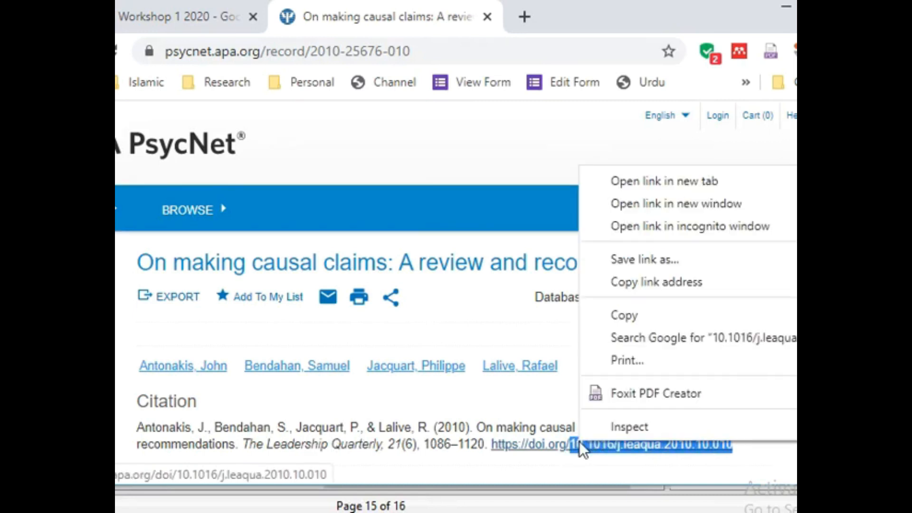
click(623, 316)
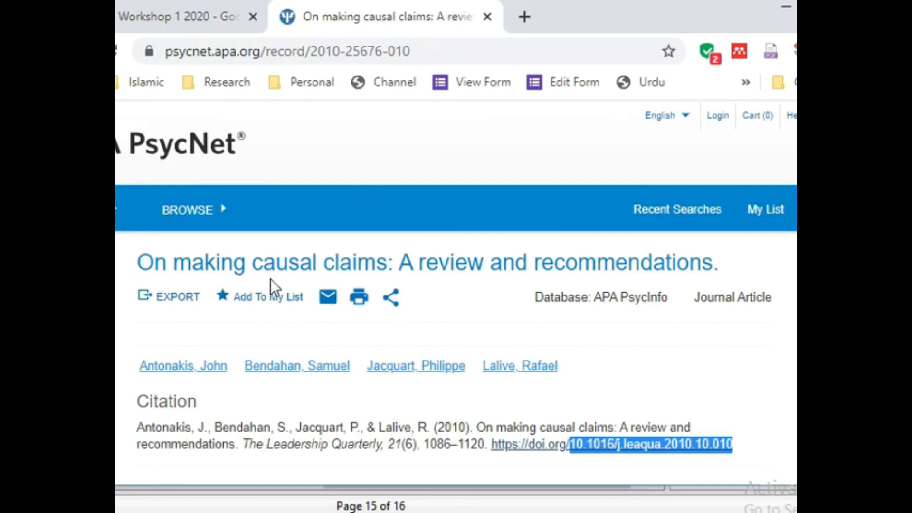
Switch to Mendeley Desktop, return to the library's New Folder, and start a manual document entry.
click(486, 511)
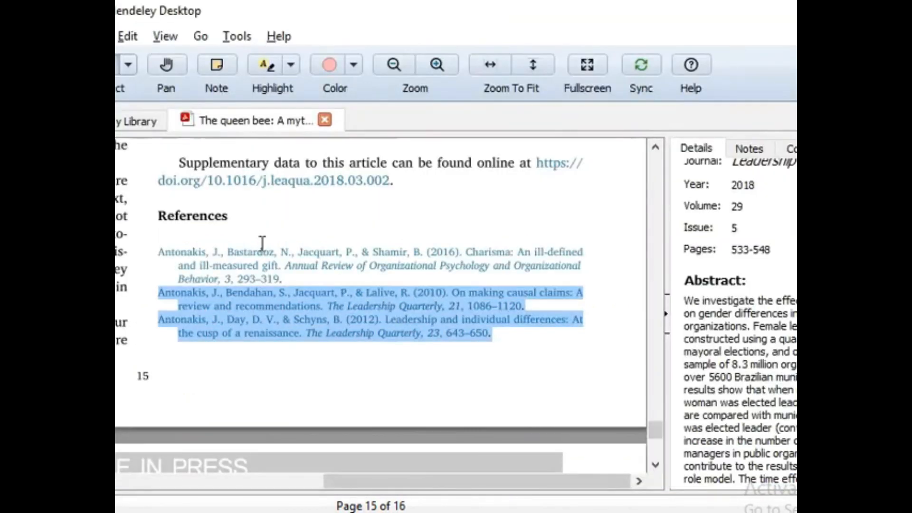
click(135, 121)
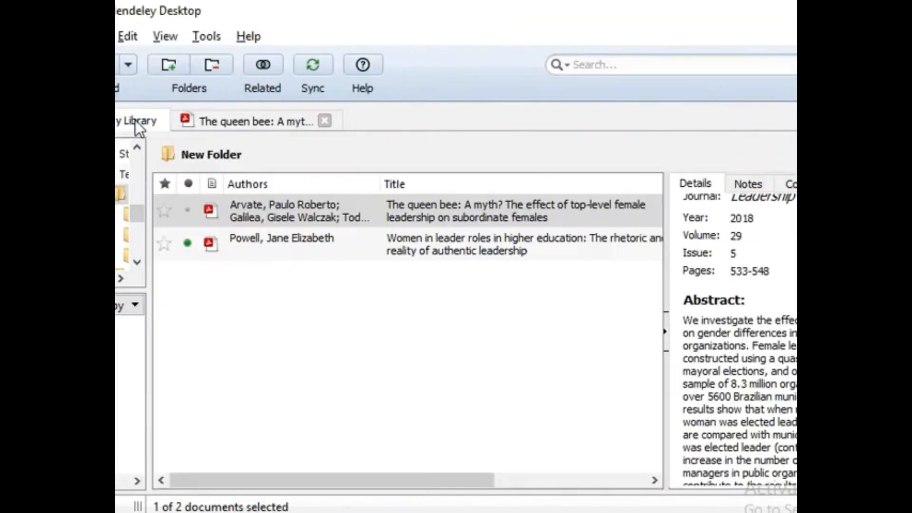
click(127, 65)
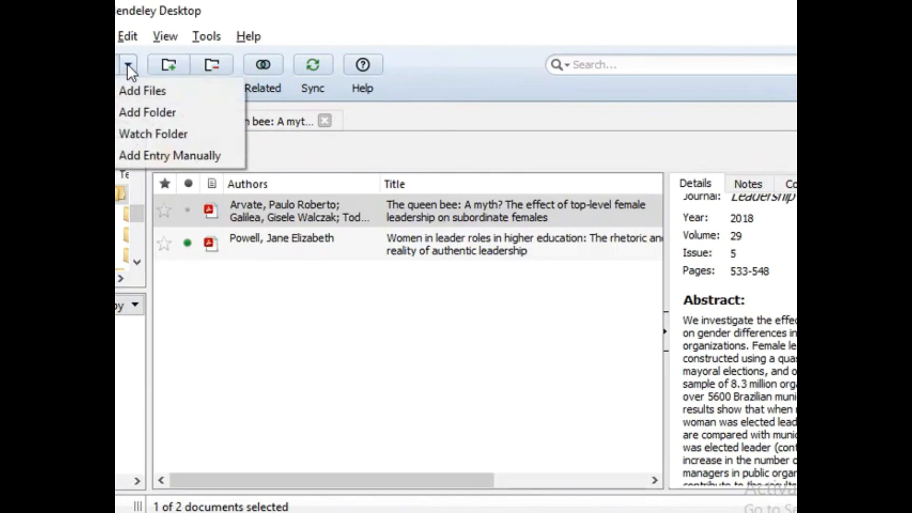
click(315, 16)
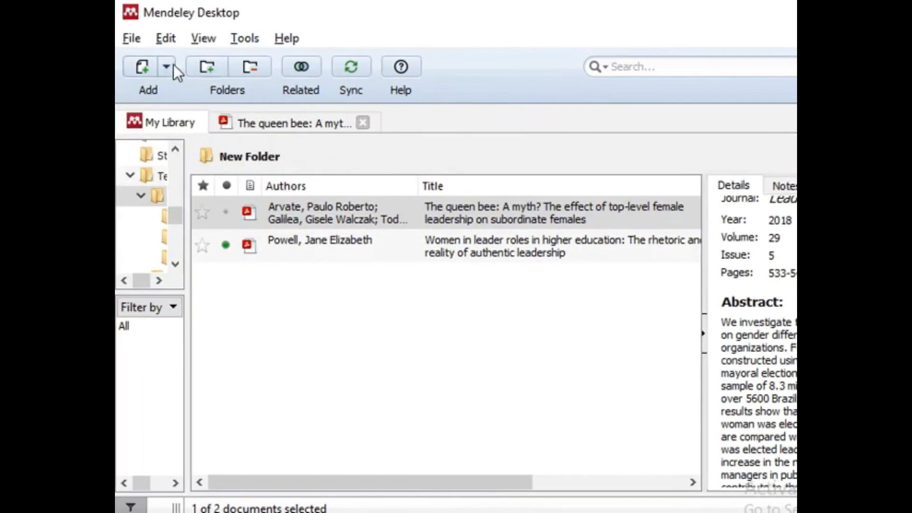
click(167, 66)
click(184, 158)
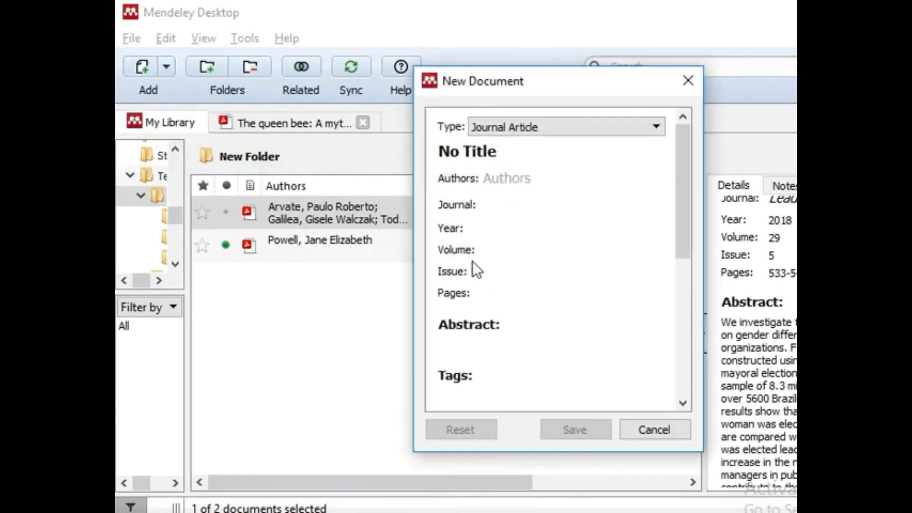
Enter the copied DOI in the new document and look up its bibliographic details.
drag(685, 219, 697, 346)
click(492, 285)
key(ctrl+v)
click(655, 282)
drag(682, 293, 680, 158)
Review the retrieved details and full author list, then save the new document to New Folder.
drag(527, 82, 360, 46)
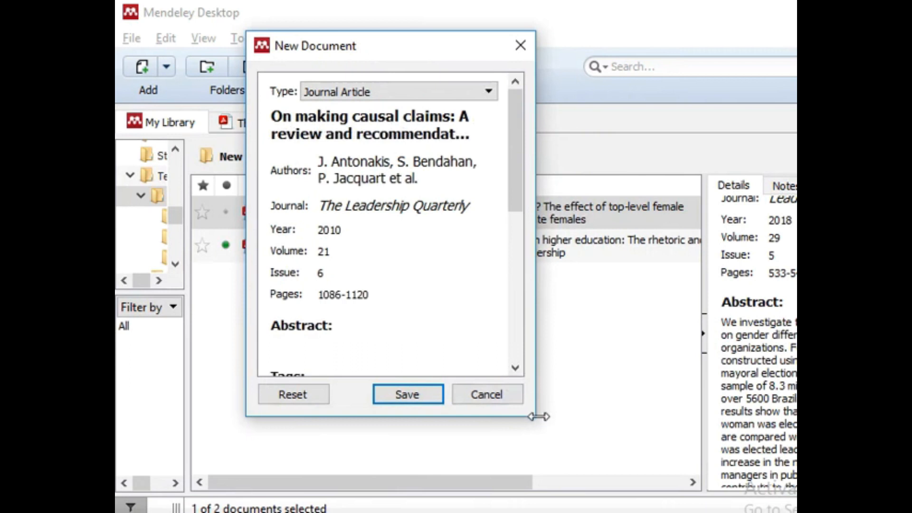
click(381, 182)
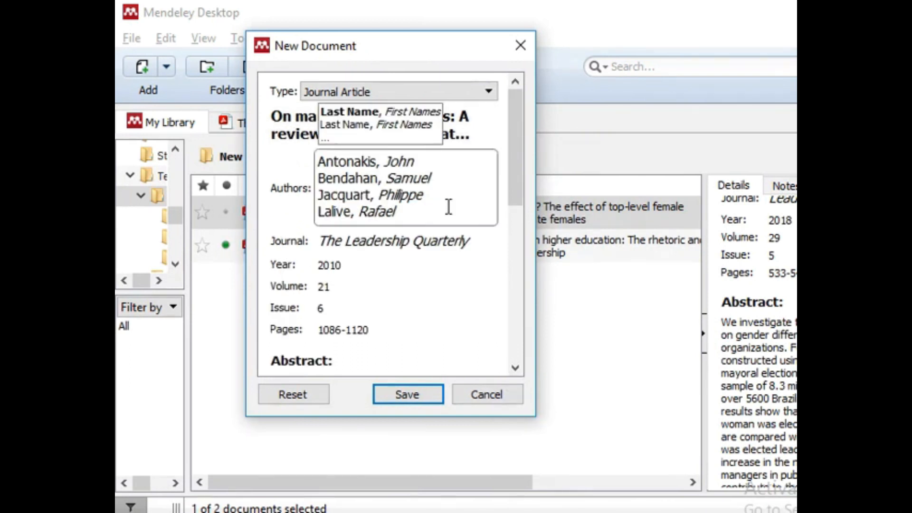
click(389, 398)
click(381, 229)
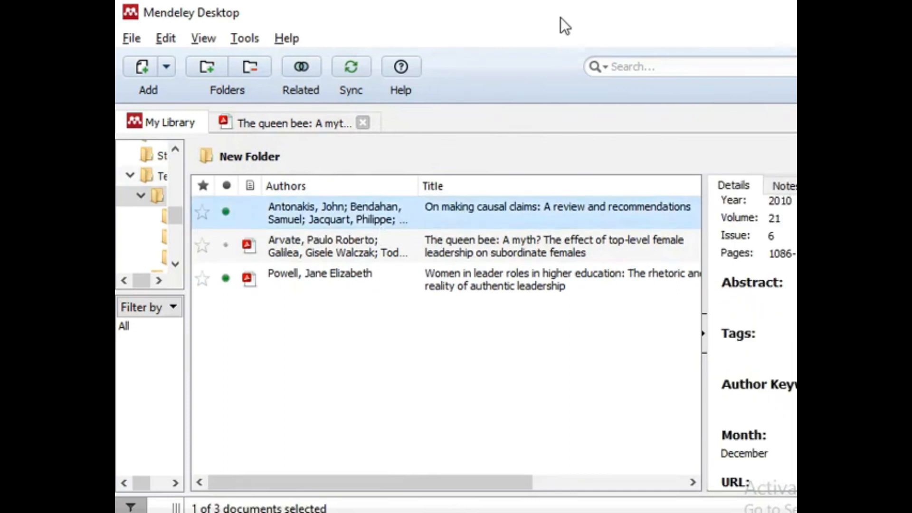
Review the title, authors and journal details of the new "On making causal claims" entry in the library.
drag(551, 16, 439, 19)
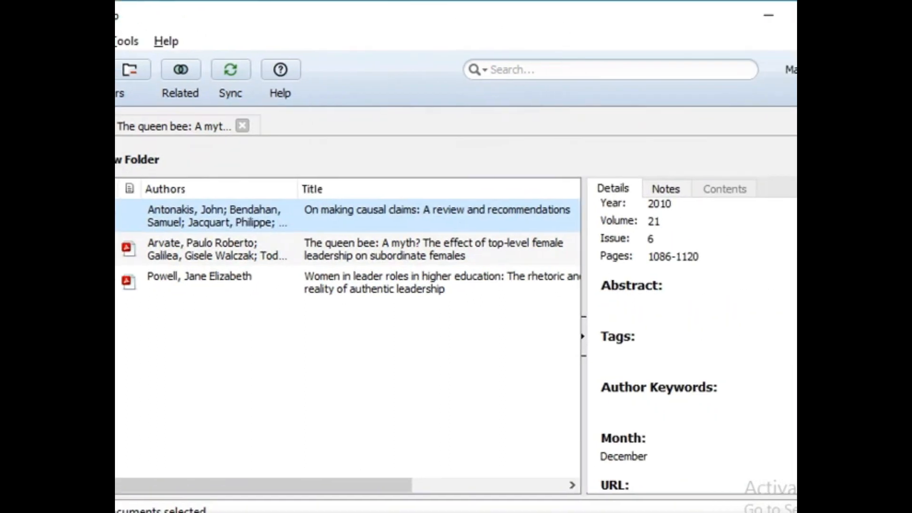
scroll(760, 342, up, 4)
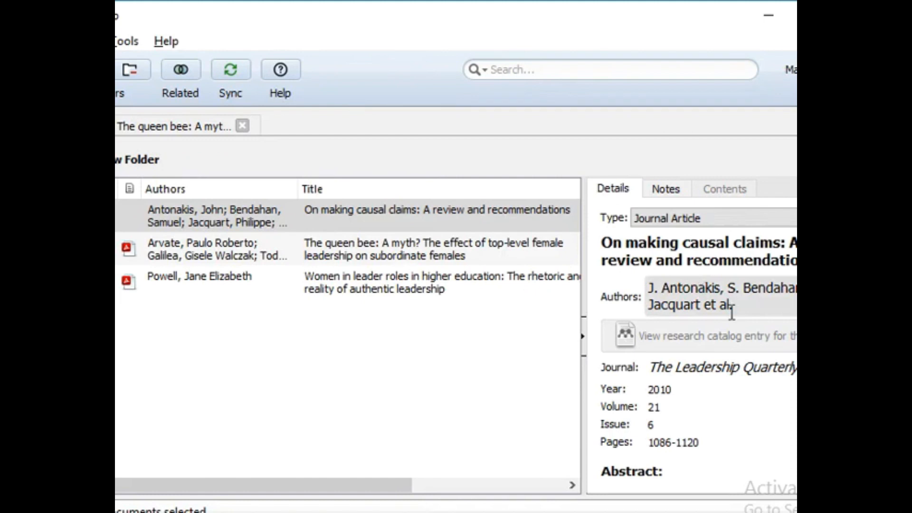
click(732, 308)
click(654, 273)
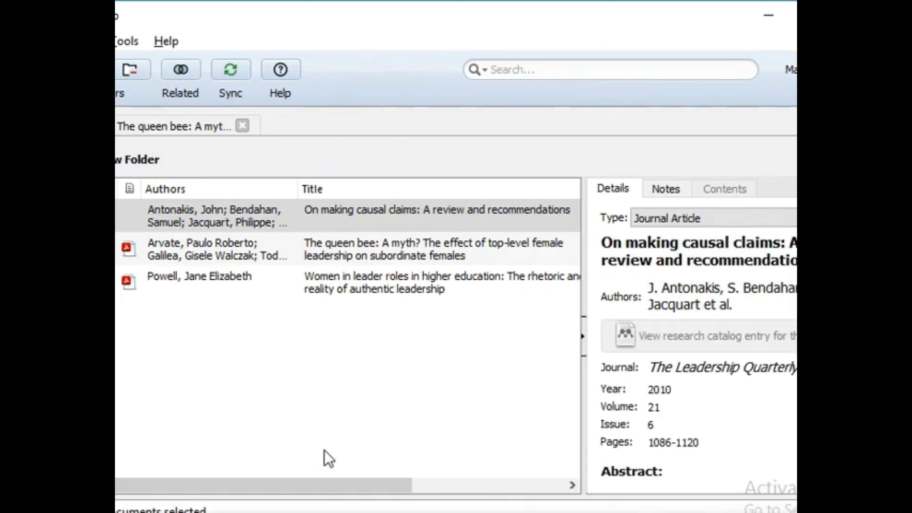
Switch to Chrome and look over the citation and abstract on the article's APA PsycNet page.
click(290, 512)
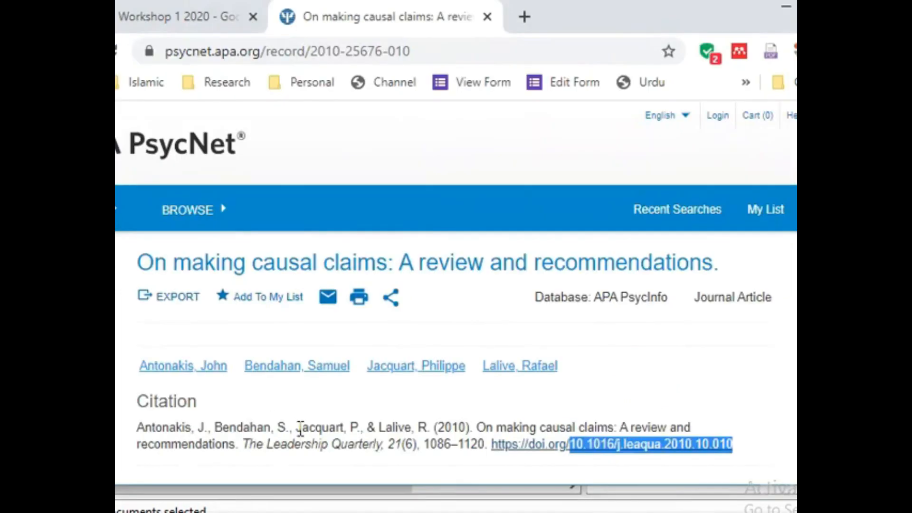
click(127, 256)
scroll(129, 257, down, 1)
scroll(127, 256, down, 15)
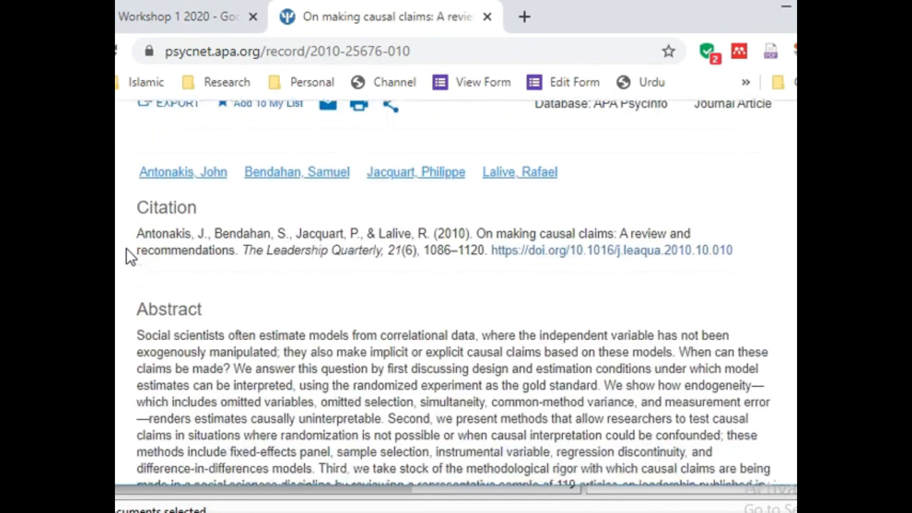
scroll(126, 249, up, 15)
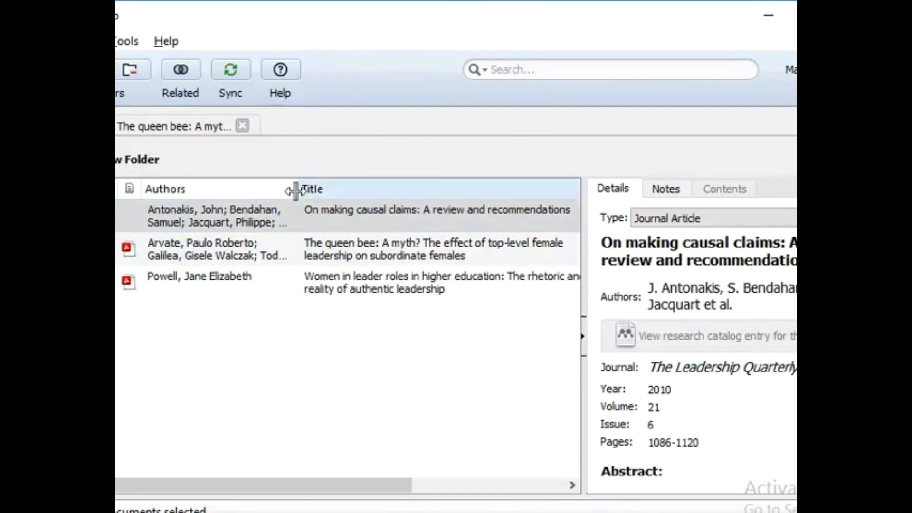
Return to "The queen bee" PDF in Mendeley Desktop and go to the highlighted Introduction passage on page 1.
click(209, 129)
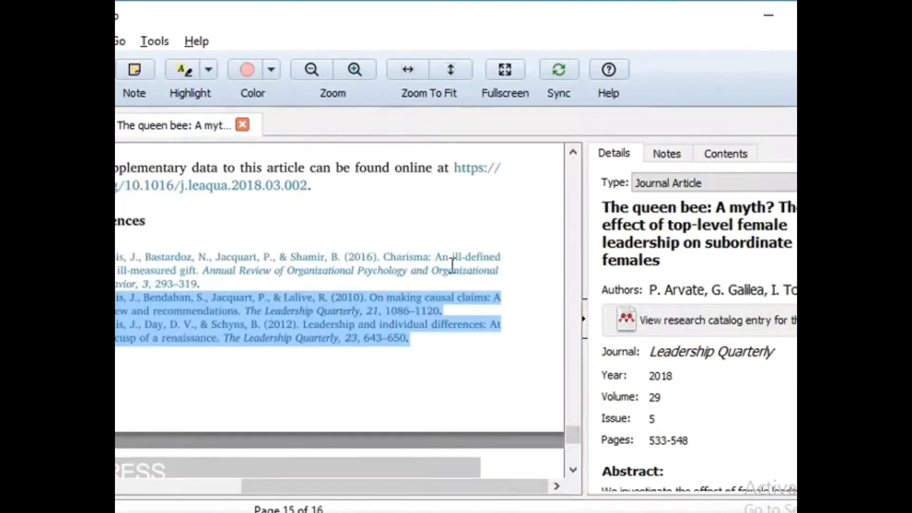
drag(570, 430, 579, 172)
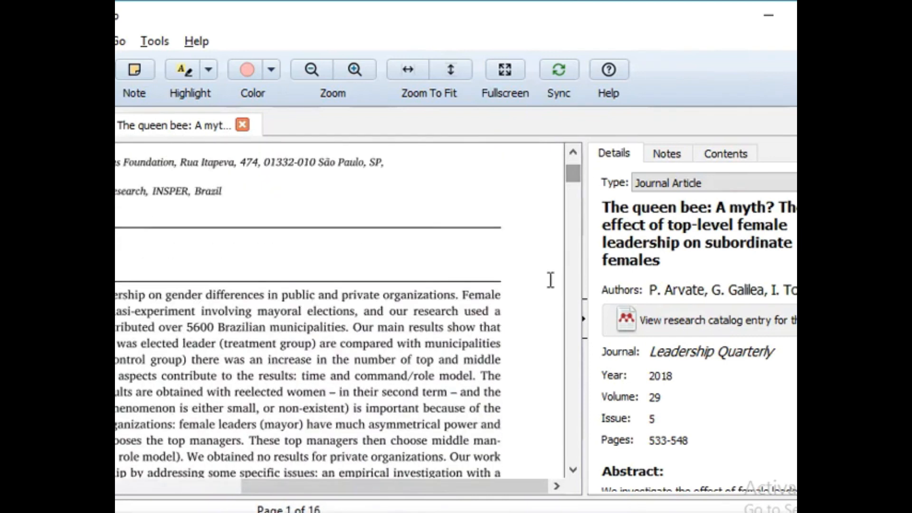
drag(526, 493, 449, 503)
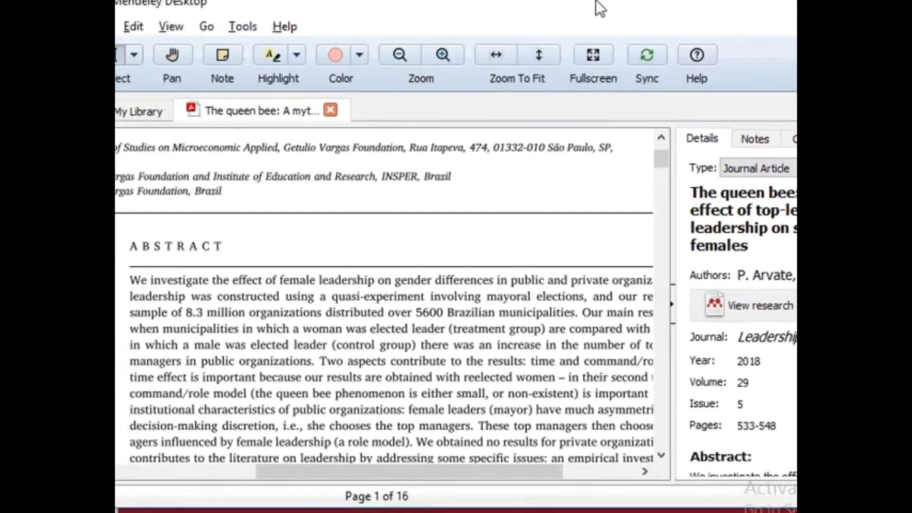
scroll(665, 445, down, 5)
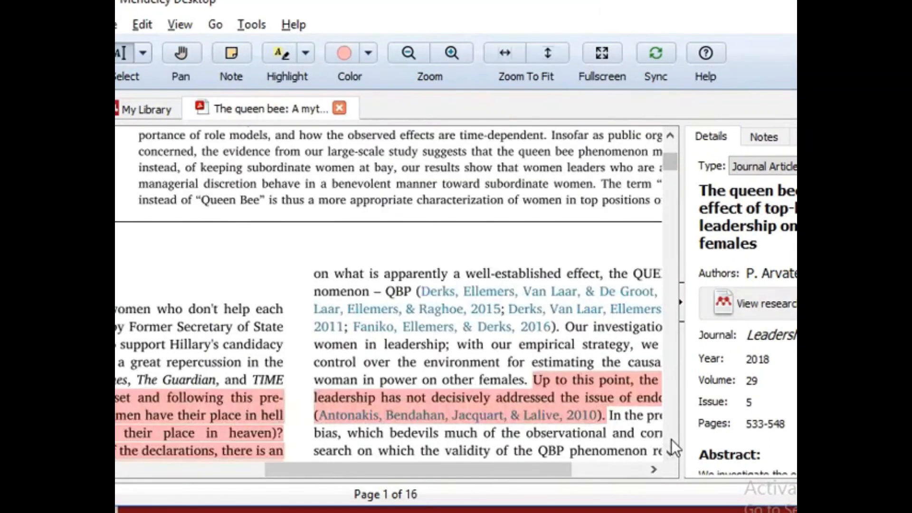
drag(432, 477, 368, 476)
scroll(675, 454, down, 3)
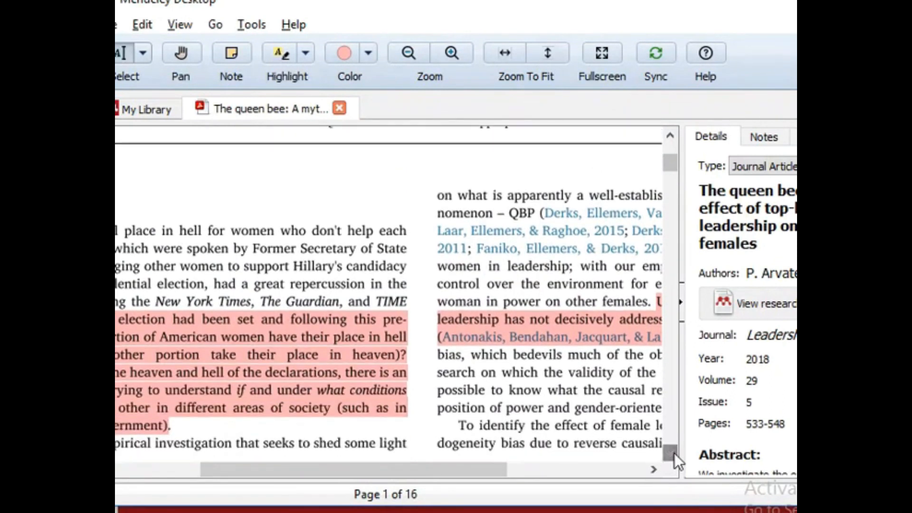
drag(441, 472, 368, 474)
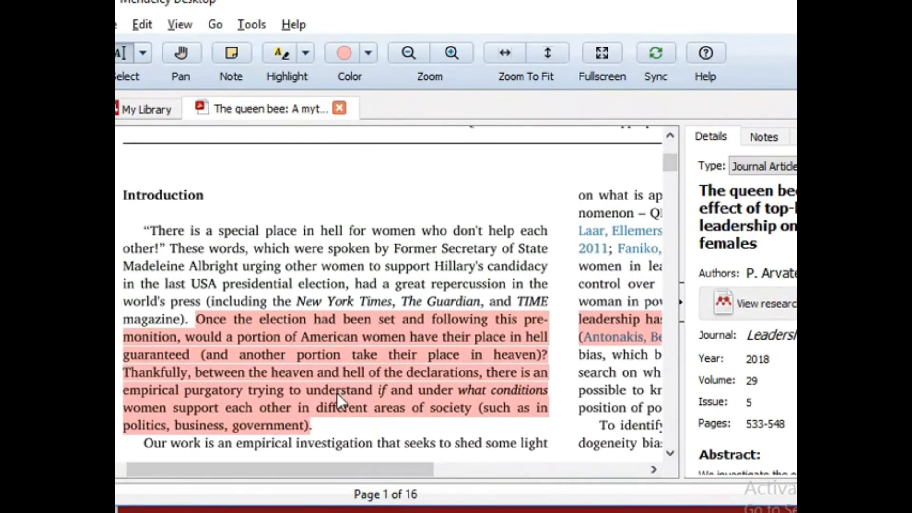
Examine the highlighted passages on page 1, through the "Up to this point" sentence with its 2010 citation.
mouse_move(338, 392)
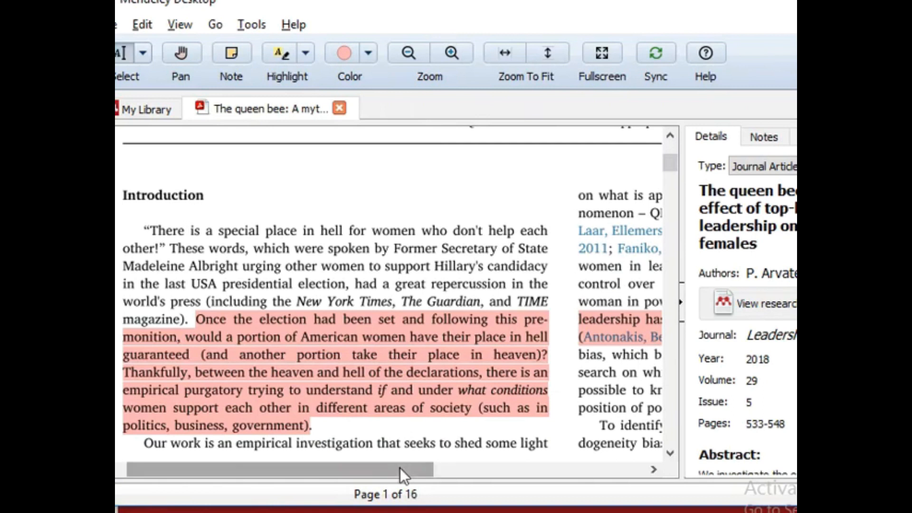
drag(384, 470, 605, 483)
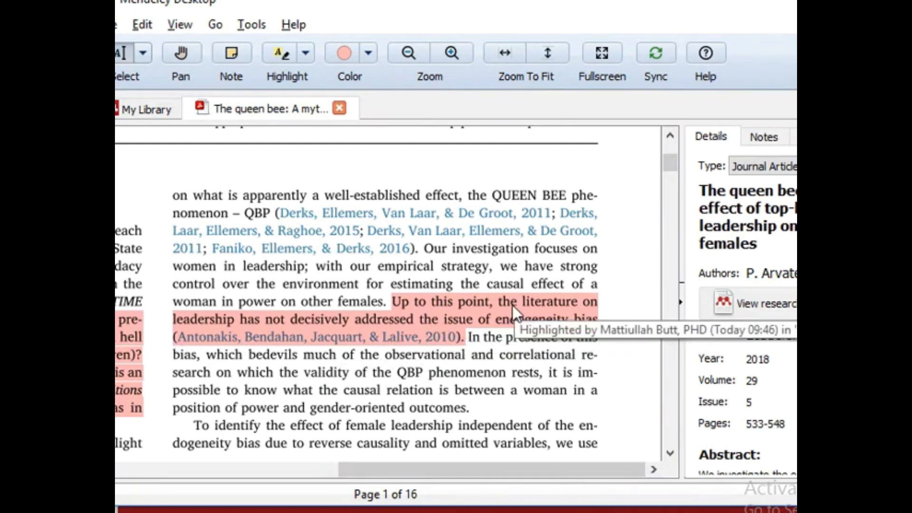
drag(467, 341, 397, 302)
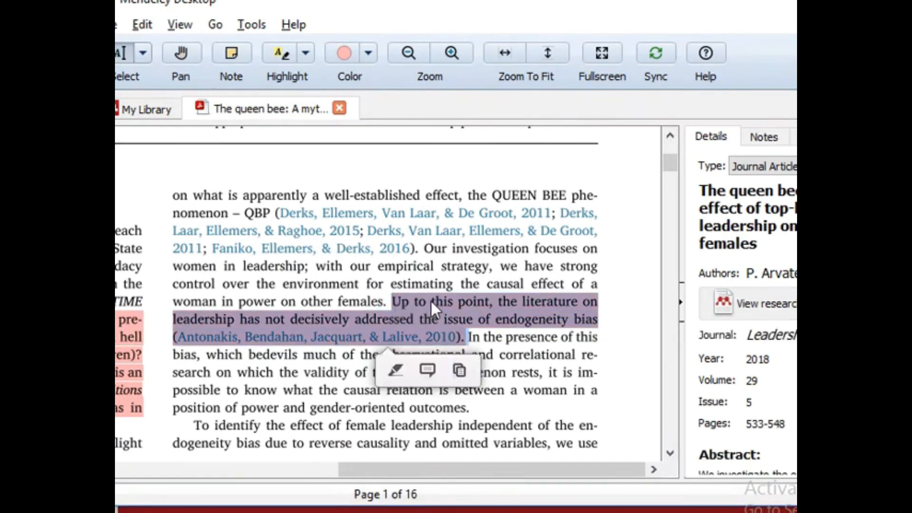
mouse_move(431, 299)
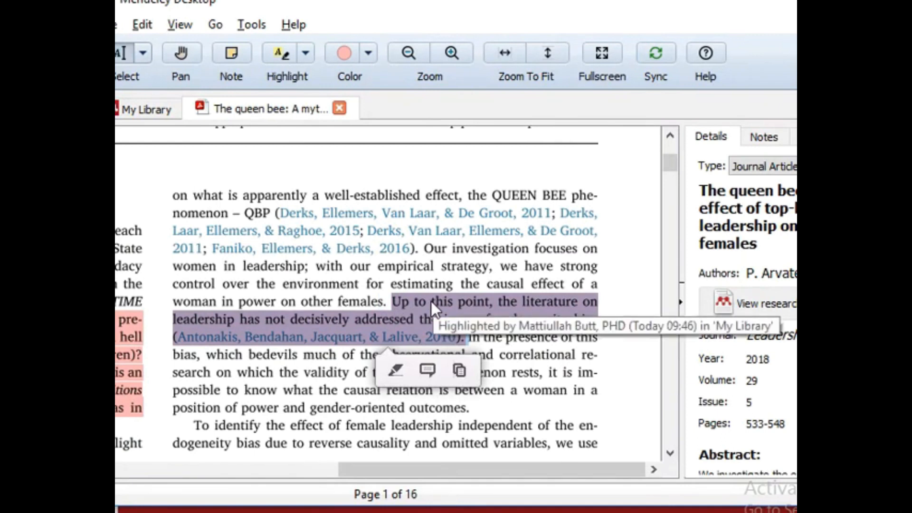
click(341, 283)
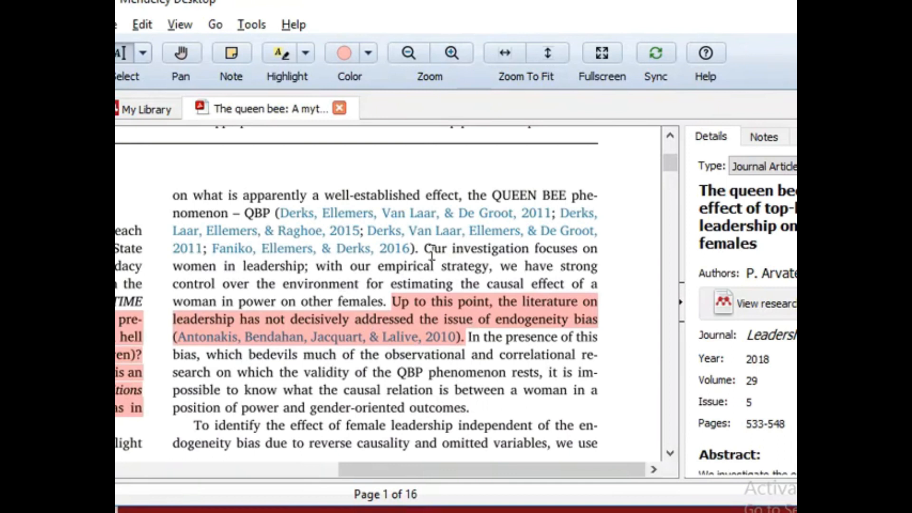
Highlight the page 1 passage starting "Our investigation focuses on women in leadership" with a note attached, and colour the note blue.
drag(426, 248, 385, 300)
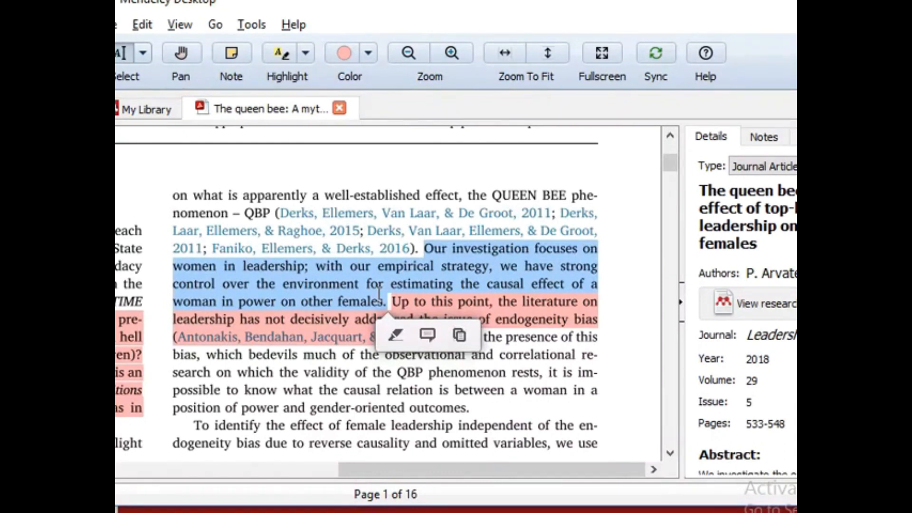
click(222, 56)
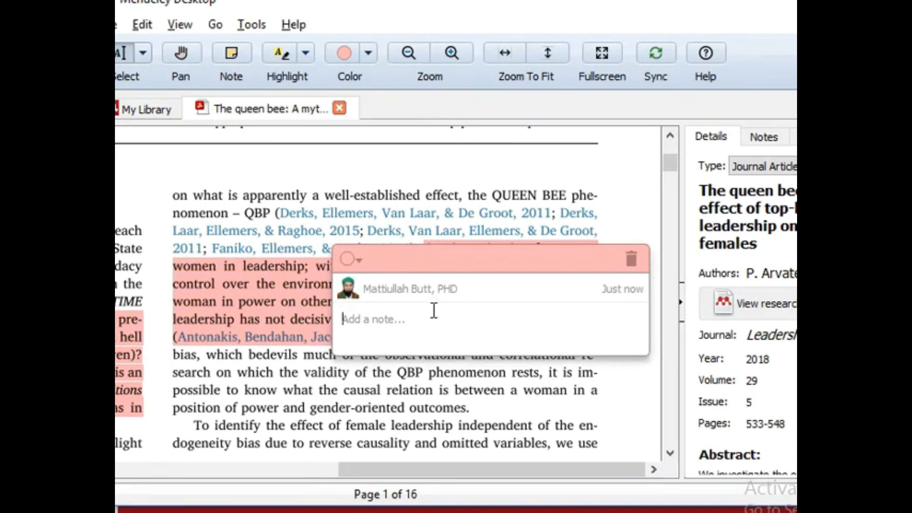
drag(431, 266, 326, 377)
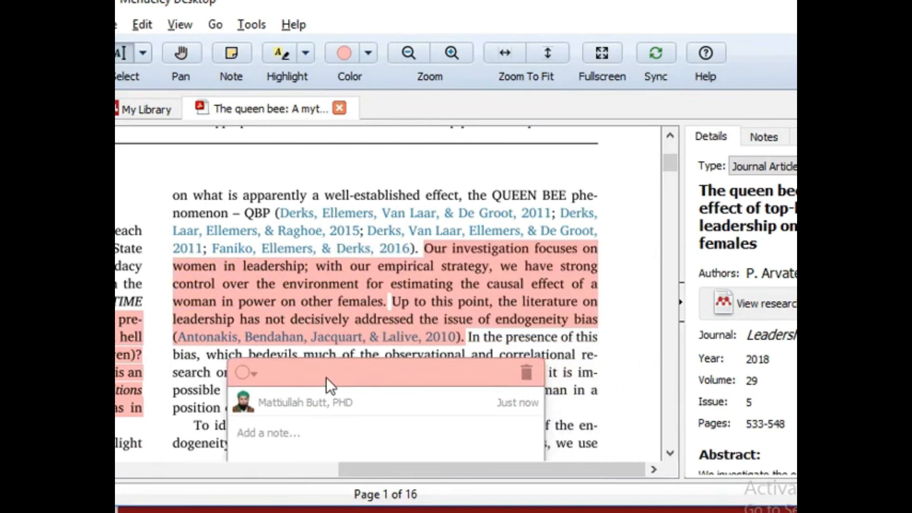
drag(407, 370, 404, 359)
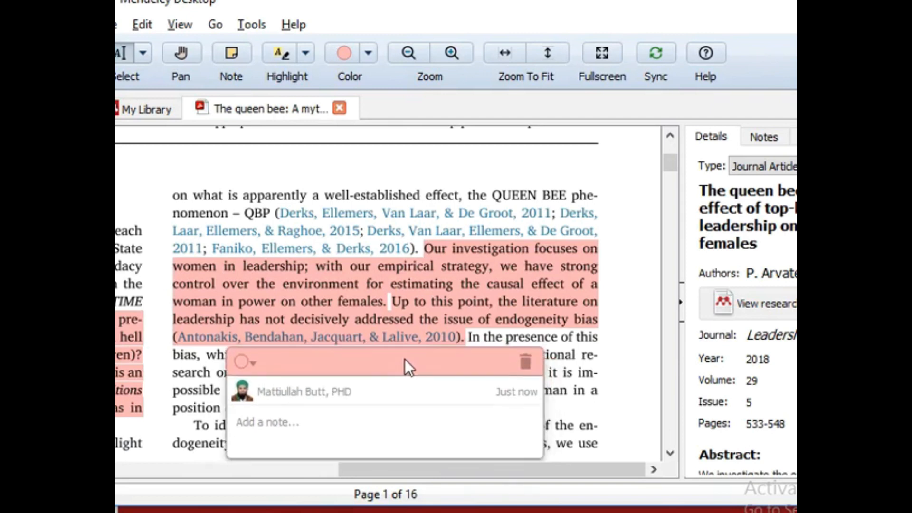
click(250, 359)
click(275, 406)
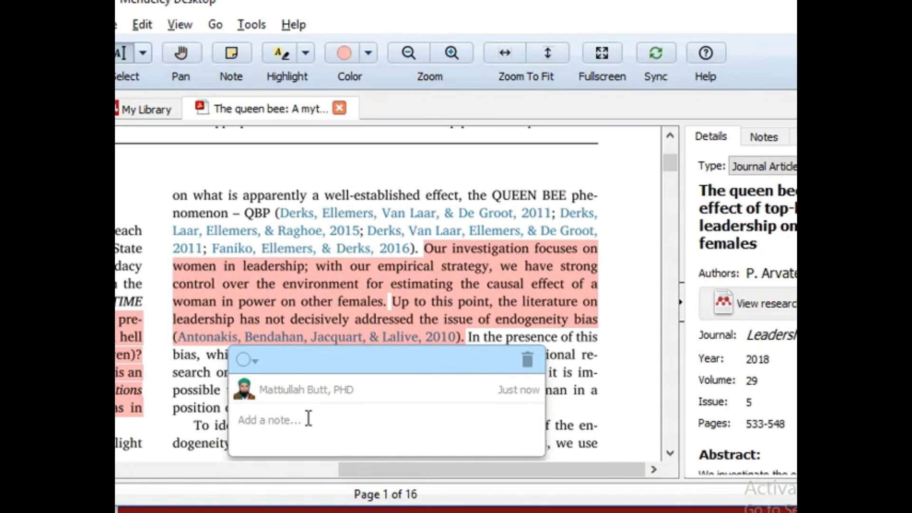
Write "Citation investigated women in leadership." in the new note and close it.
text(Ctaton)
key(Left)
key(Left)
text(i)
key(Left)
key(Left)
key(Left)
key(Left)
text(i)
key(End)
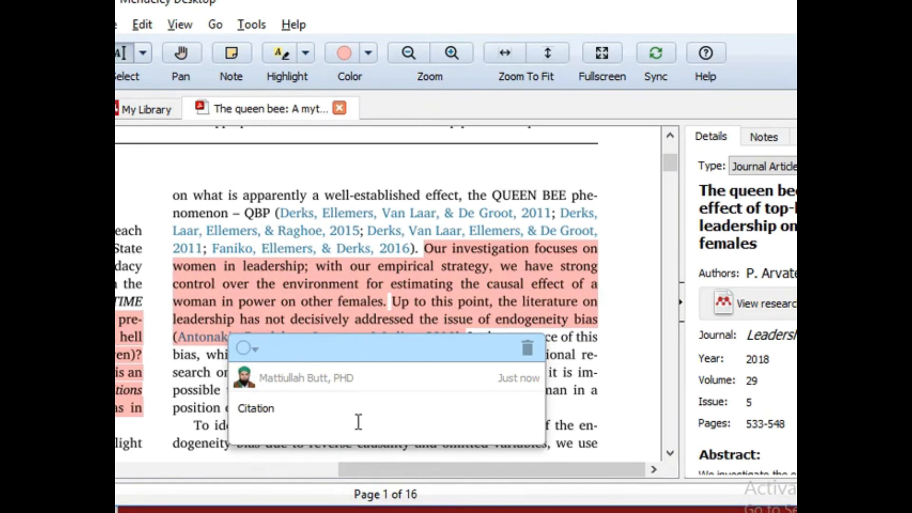
text(investigated women in leaders)
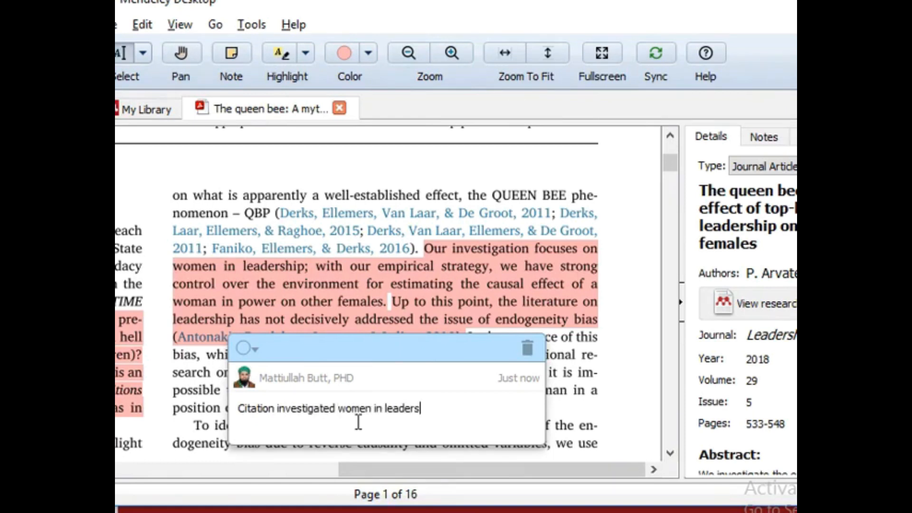
text(hip.)
click(618, 298)
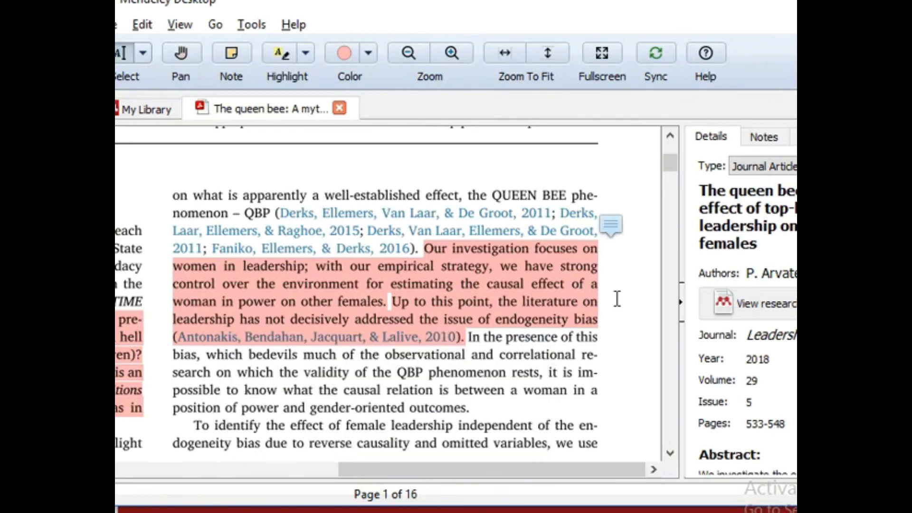
Show the article's notes and review the new private annotation beside the highlighted passage.
click(763, 140)
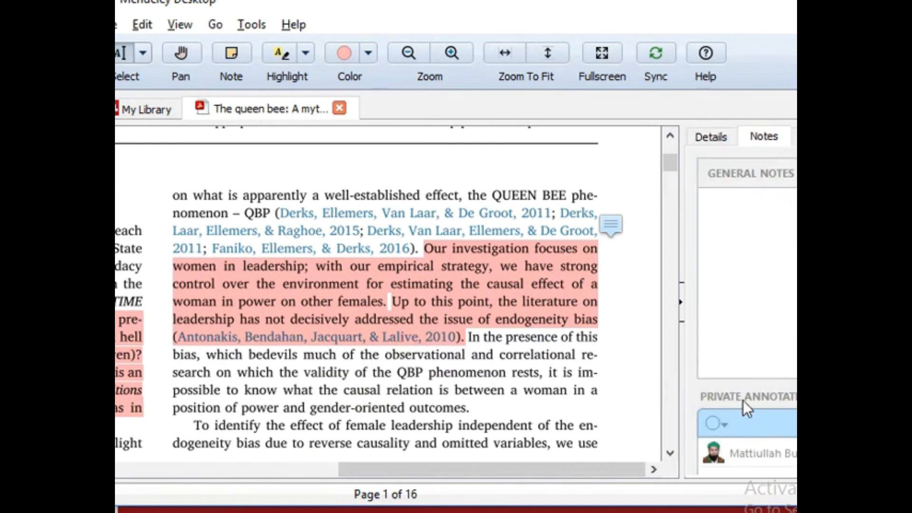
drag(702, 8, 458, 4)
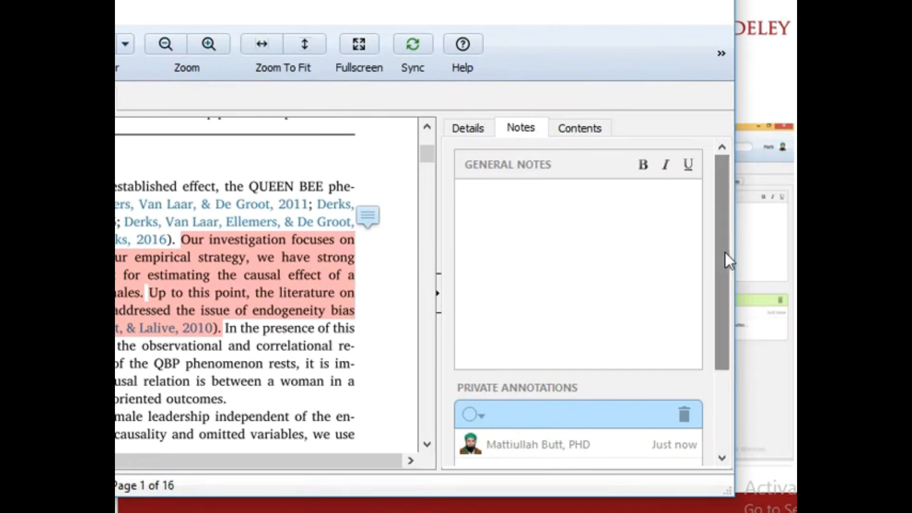
drag(725, 251, 735, 381)
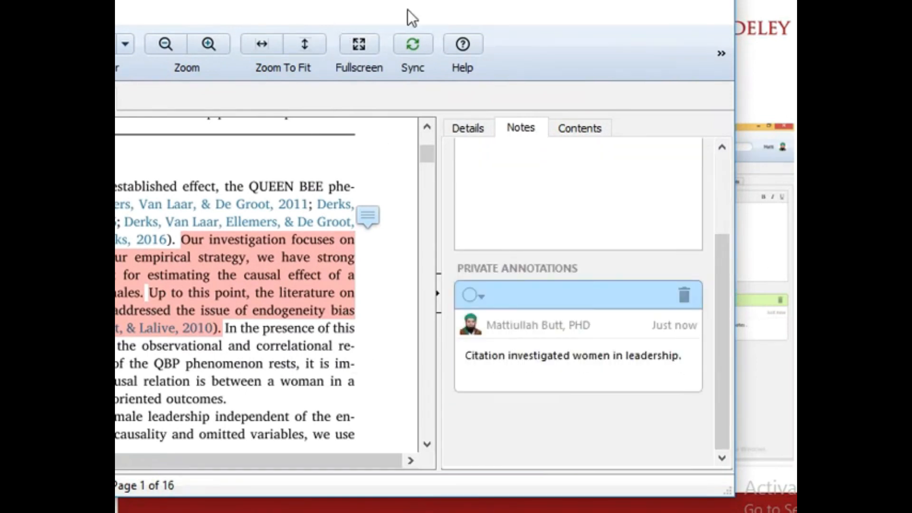
drag(522, 2, 744, 35)
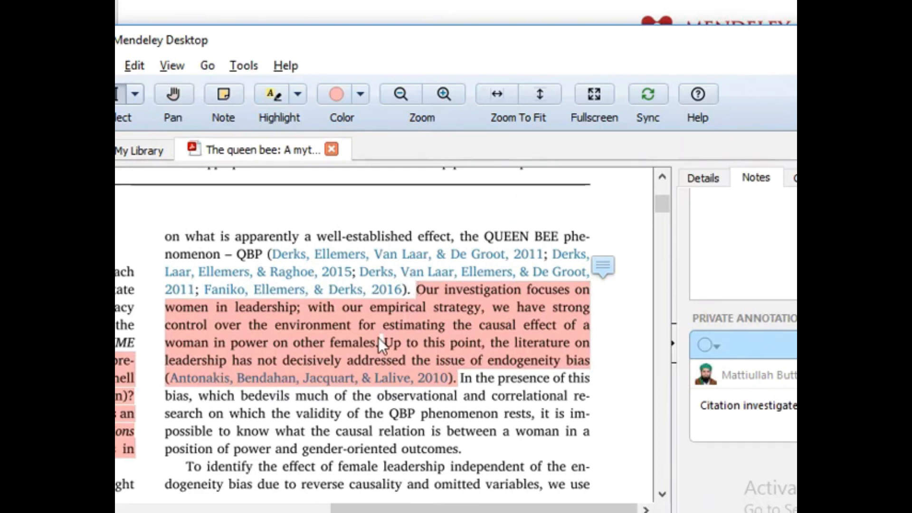
mouse_move(379, 341)
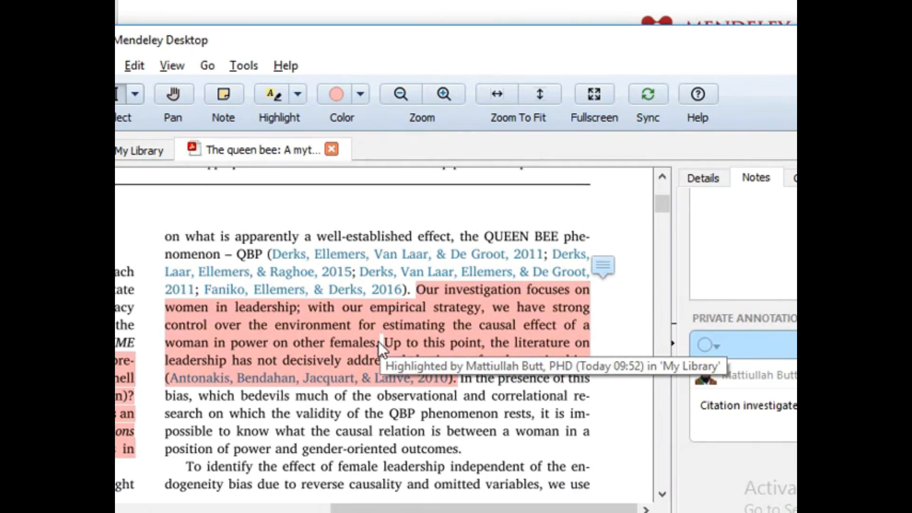
drag(616, 49, 546, 38)
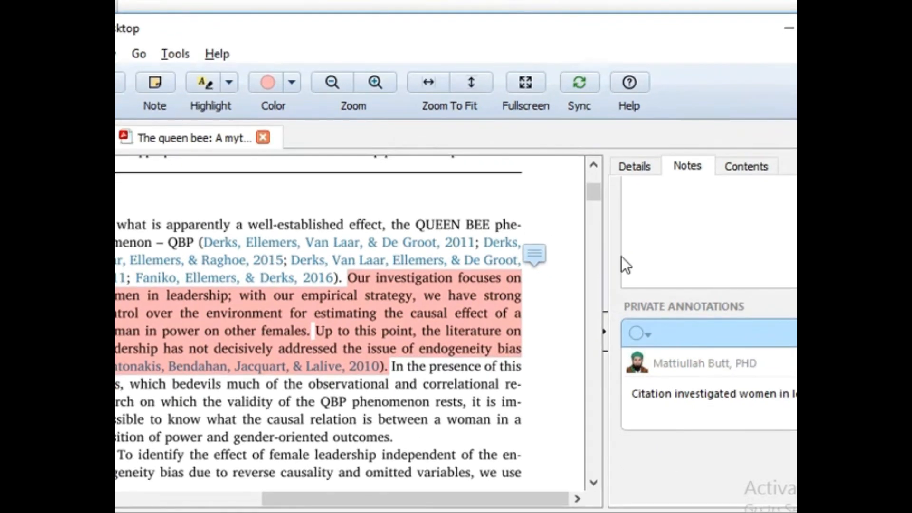
Enclose the word "Citation" in double quotation marks in the private annotation.
drag(673, 398, 631, 399)
click(632, 398)
text(")
key(Right)
key(Right)
key(Right)
key(Right)
key(Right)
key(Right)
key(Right)
key(Right)
text(")
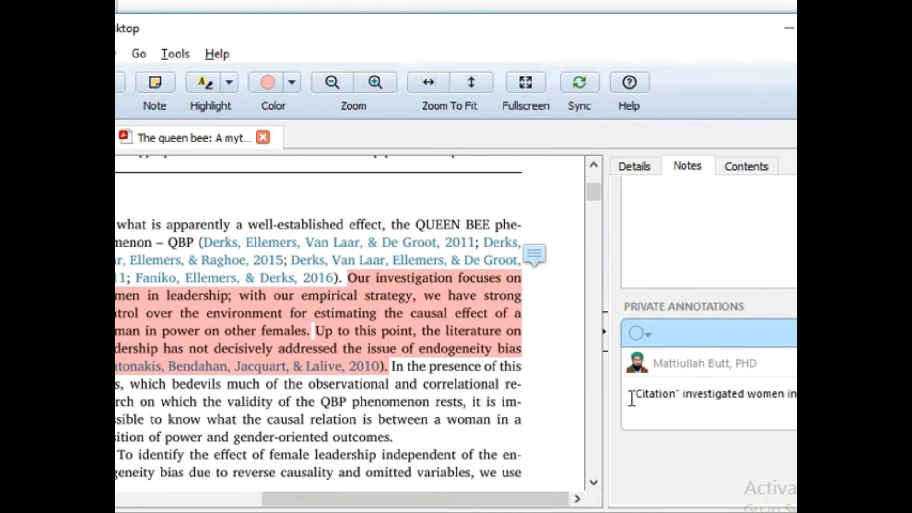
key(ctrl+Right)
key(ctrl+Right)
key(ctrl+Right)
key(ctrl+Right)
Go to "Female Leaders and Role Models" on page 3 and select the section's opening sentences through the 2006 citation.
mouse_move(193, 302)
drag(520, 24, 550, 2)
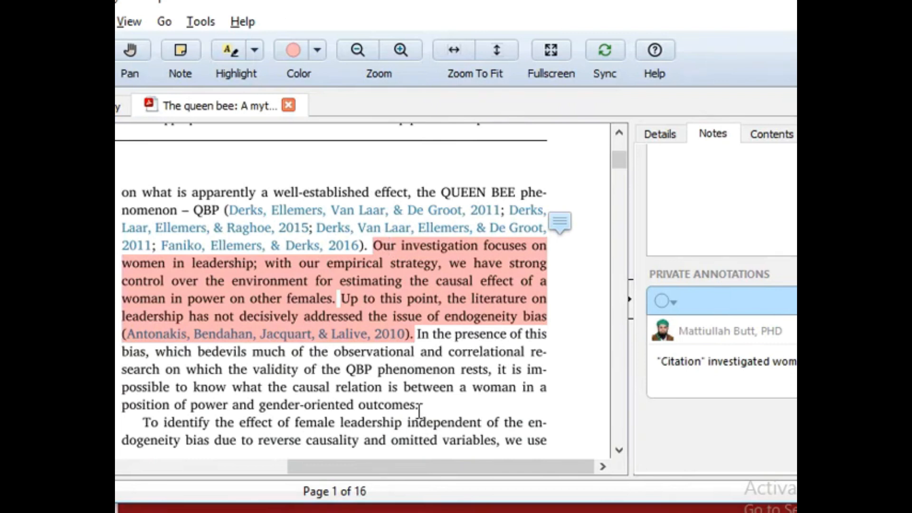
drag(407, 404, 393, 387)
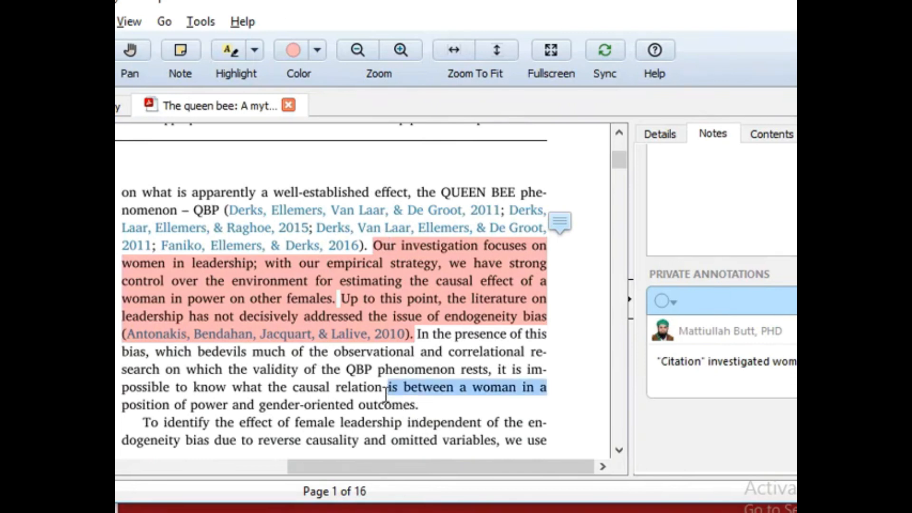
click(418, 409)
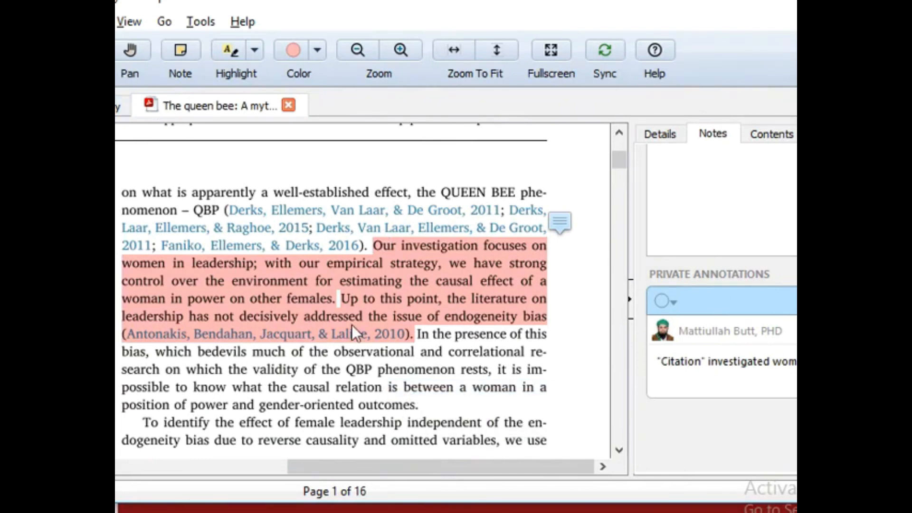
click(622, 423)
click(622, 423)
click(623, 423)
click(622, 422)
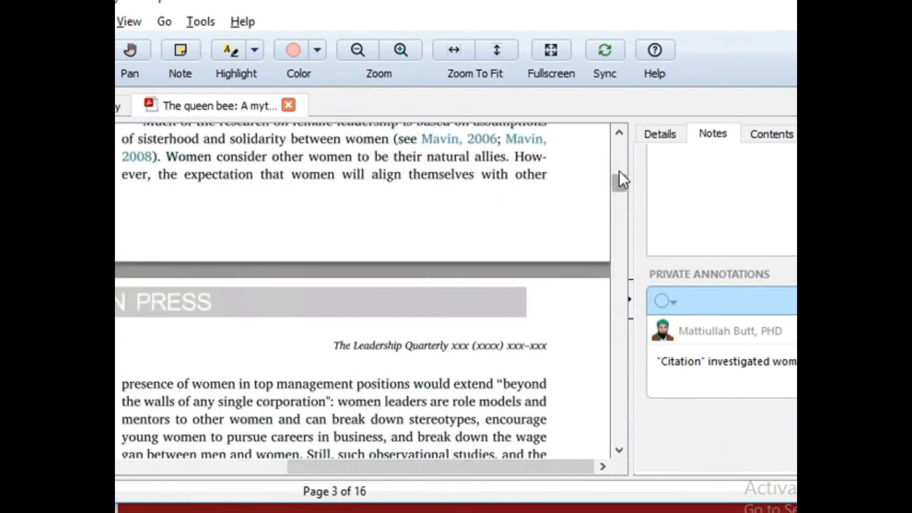
click(620, 392)
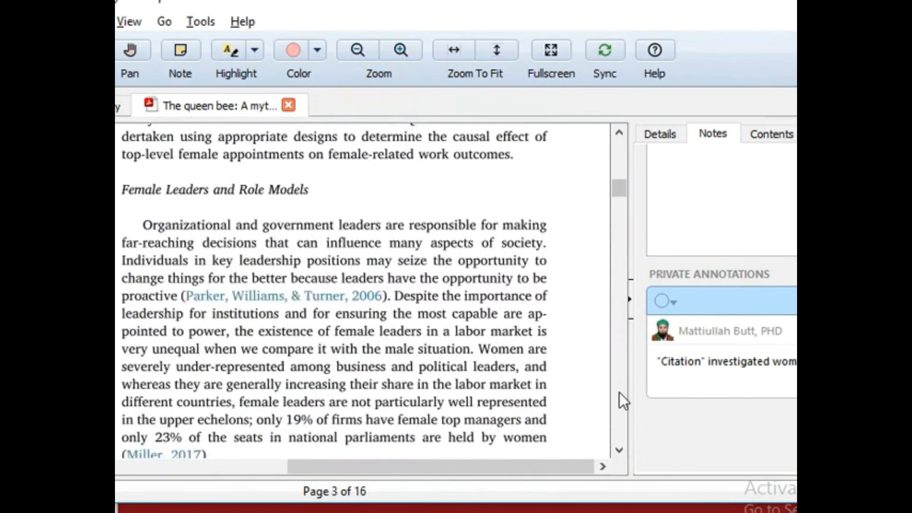
drag(144, 225, 211, 455)
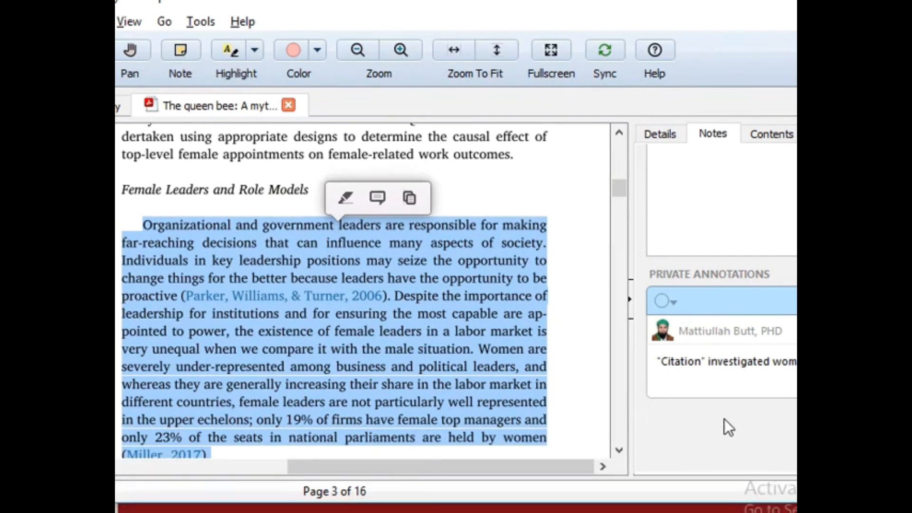
click(588, 334)
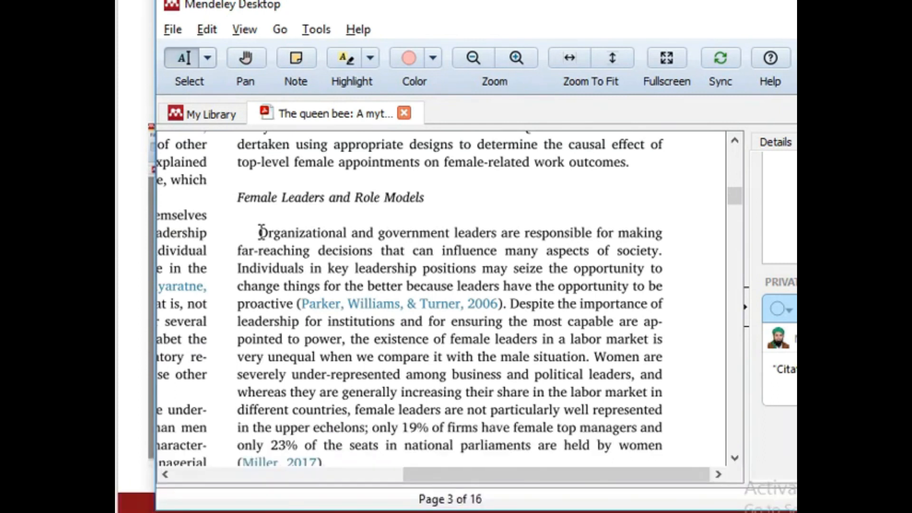
mouse_move(262, 229)
mouse_down()
mouse_move(322, 249)
mouse_move(374, 286)
mouse_move(502, 304)
mouse_up()
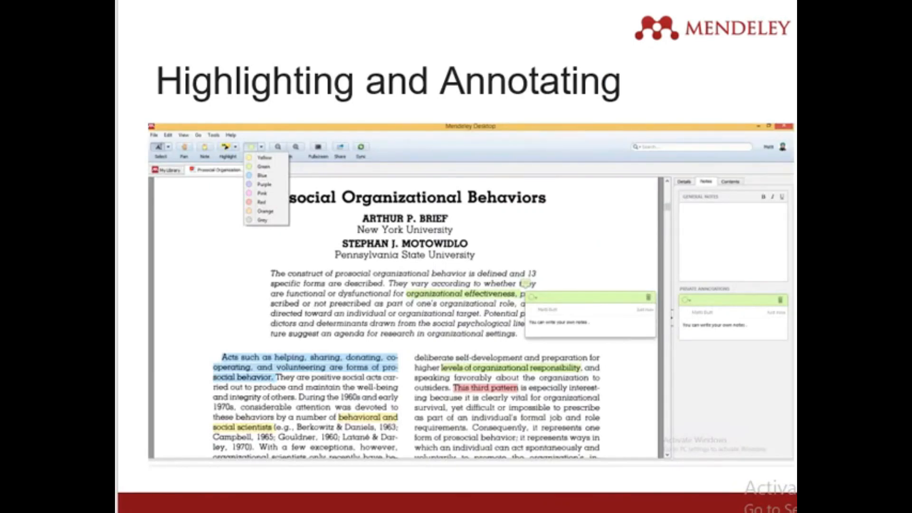
Switch to a blank document in Word and show the referencing commands with the Mendeley citation tools.
mouse_move(437, 512)
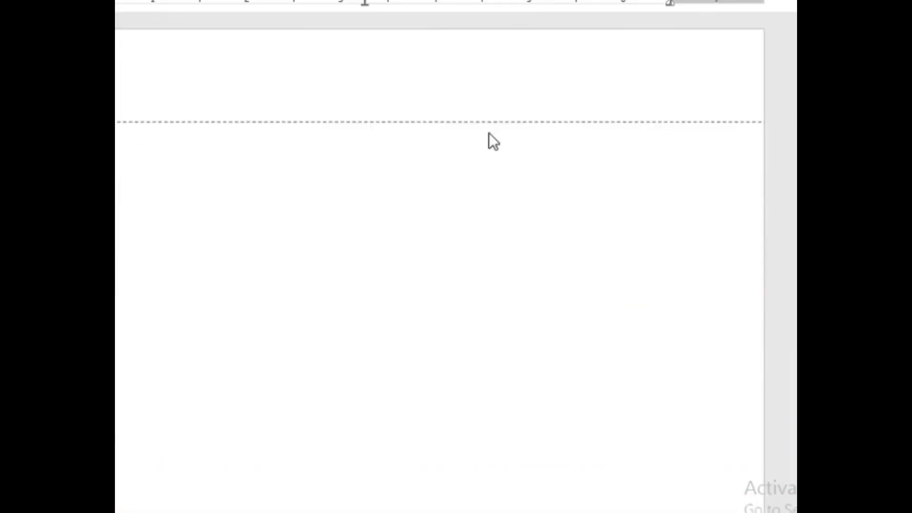
double_click(310, 220)
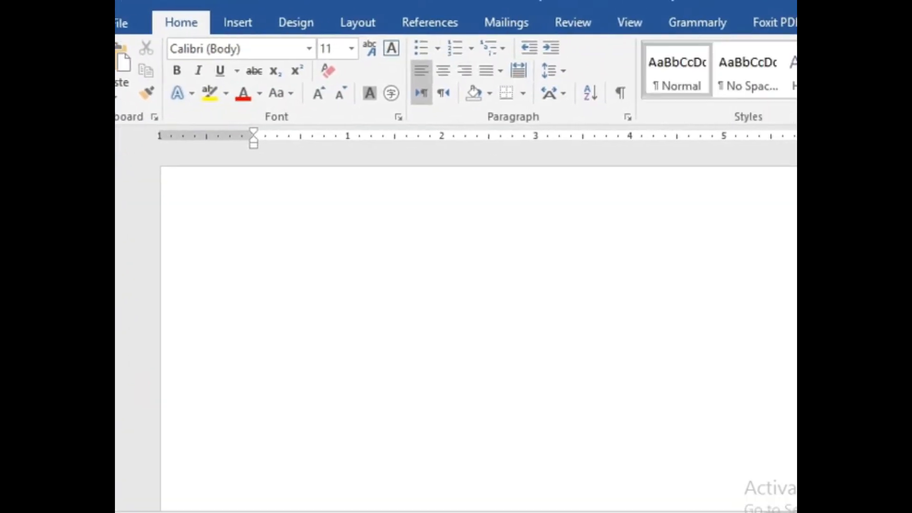
drag(911, 303, 799, 303)
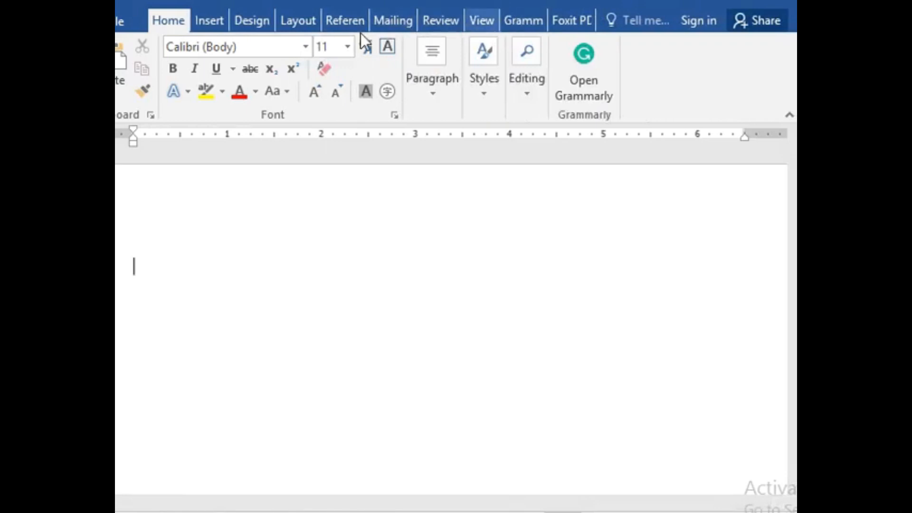
click(338, 20)
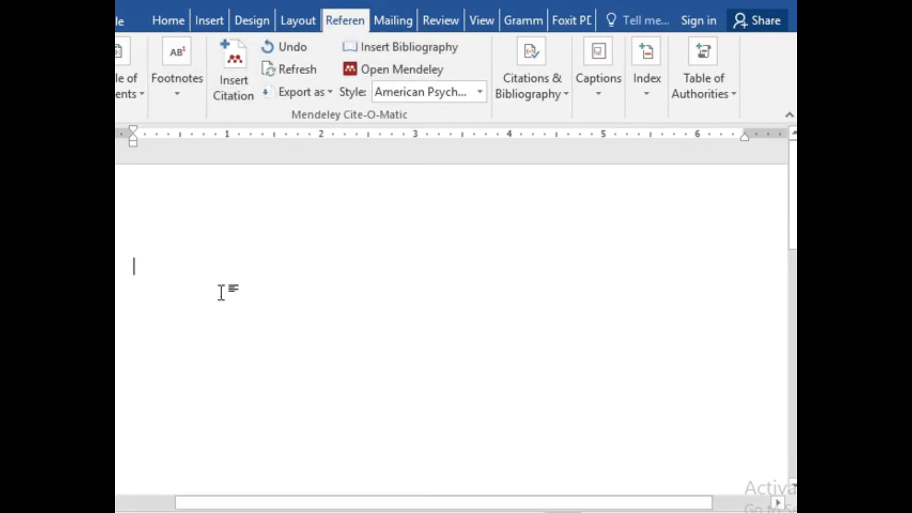
Leave three blank lines in the document and enter the line "References:".
key(Return)
key(Return)
key(Return)
text(Rferences:)
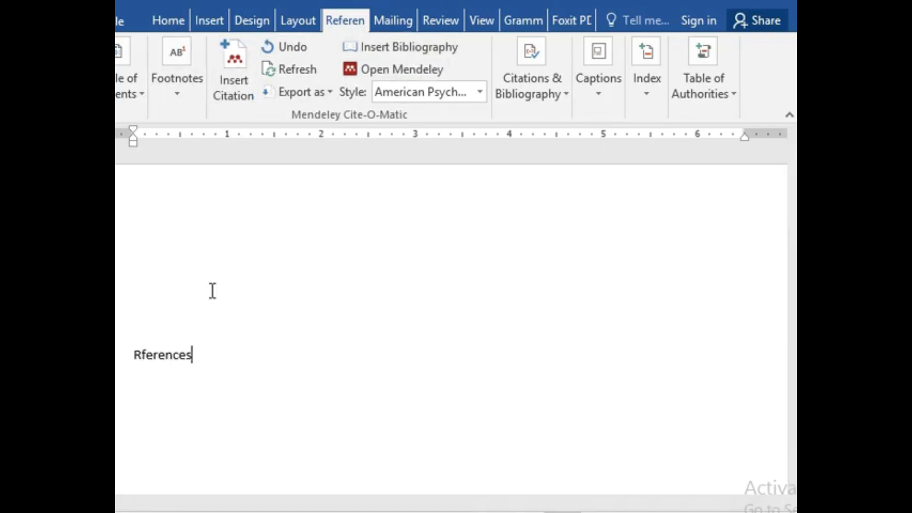
key(Home)
key(Right)
text(e)
Extend the heading to "Chapter 6 References:" and add an empty line below it and another above it.
key(Home)
key(Up)
key(Down)
text(Chapter 6)
key(End)
key(ctrl+Left)
key(ctrl+Left)
key(End)
key(Return)
key(Up)
key(Up)
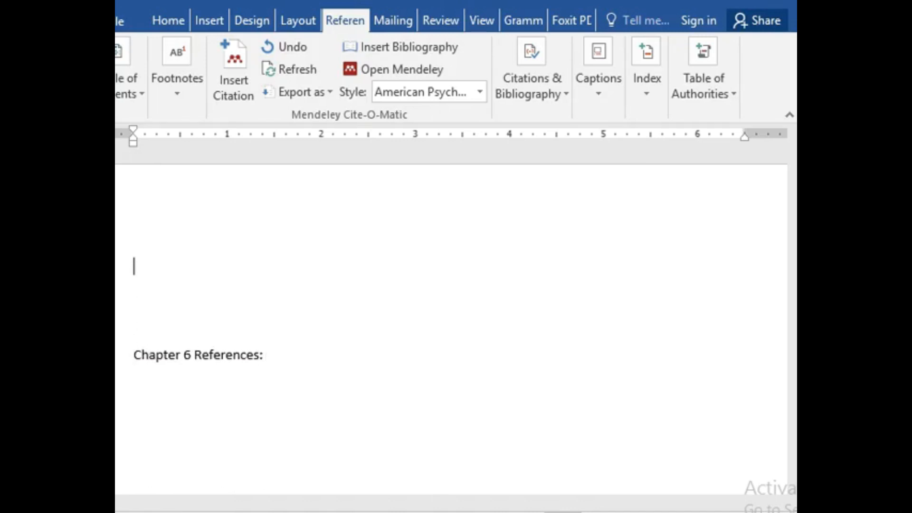
key(Return)
key(Up)
key(ctrl+s)
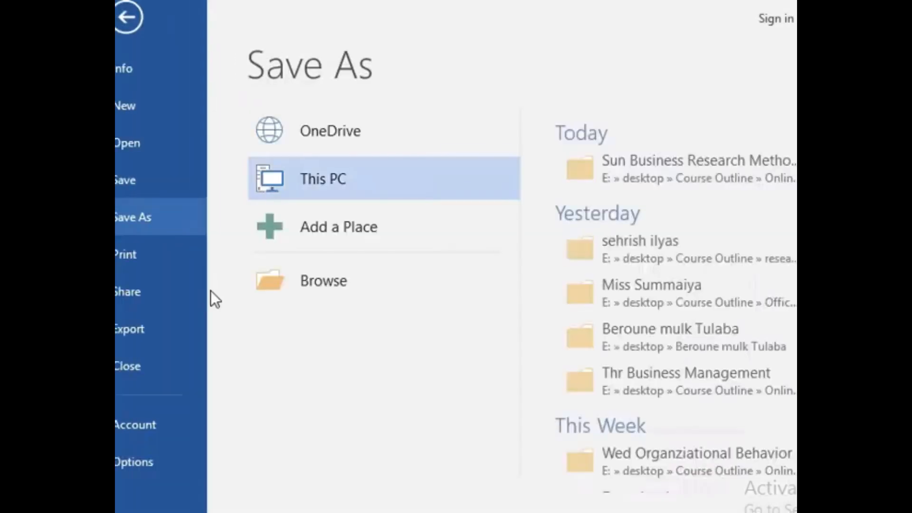
key(Escape)
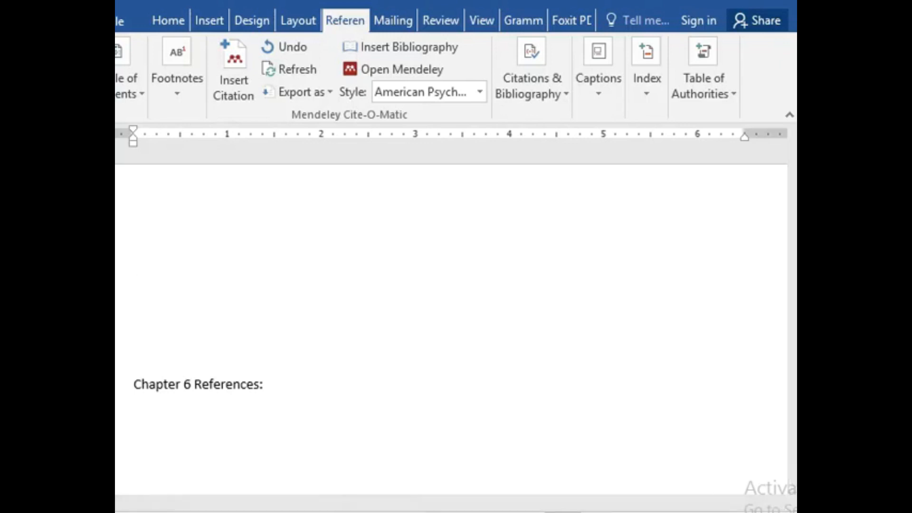
Copy the private annotation text from Mendeley Desktop into the Word document above the heading, and place the cursor right after "Citation".
click(295, 512)
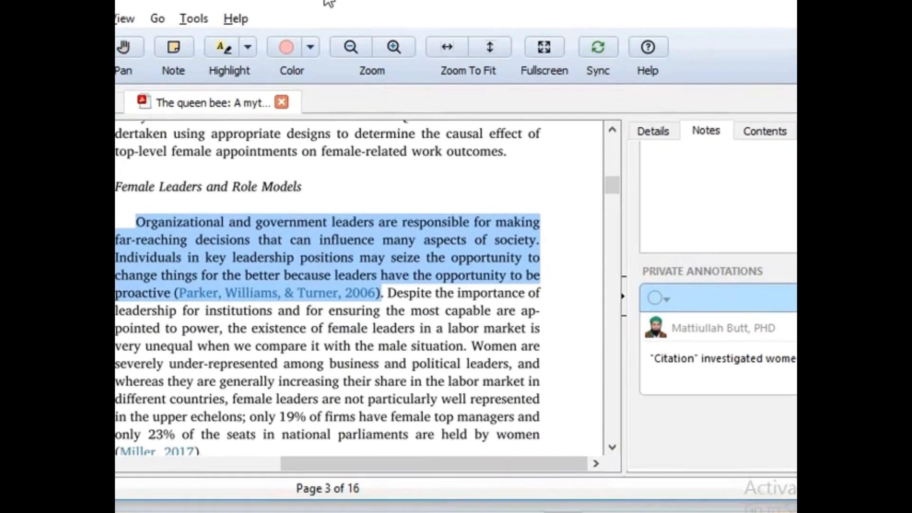
triple_click(690, 365)
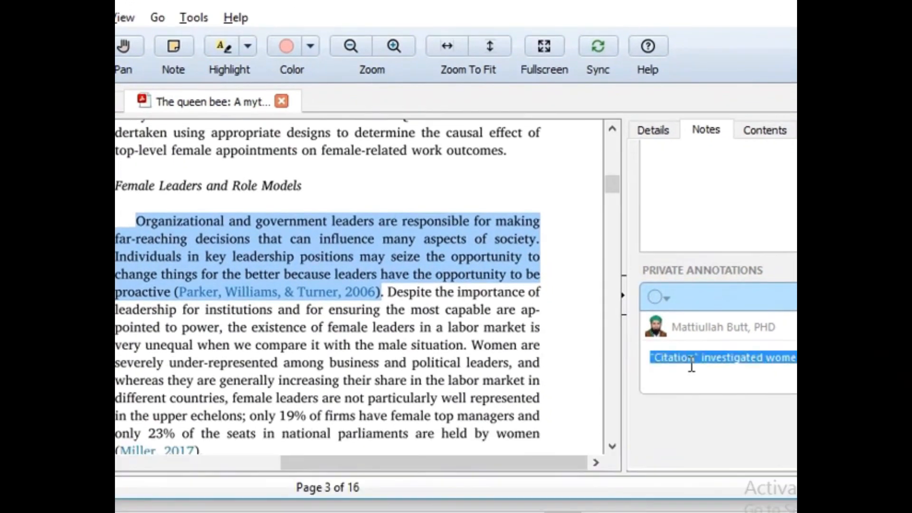
right_click(690, 364)
click(679, 359)
click(679, 359)
double_click(679, 359)
triple_click(679, 359)
key(alt+Tab)
text("Citation" investigated women in leadership.)
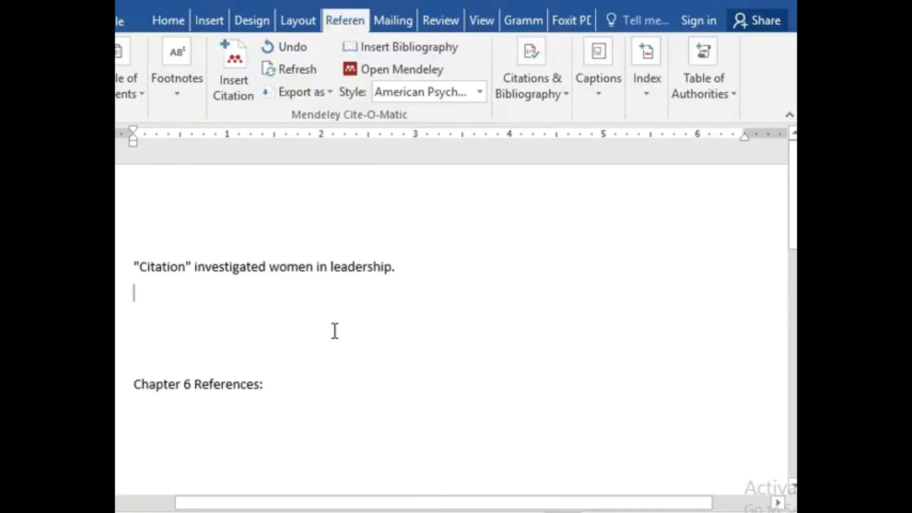
click(191, 267)
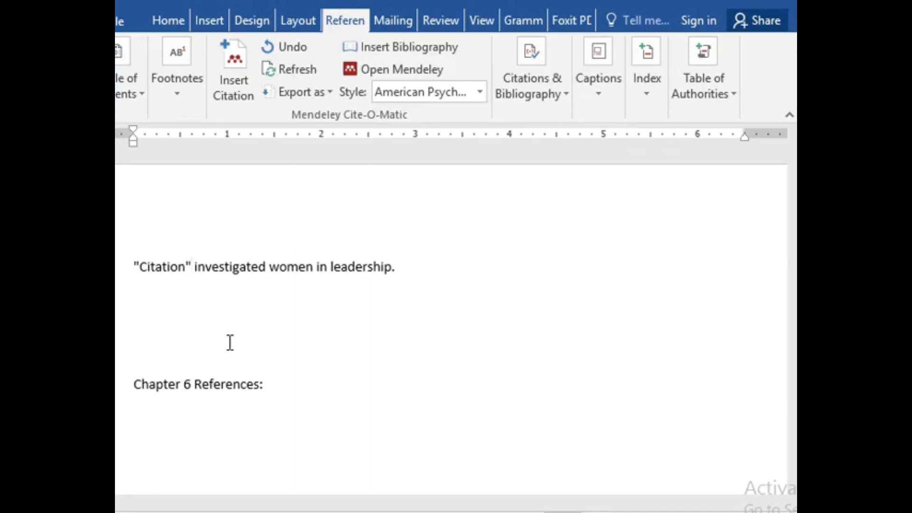
Insert an empty line above the sentence "Citation" investigated women in leadership.
key(shift+Home)
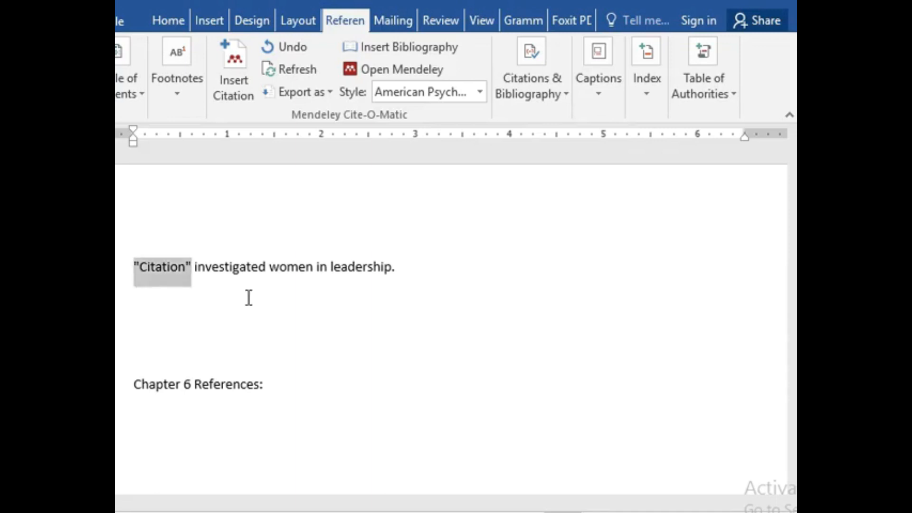
click(204, 281)
click(135, 266)
key(Return)
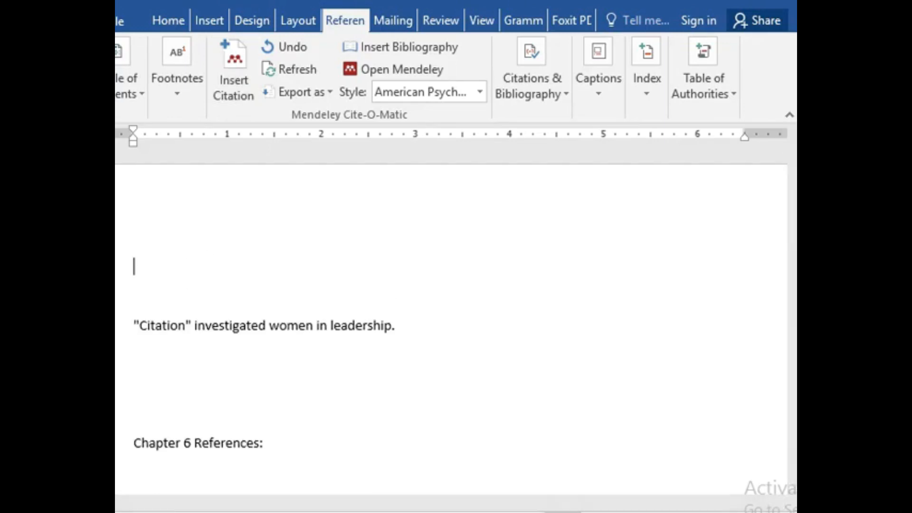
View the annotated queen bee article and the New Folder document list in Mendeley Desktop, and return to the Word document.
click(229, 77)
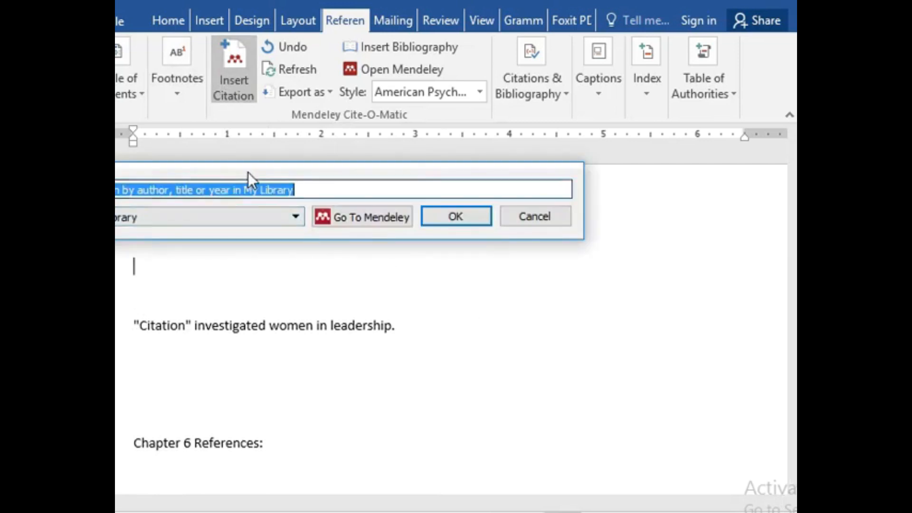
drag(248, 172, 350, 147)
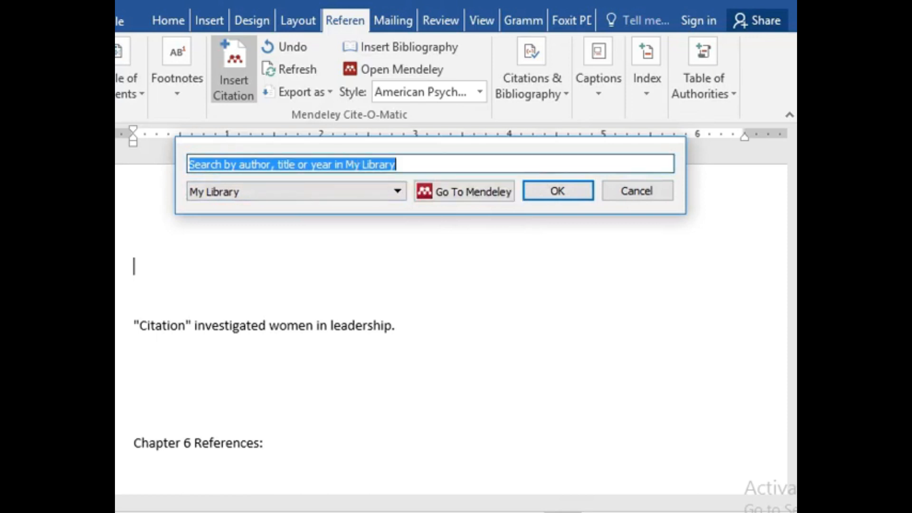
click(508, 512)
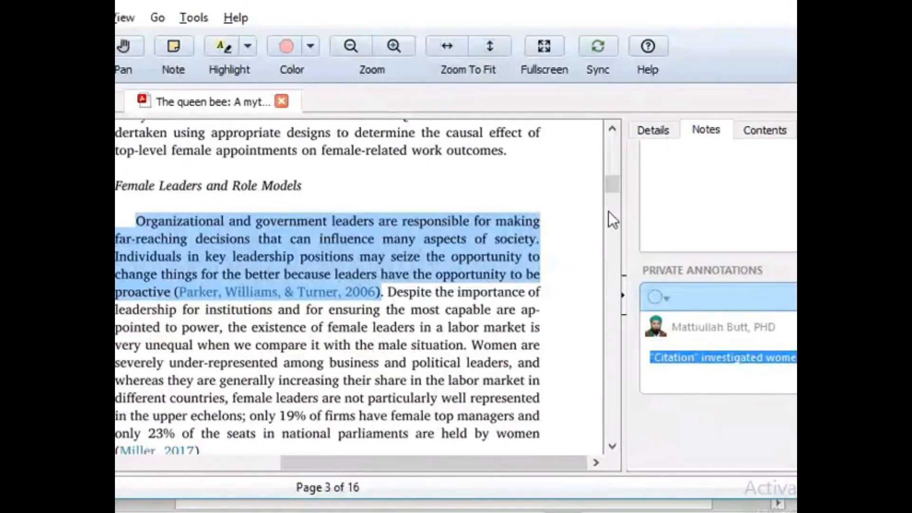
drag(369, 466, 140, 480)
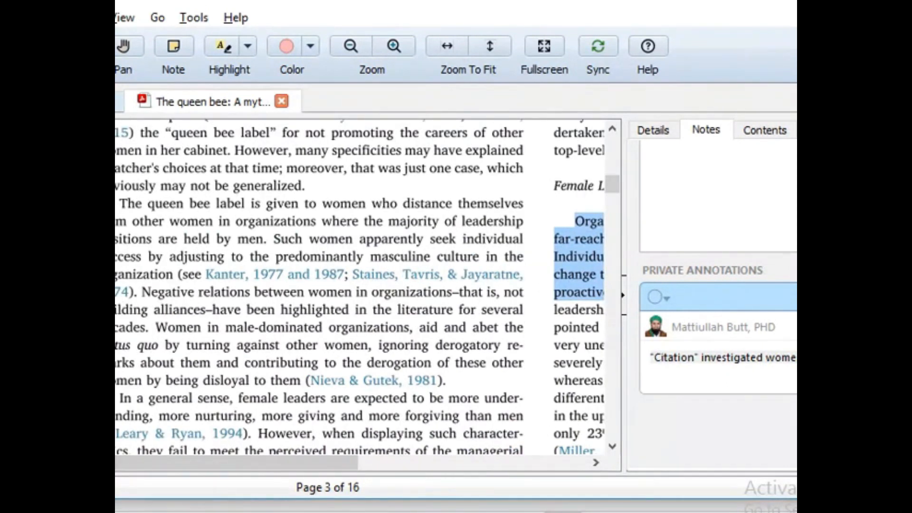
click(118, 101)
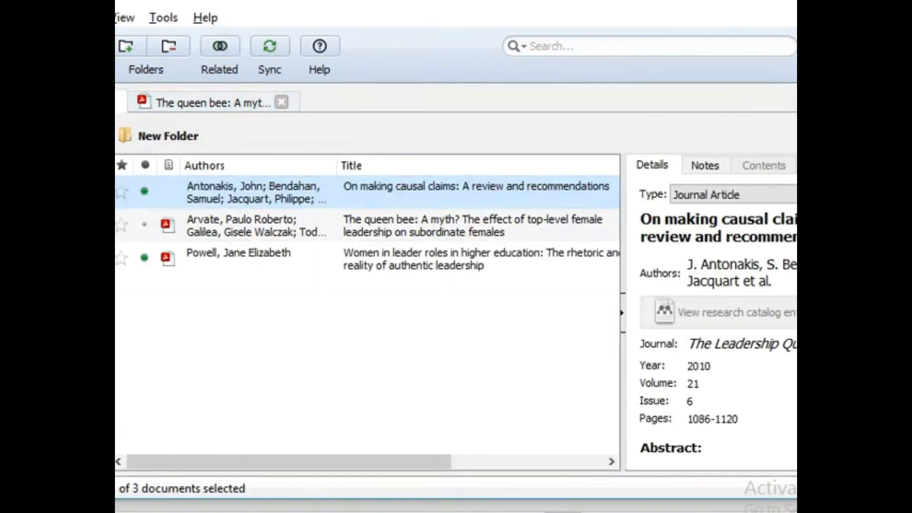
click(304, 511)
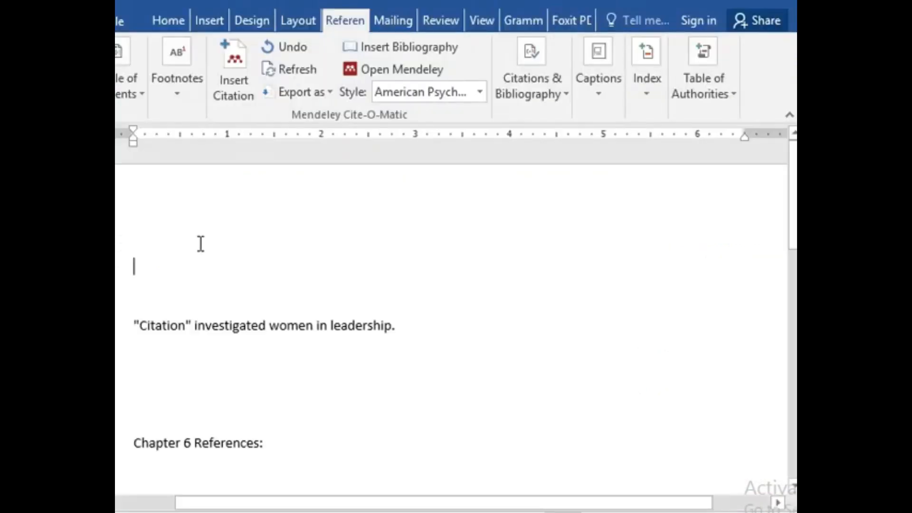
Start a Mendeley citation on the empty first line and search My Library for "the queen bee".
click(233, 88)
key(BackSpace)
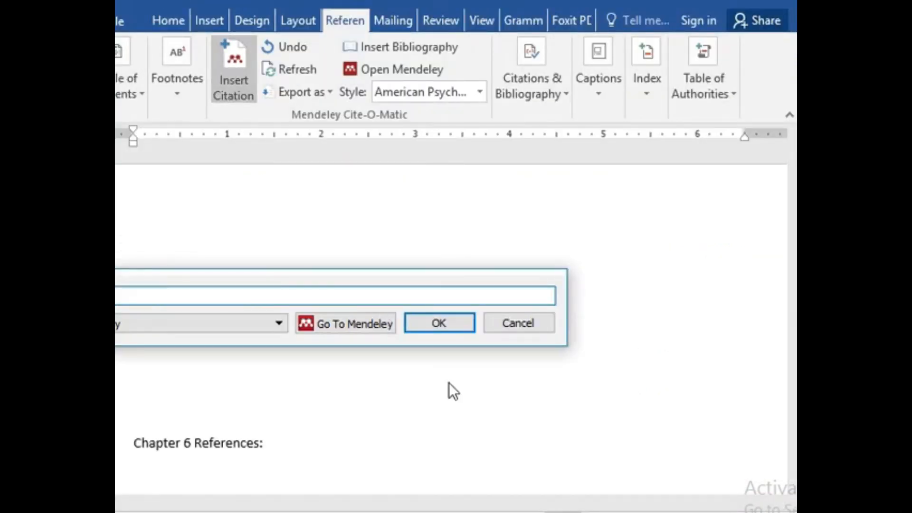
text(the queen bee)
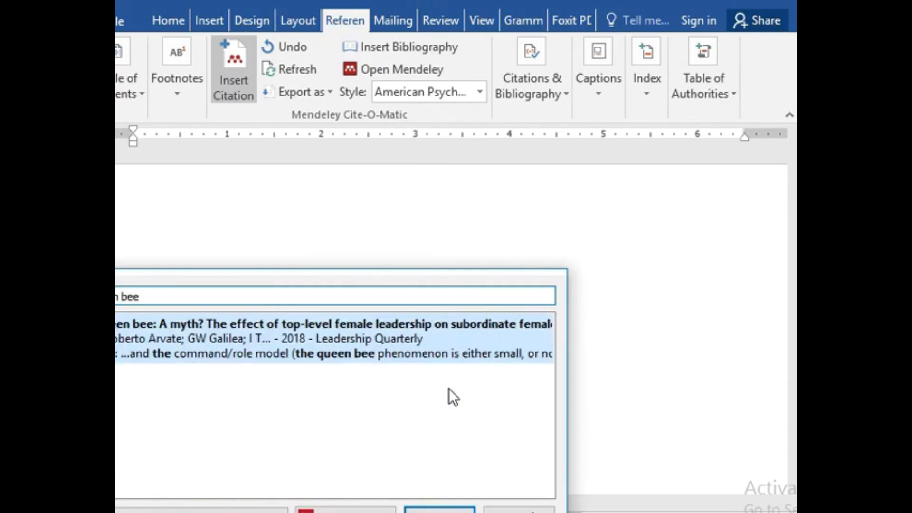
drag(248, 281, 395, 183)
key(ctrl+shift+Left)
key(ctrl+shift+Left)
key(ctrl+shift+Left)
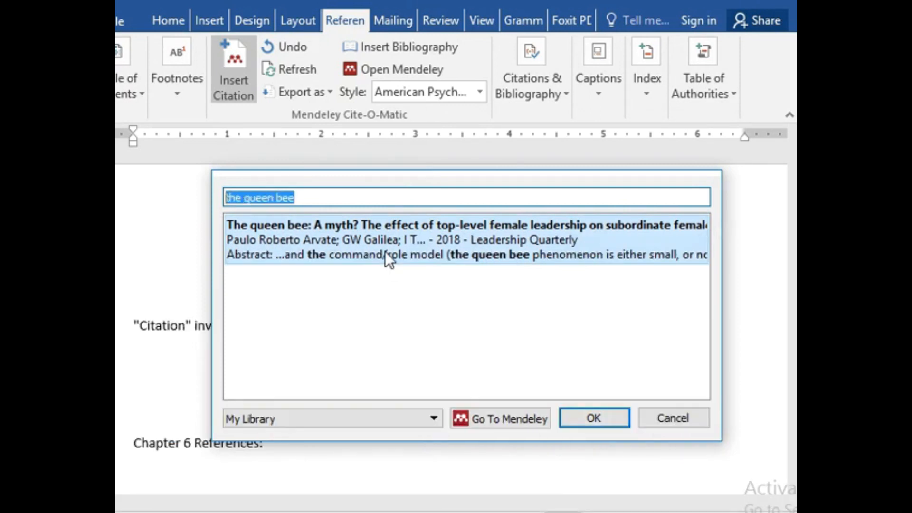
Search My Library for 2019 instead, look through the matching references, and clear the search.
text(20)
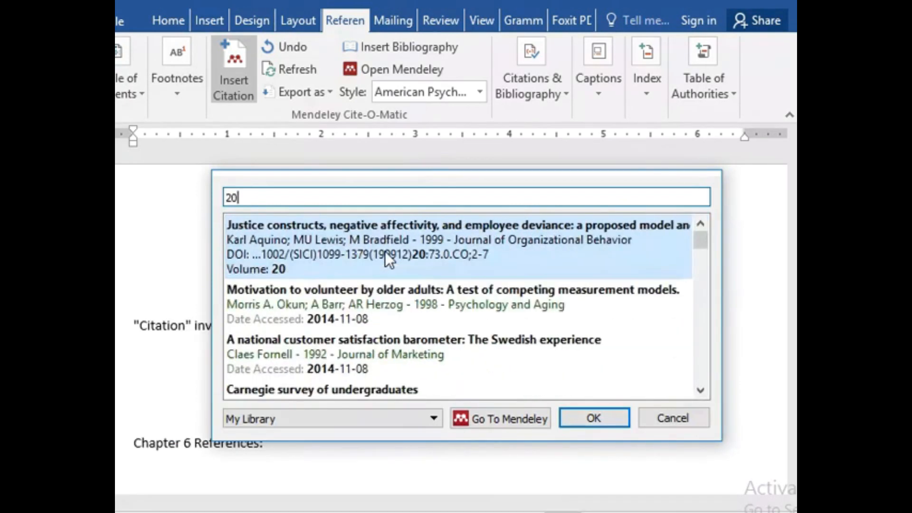
text(19)
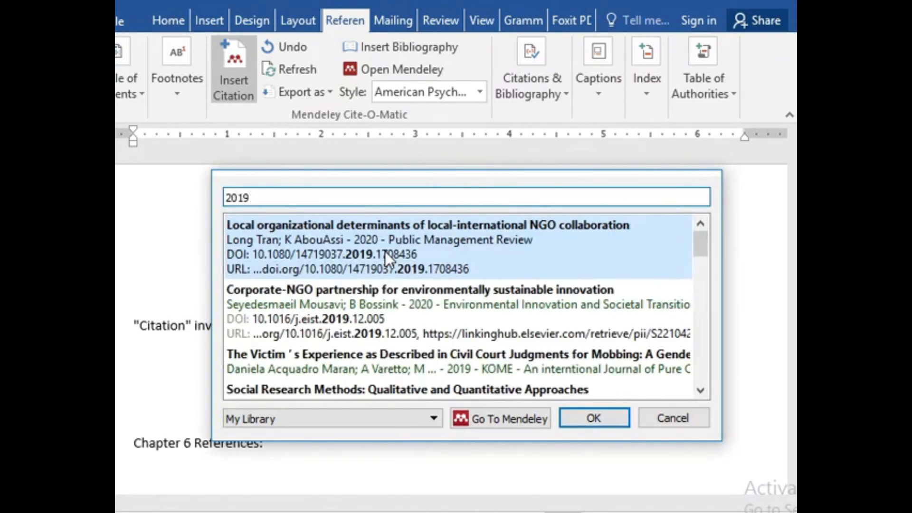
mouse_move(700, 245)
mouse_down()
mouse_move(702, 342)
mouse_move(703, 235)
mouse_up()
click(319, 194)
key(BackSpace)
key(BackSpace)
key(BackSpace)
key(BackSpace)
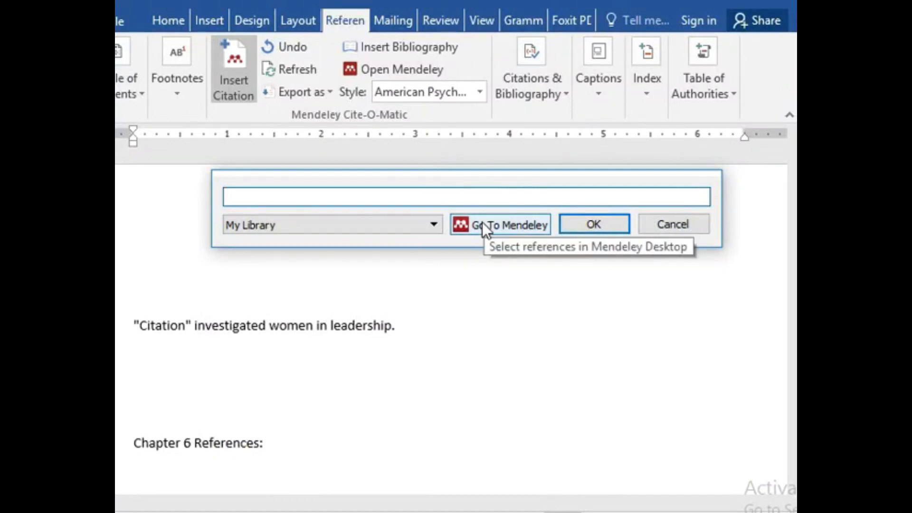
Choose the open queen bee article in Mendeley Desktop and cite it on the empty first line of the Word document.
click(497, 226)
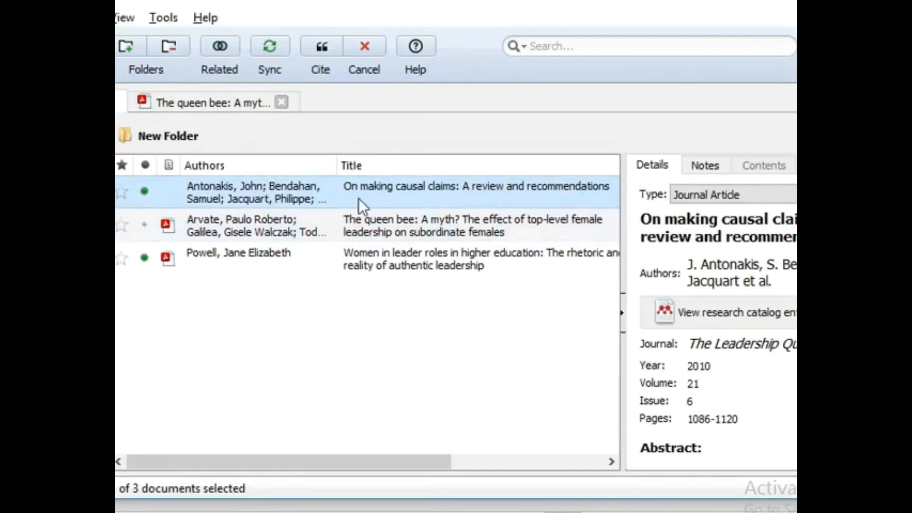
click(207, 100)
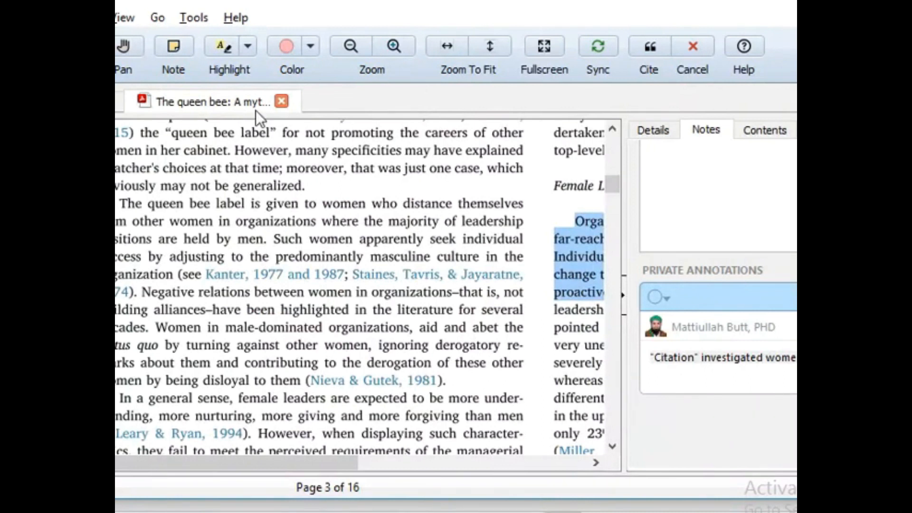
click(651, 44)
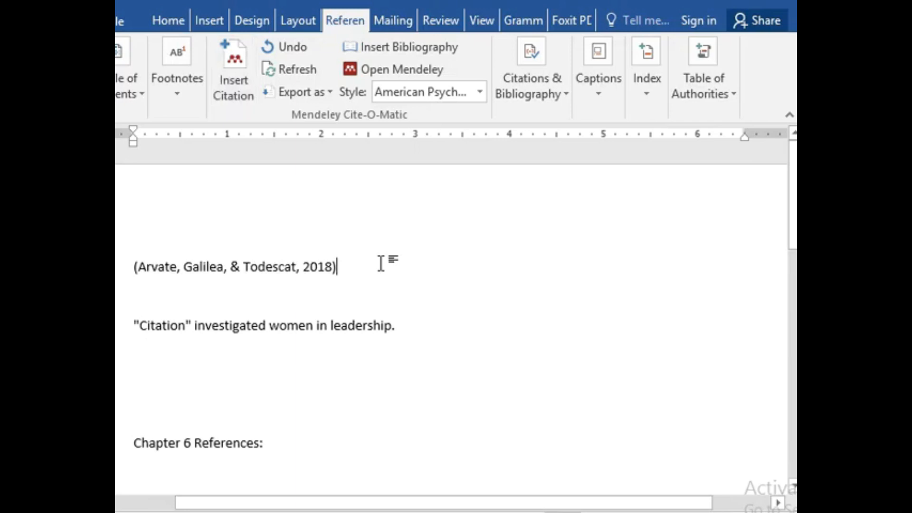
Copy the text "investigated women in leadership" from the "Citation" sentence to just after the new citation and end it with a period.
key(Down)
key(Down)
key(ctrl+Left)
key(ctrl+Left)
key(ctrl+Left)
key(ctrl+Left)
key(ctrl+Right)
key(shift+End)
key(shift+Left)
key(shift+Left)
key(ctrl+c)
key(Up)
key(Up)
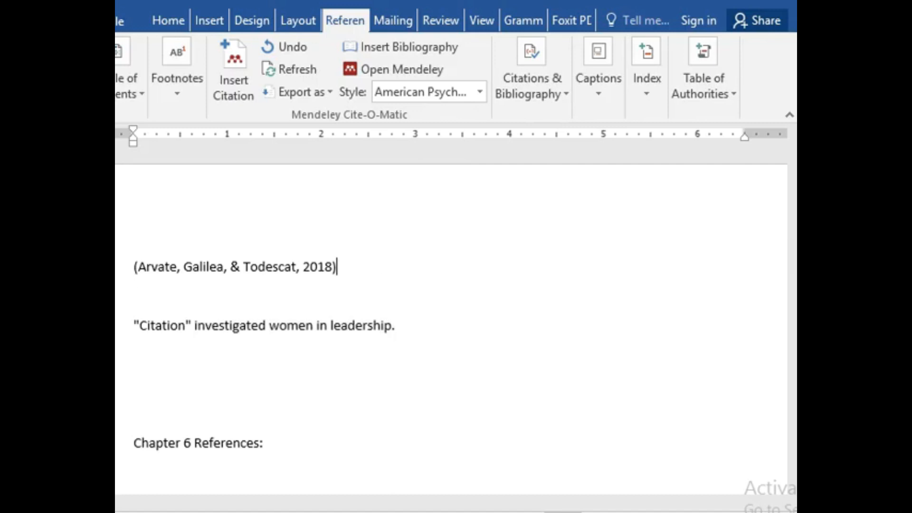
key(ctrl+v)
text(.)
Delete the original "Citation" sentence together with the two empty lines below it.
key(Down)
key(Down)
key(shift+Down)
key(shift+Down)
key(shift+Down)
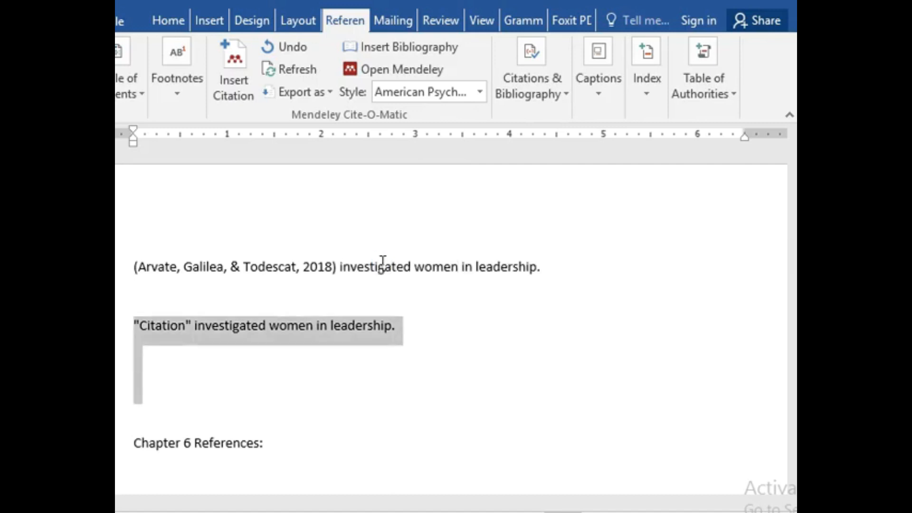
key(Delete)
Add an opening parenthesis before 2018 in the citation and remove the comma in front of it.
key(Up)
key(ctrl+Right)
key(ctrl+Right)
key(ctrl+Right)
key(ctrl+Right)
key(ctrl+Right)
key(ctrl+Right)
key(ctrl+Right)
key(ctrl+Right)
key(ctrl+Right)
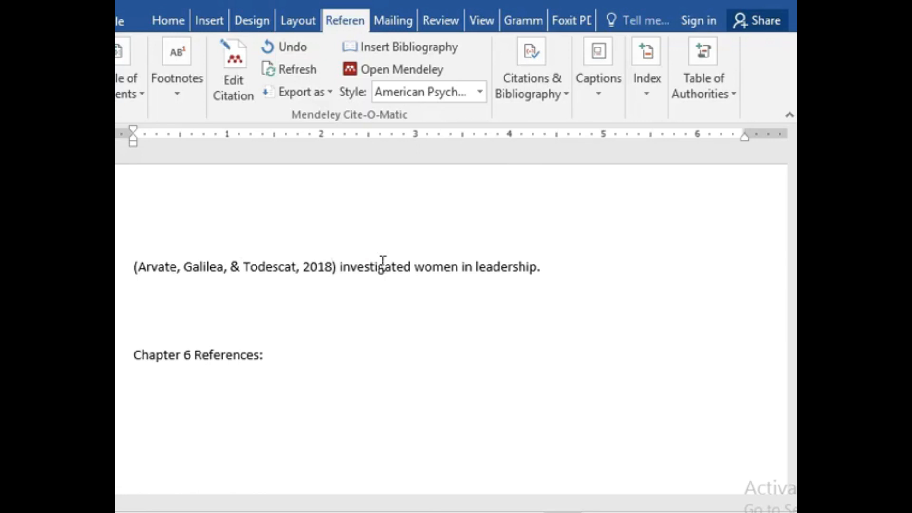
key(ctrl+Right)
key(ctrl+Right)
key(ctrl+Right)
key(ctrl+Right)
key(ctrl+Right)
key(ctrl+Left)
key(ctrl+Left)
key(ctrl+Left)
key(ctrl+Left)
key(ctrl+Left)
key(ctrl+Left)
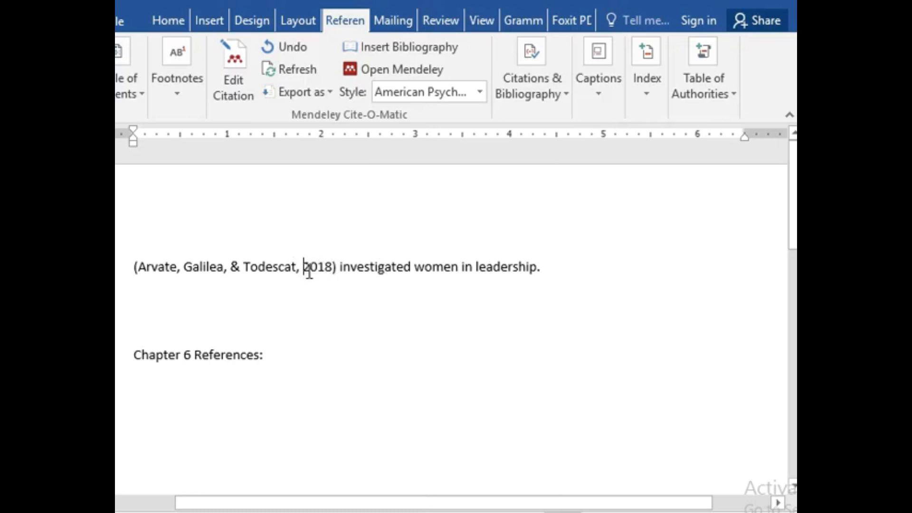
text(()
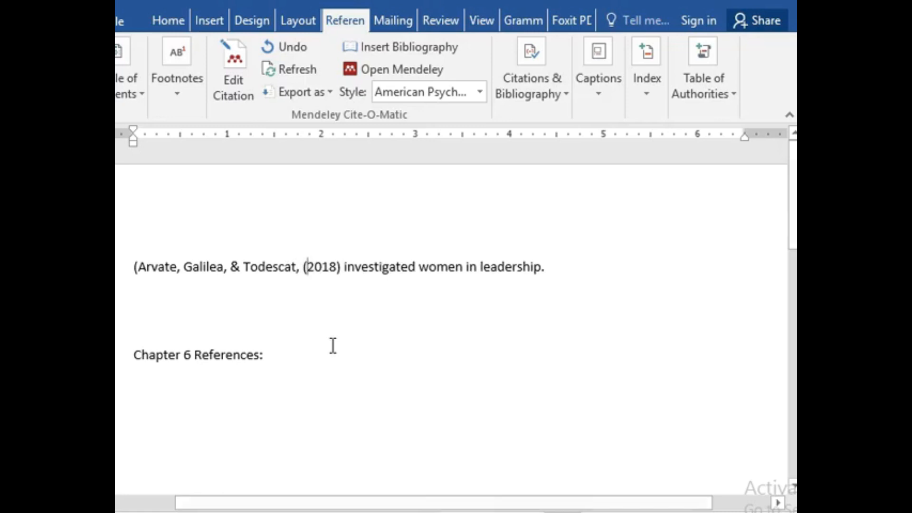
key(Left)
key(BackSpace)
key(BackSpace)
Remove the opening parenthesis at the start of the citation and keep the manual citation edit.
key(ctrl+Left)
key(ctrl+Left)
key(ctrl+Left)
key(ctrl+Left)
key(ctrl+Left)
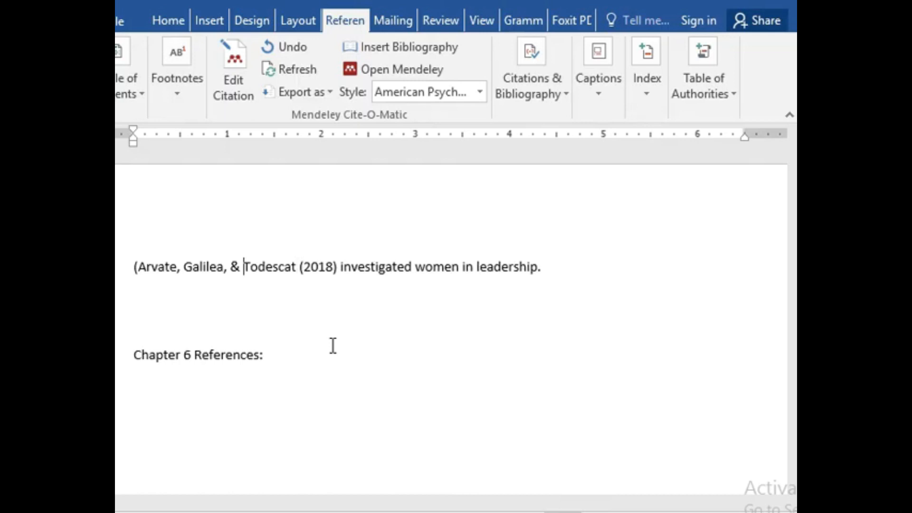
key(BackSpace)
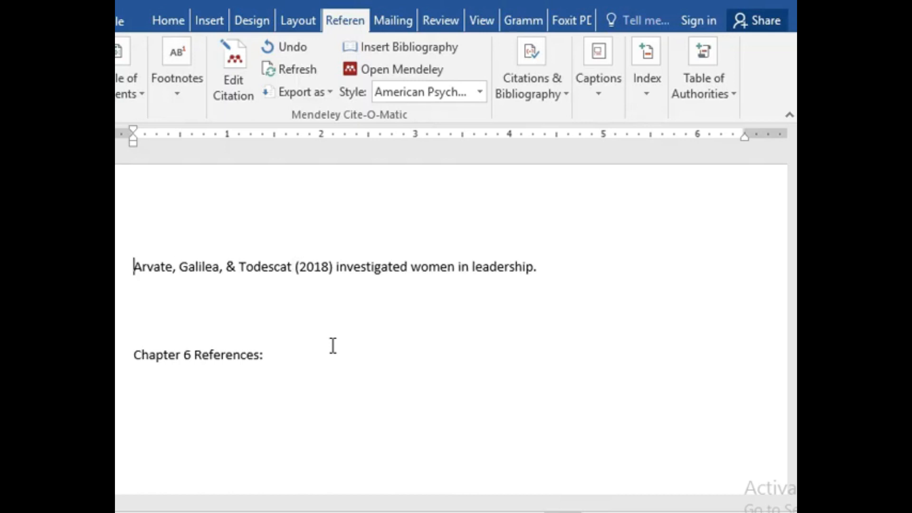
key(Down)
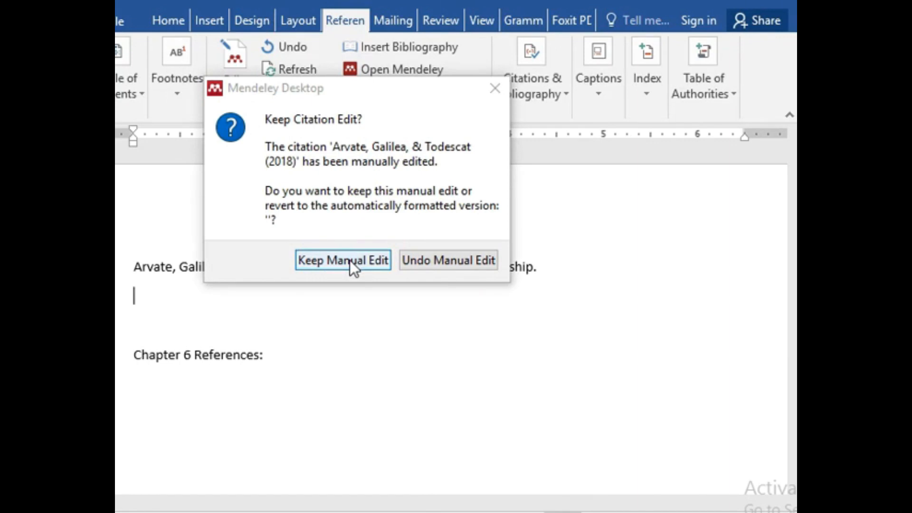
click(349, 260)
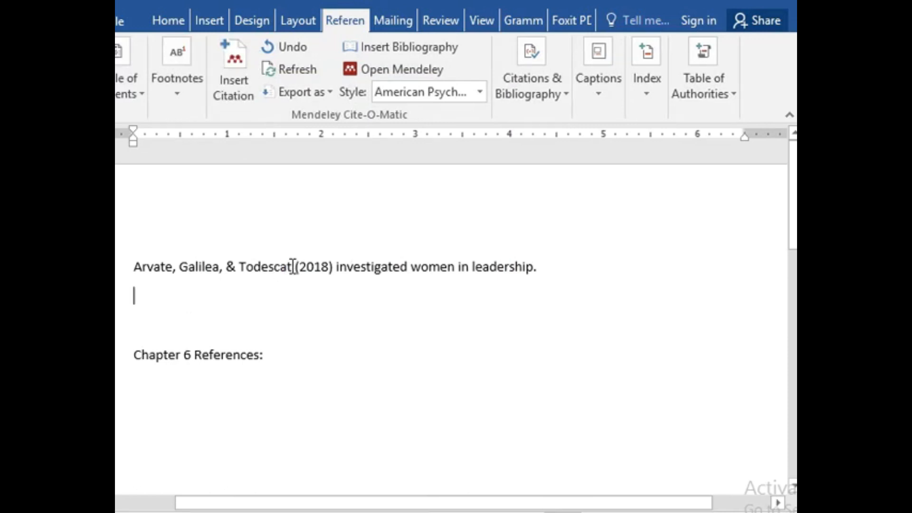
Make the heading "Chapter 6 References:" bold.
click(313, 362)
key(Down)
key(Up)
key(Home)
key(shift+Down)
key(shift+Left)
key(ctrl+b)
click(338, 391)
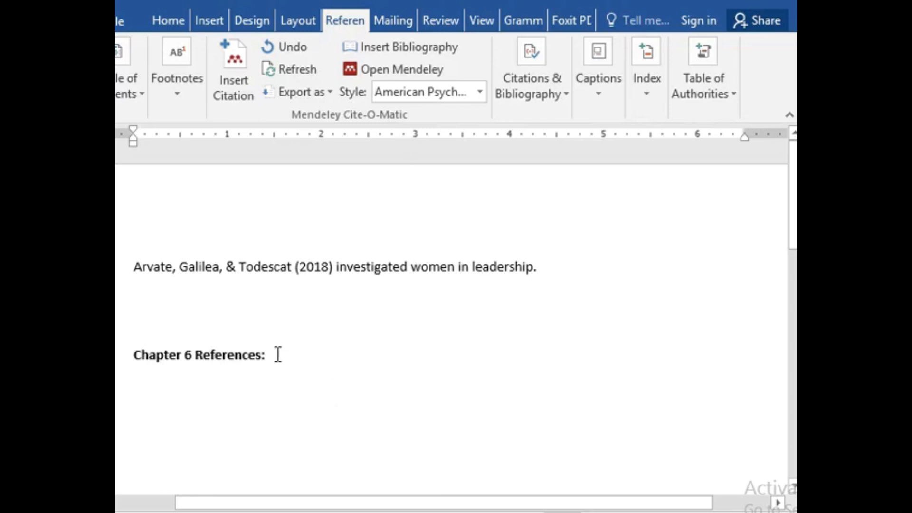
Below the first sentence, enter the placeholder line "Jdla dklas; jfasl fjal fakl asjld asld'as ld;'wdopqw dujah ." with the cursor before its period.
click(202, 300)
text(jdla dklas; jfasl fjal fakl asjld asld'as ld;')
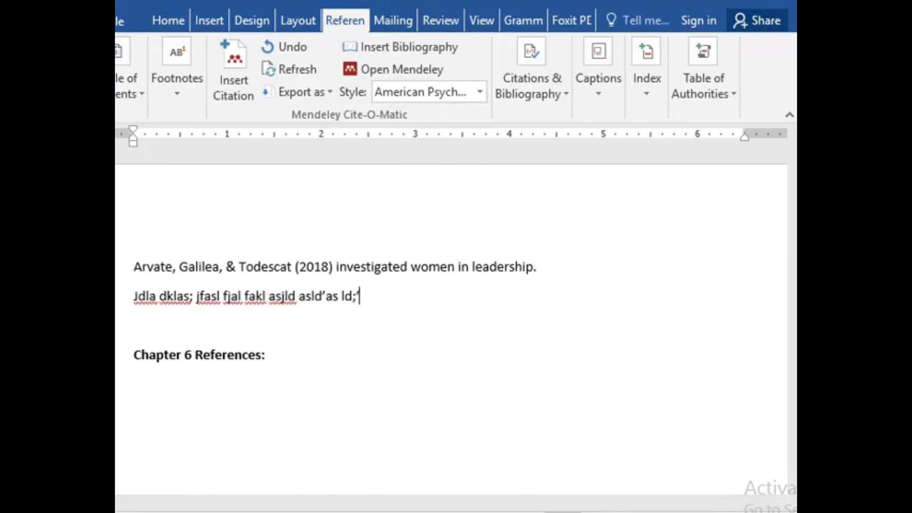
text(wdopqw d .)
key(BackSpace)
text(ujah .)
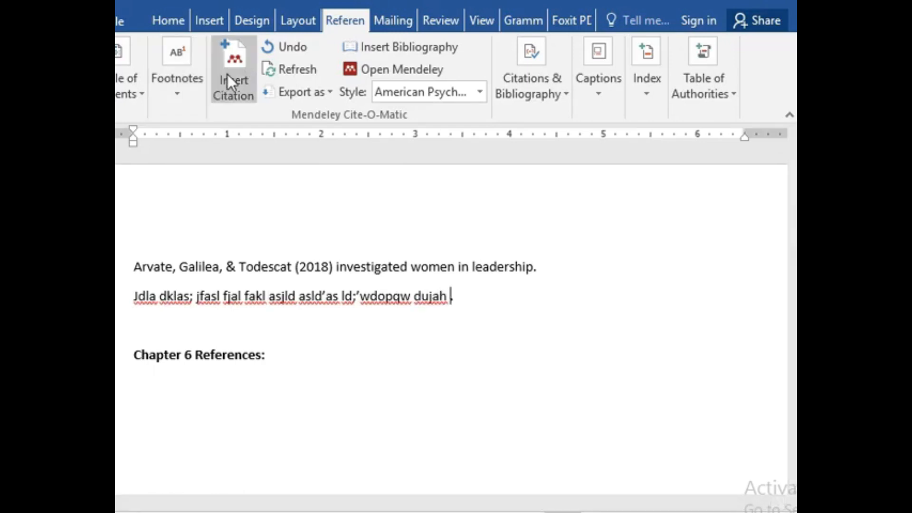
Cite the 2017 thesis "Women in leader roles in higher education" from Mendeley Desktop before the placeholder sentence's final period.
click(227, 75)
click(641, 353)
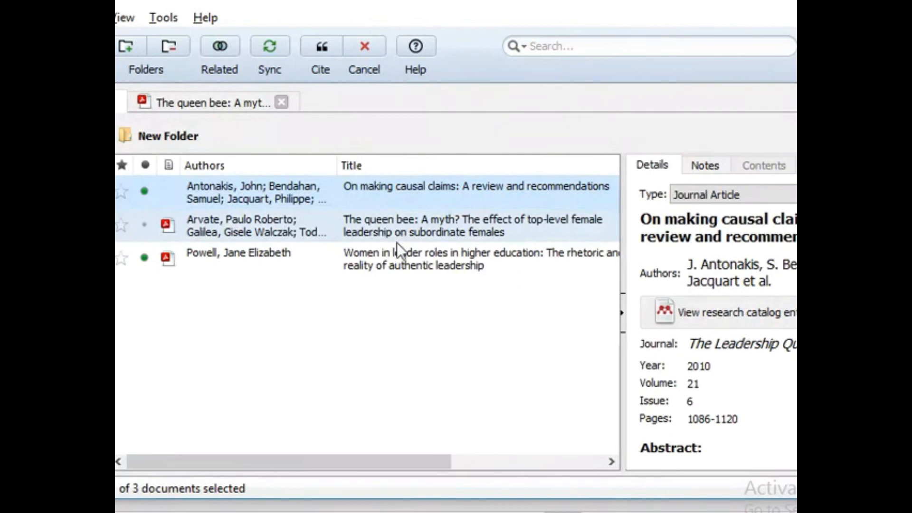
click(398, 267)
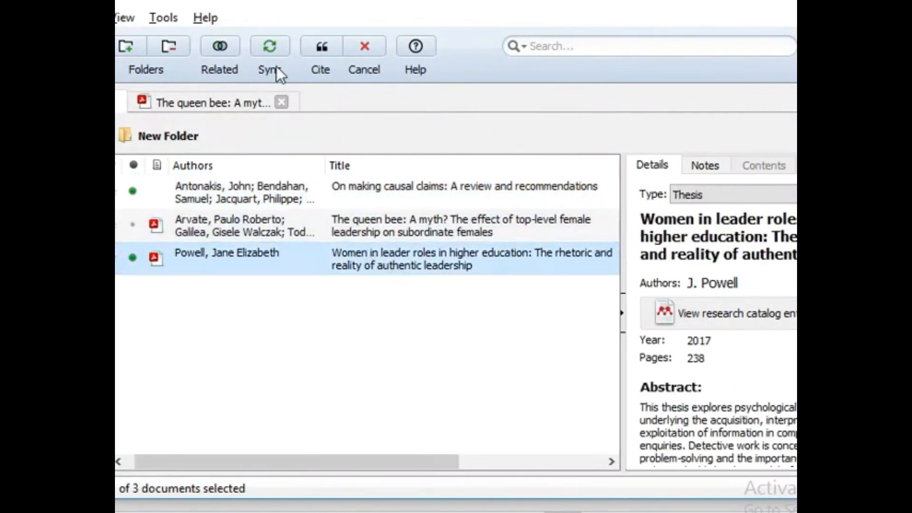
click(321, 50)
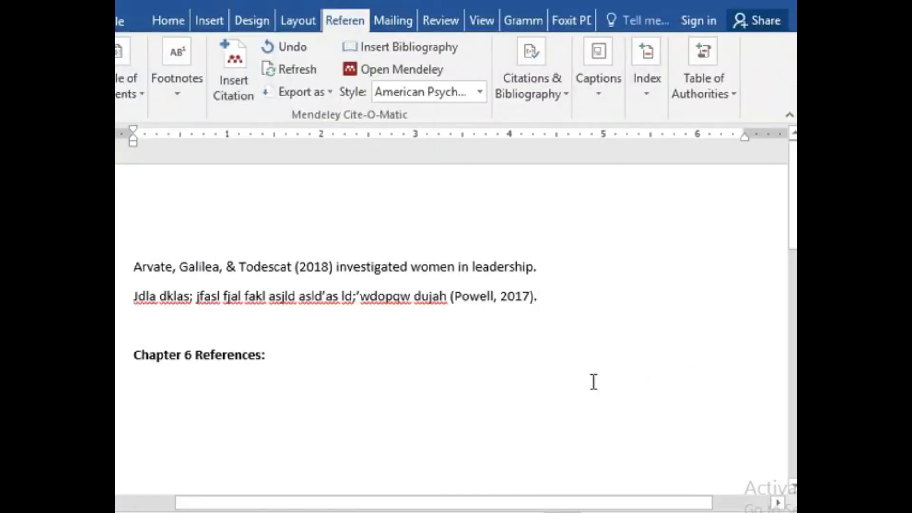
Add two lines and enter the placeholder sentence "Dsjd jasld jas;ld asld as , daskld sakldj ald.", placing the cursor before its comma.
key(Return)
key(Return)
key(Up)
key(Up)
text(Dsjd jasld jas;ld asld as )
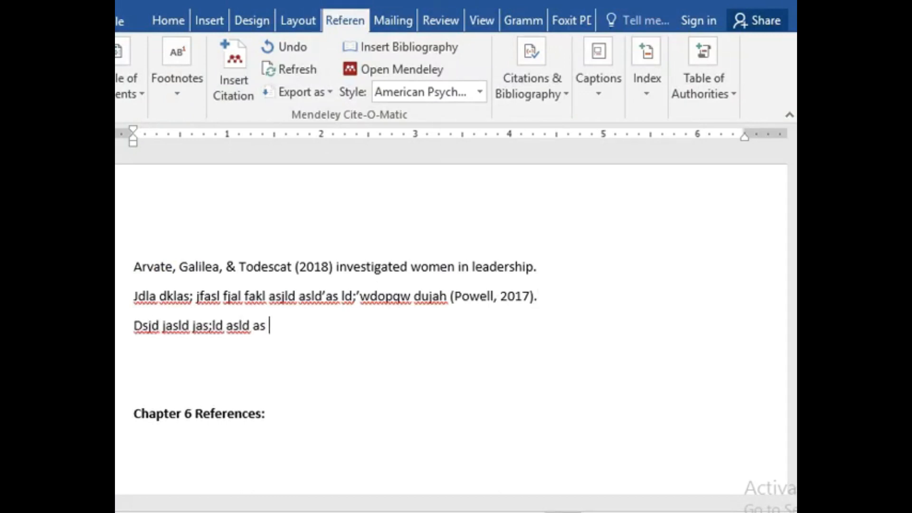
text(, daskld sakldj ald.)
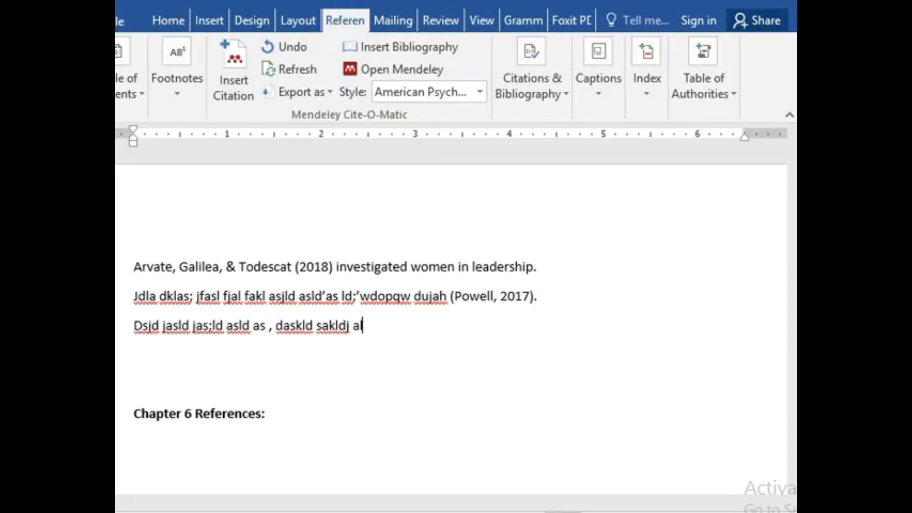
key(ctrl+Left)
key(ctrl+Left)
key(ctrl+Left)
key(ctrl+Left)
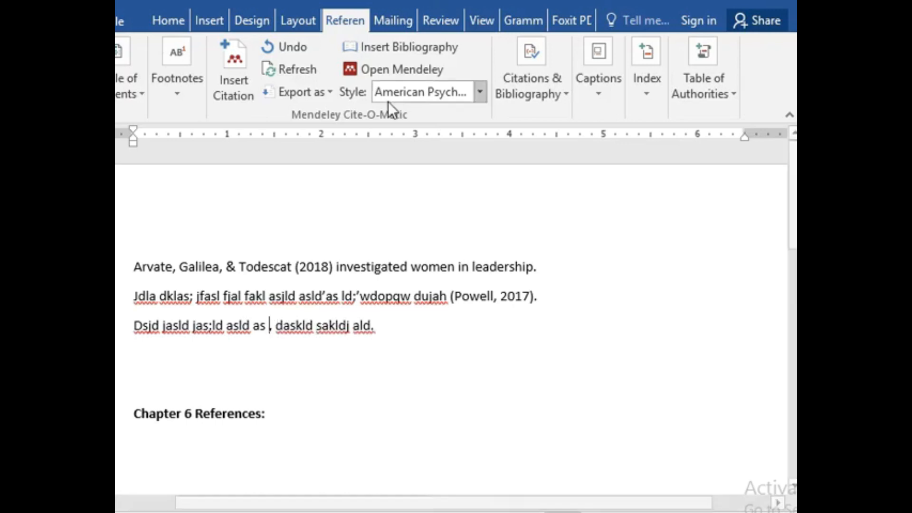
Cite the 2010 article "On making causal claims: A review and recommendations" from Mendeley Desktop before the comma in the third sentence.
click(237, 83)
click(465, 380)
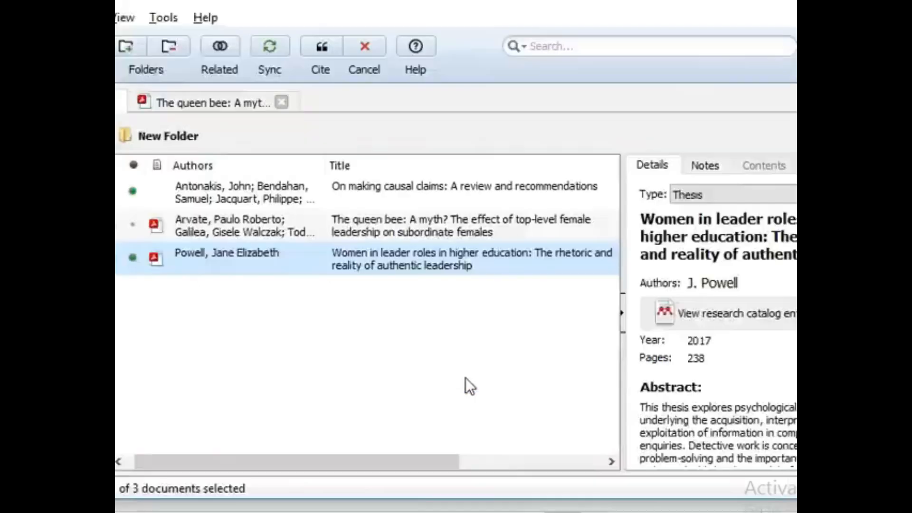
click(308, 193)
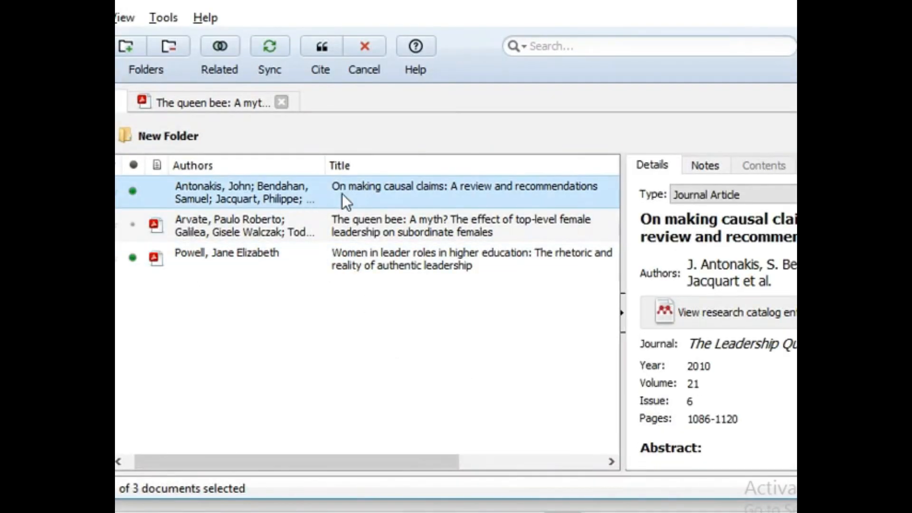
click(312, 53)
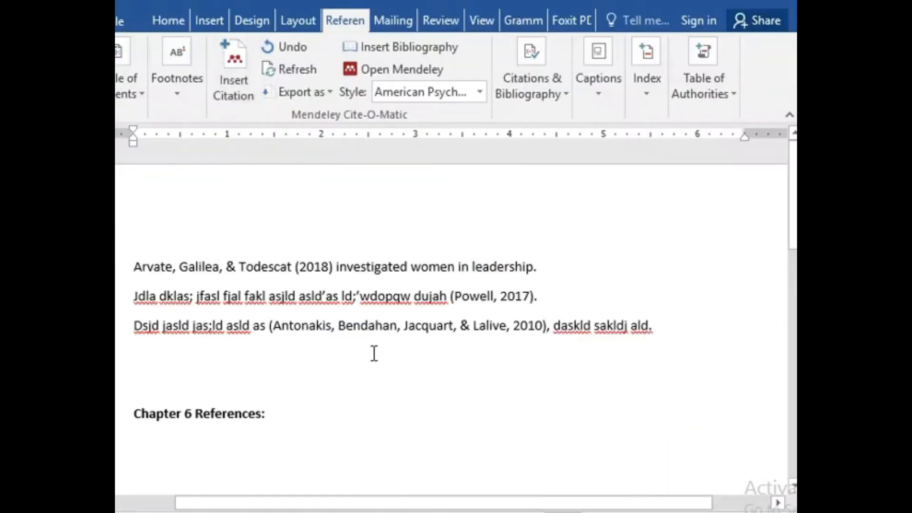
Insert the Mendeley bibliography beneath the "Chapter 6 References:" heading.
key(Up)
key(Up)
key(Down)
click(296, 329)
click(168, 437)
click(376, 47)
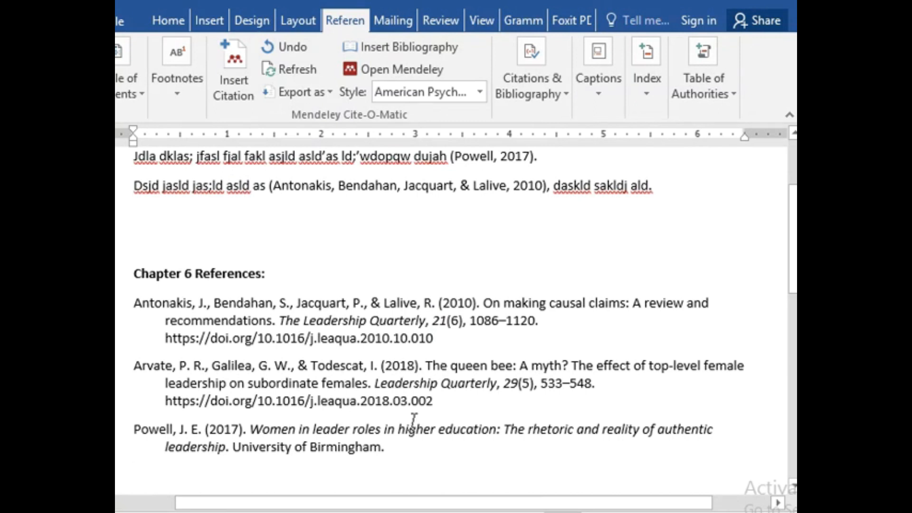
Through the full list of citation styles, apply "Cite Them Right 10th edition - Harvard" to the citations and bibliography.
click(477, 89)
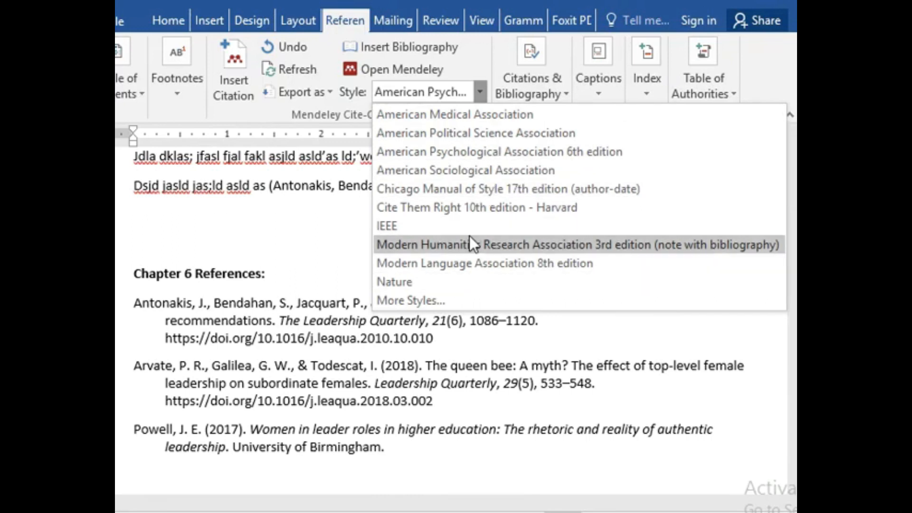
click(500, 297)
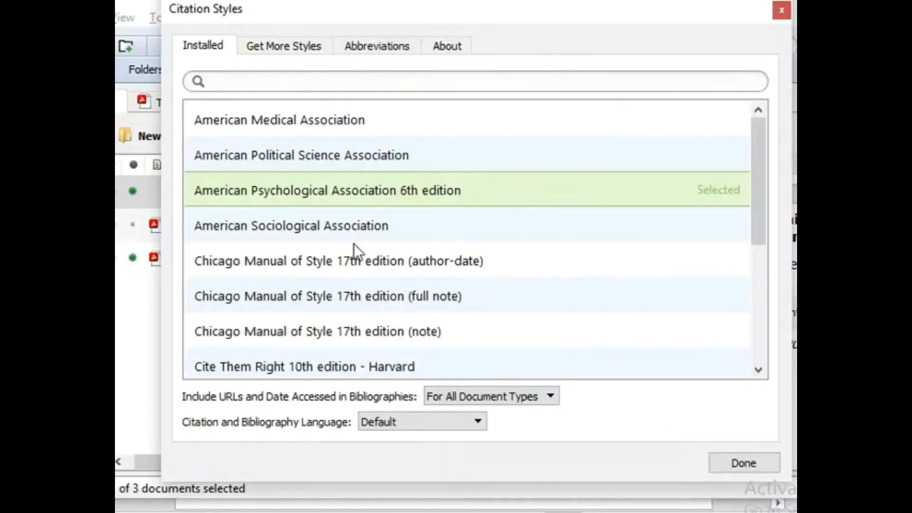
click(455, 373)
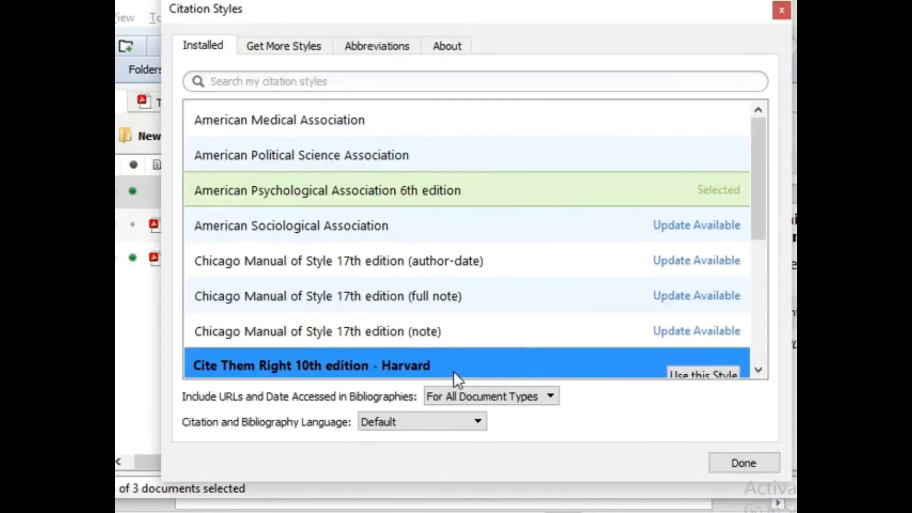
click(703, 351)
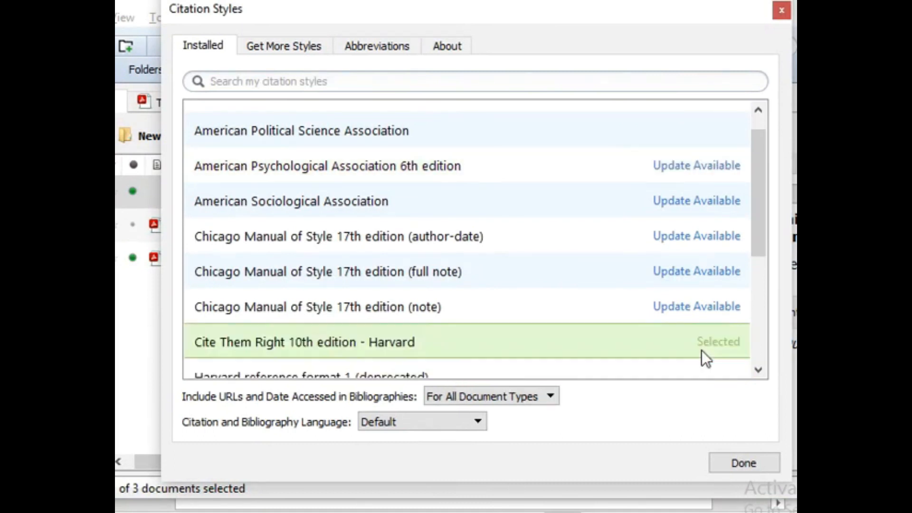
click(735, 461)
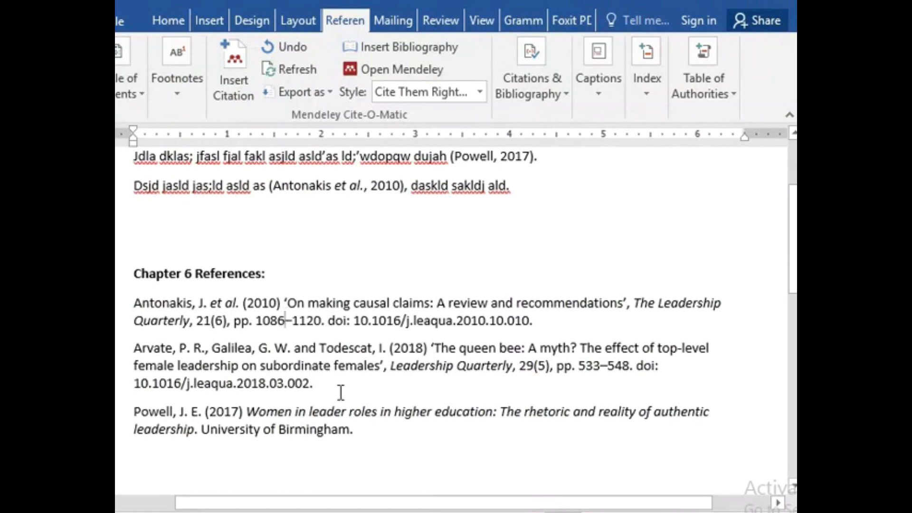
click(334, 412)
click(347, 185)
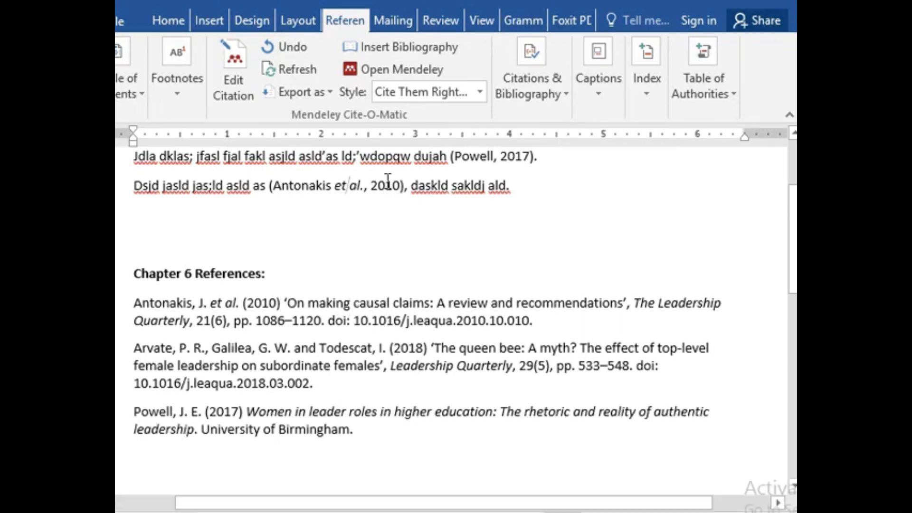
Set the citation style to "American Psychological Association 6th edition".
click(429, 88)
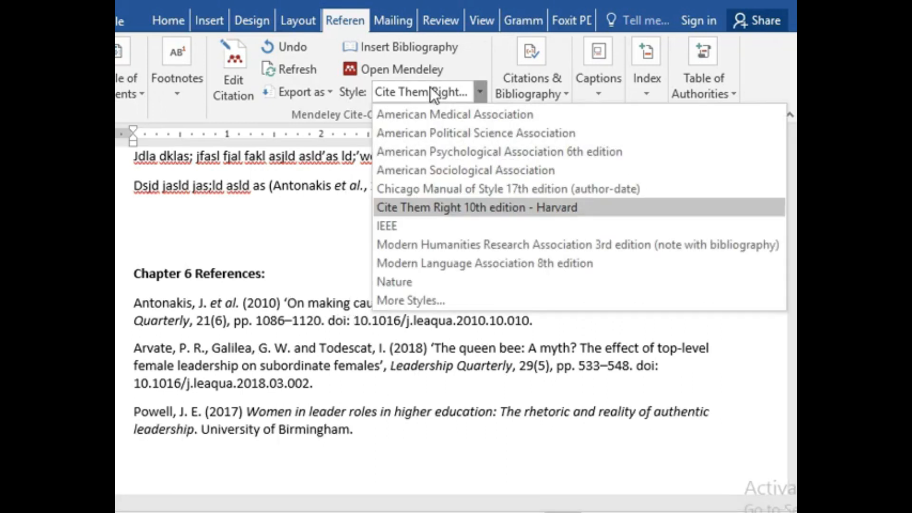
click(449, 149)
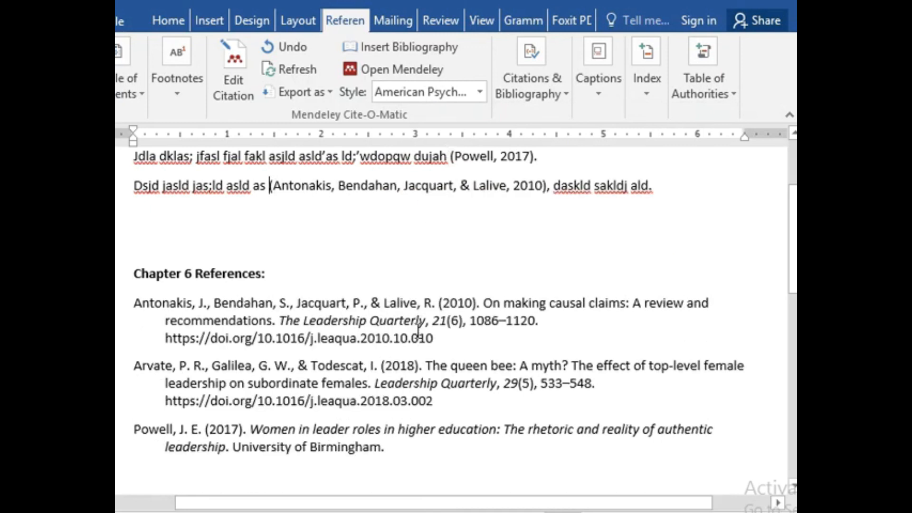
click(317, 186)
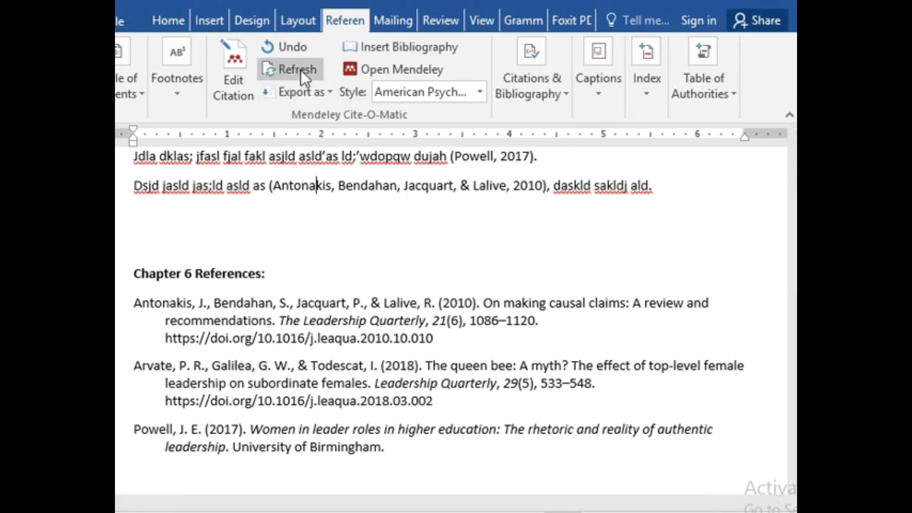
click(192, 220)
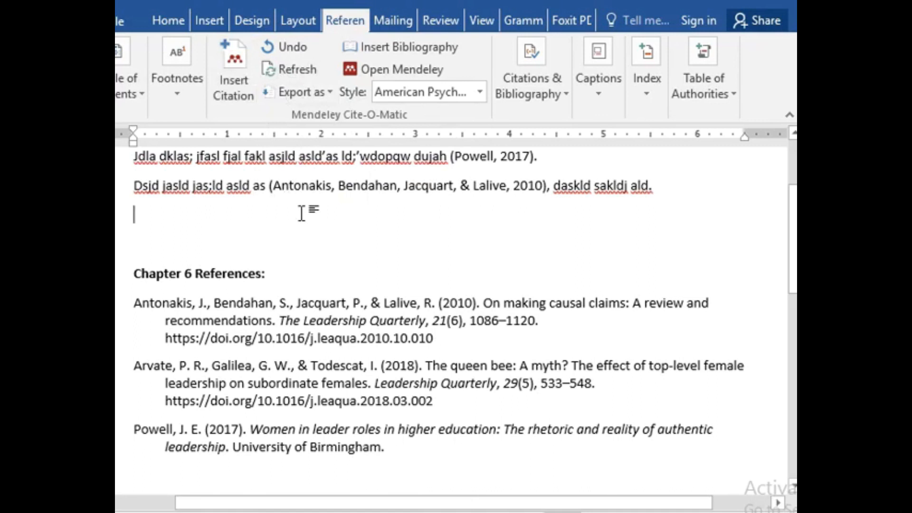
key(Up)
key(Up)
key(Up)
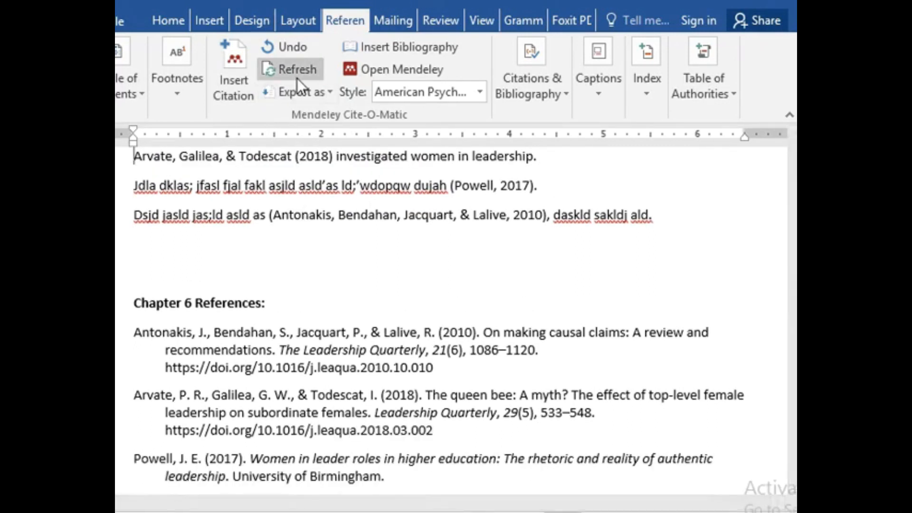
click(143, 512)
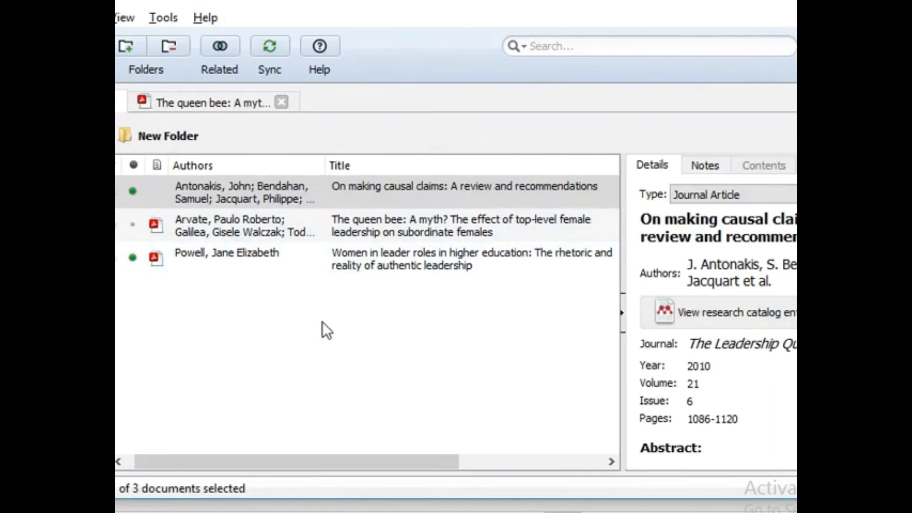
key(alt+Tab)
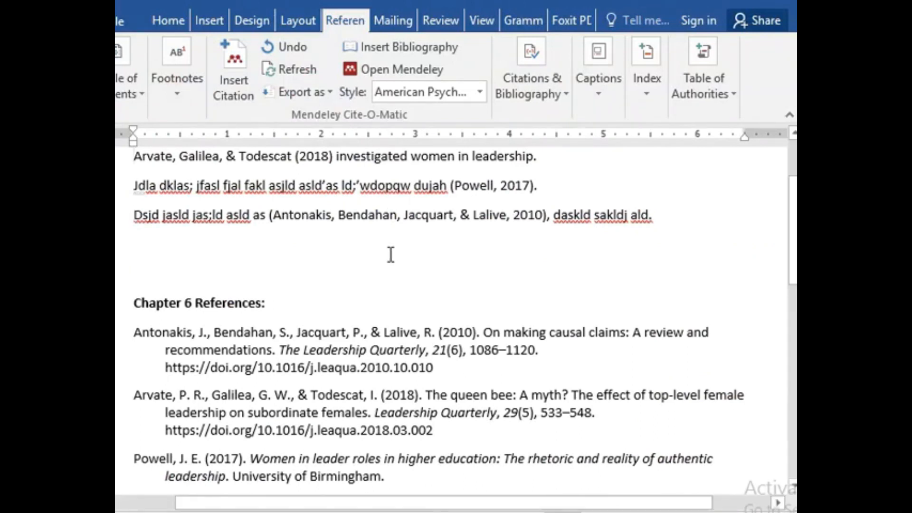
Above the references heading, enter the placeholder sentence "Dsajkl dsal aofja lfepji'few fkwe'j fwef'we ." with the cursor before its period.
key(Return)
key(Up)
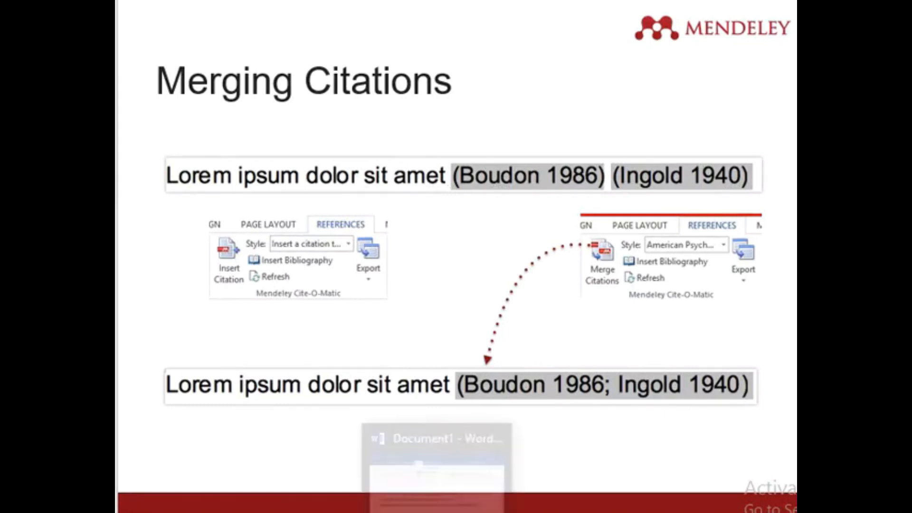
click(438, 512)
click(368, 239)
click(280, 288)
key(Return)
text(dsajkl dsal aofja lfepji'few fkwe'j fwef'we)
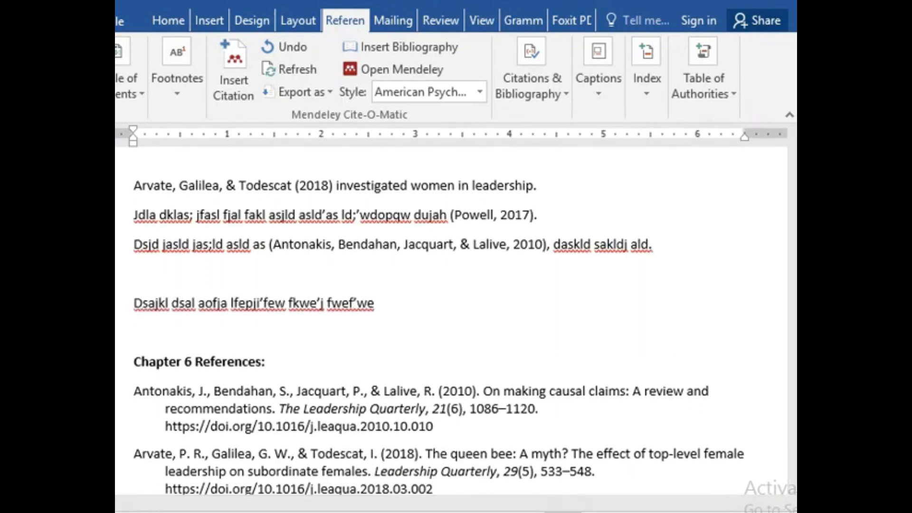
Cite "The queen bee: A myth?" and "Women in leader roles in higher education" together in one citation before the new sentence's period.
click(230, 88)
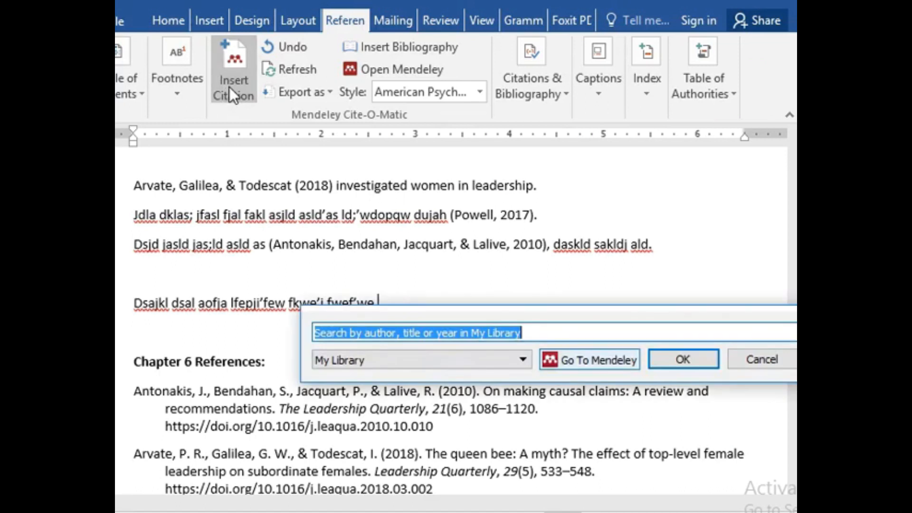
click(562, 358)
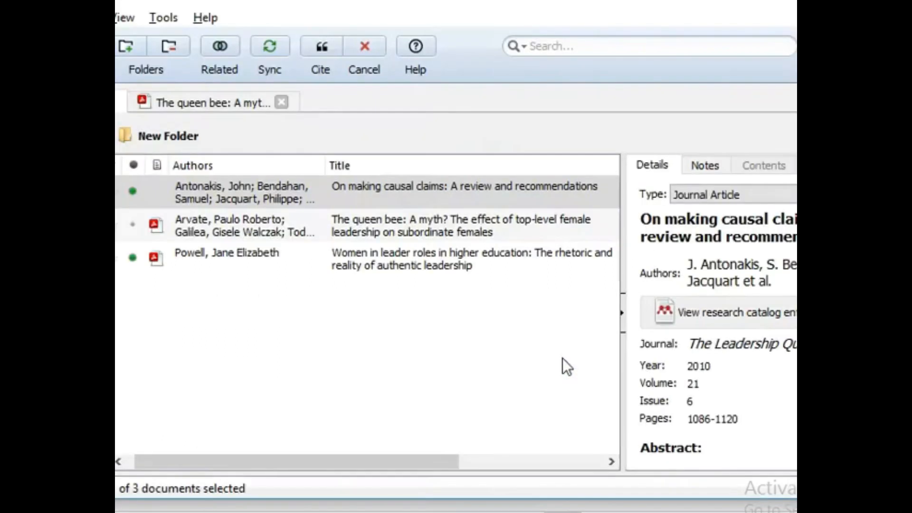
click(395, 235)
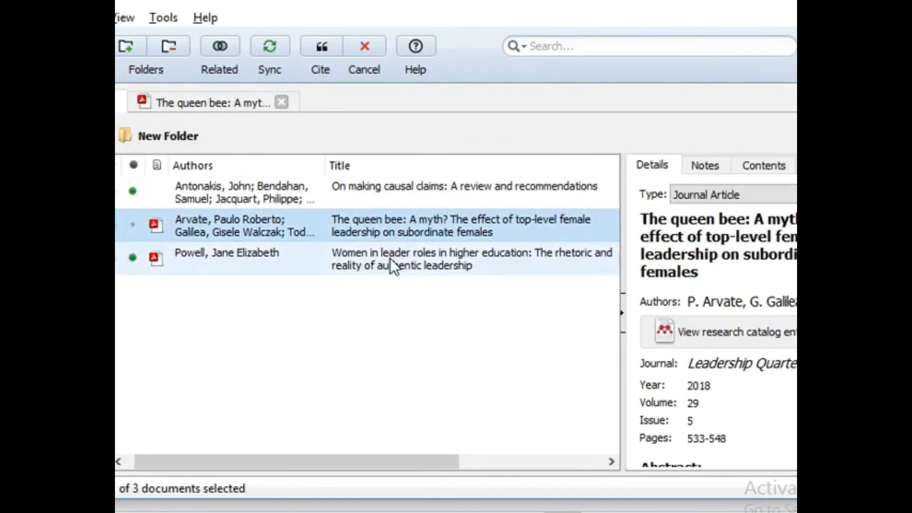
ctrl+click(389, 258)
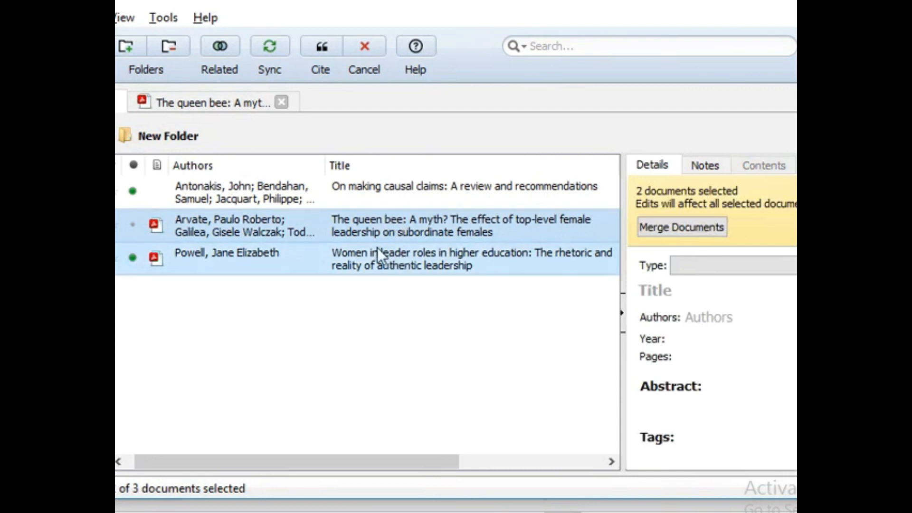
click(320, 46)
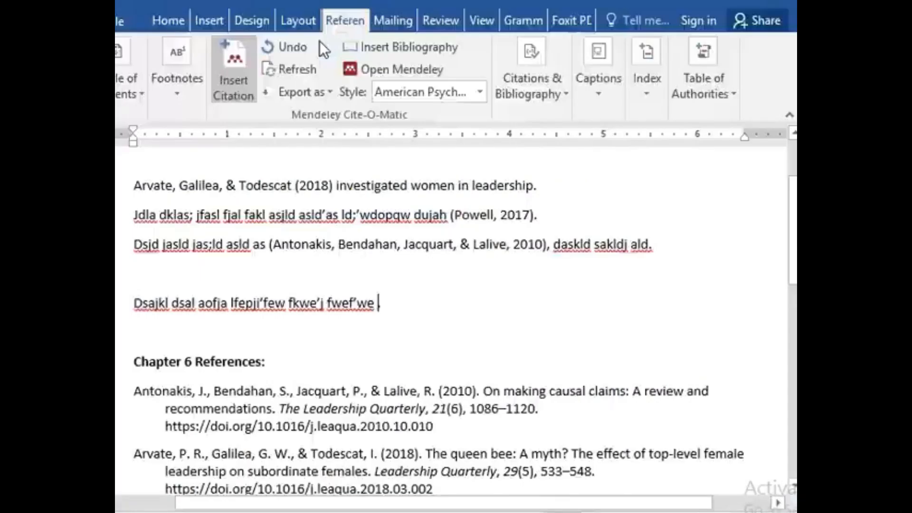
click(468, 306)
After the new sentence's period, insert a separate citation of the 2018 article "The queen bee: A myth?" from Mendeley Desktop.
click(585, 304)
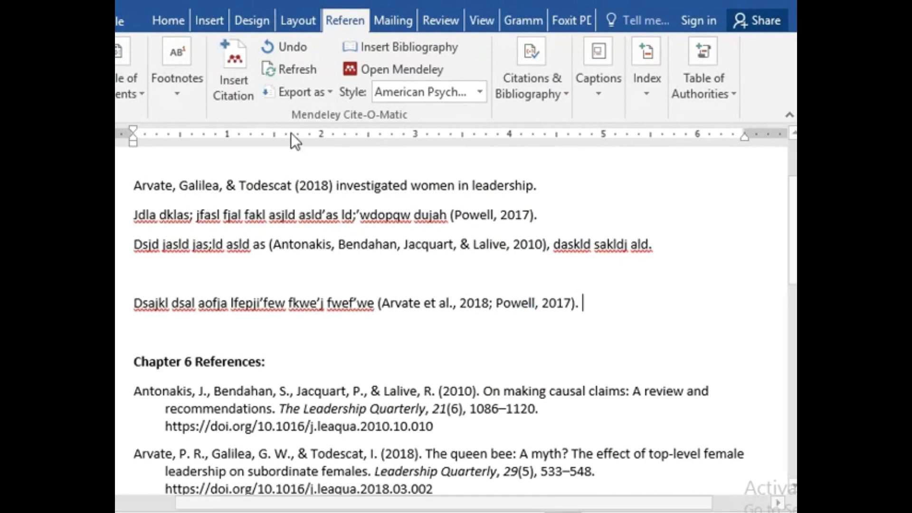
click(241, 87)
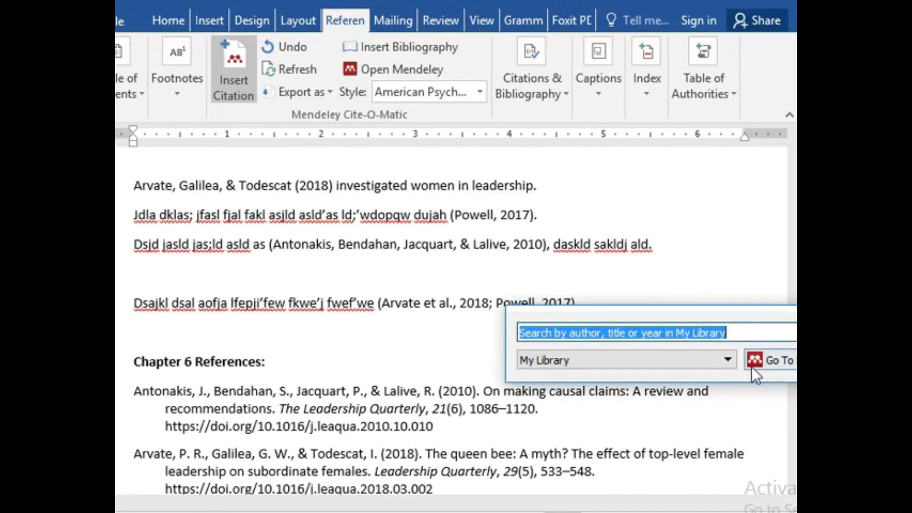
click(774, 361)
click(366, 227)
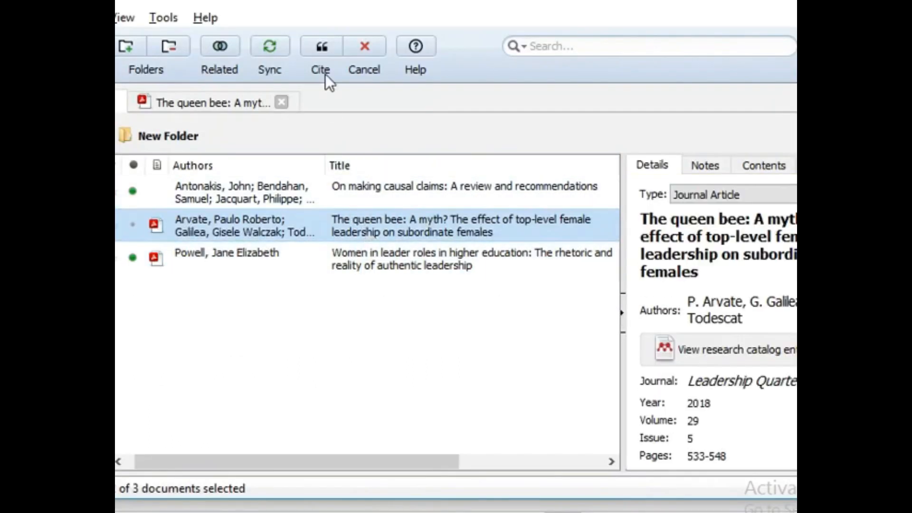
click(316, 50)
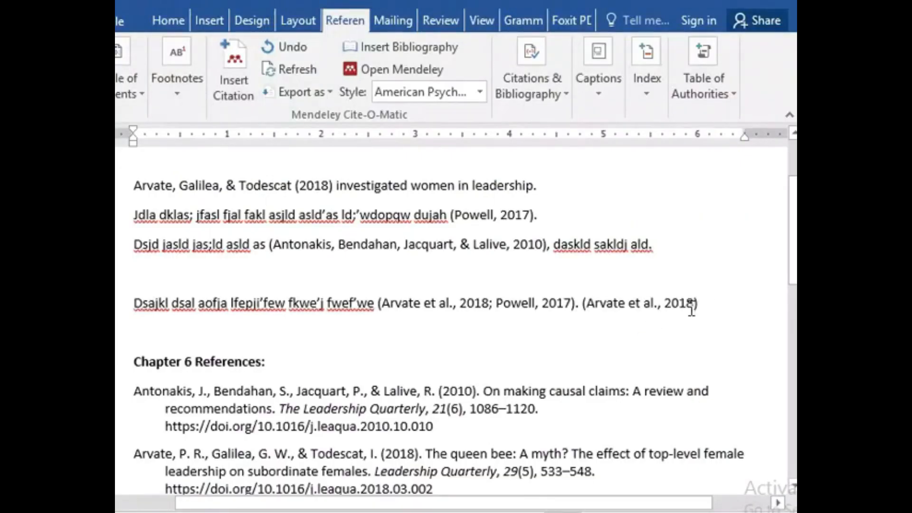
Directly after that citation, insert another one for the 2017 thesis "Women in leader roles in higher education".
click(236, 77)
click(772, 360)
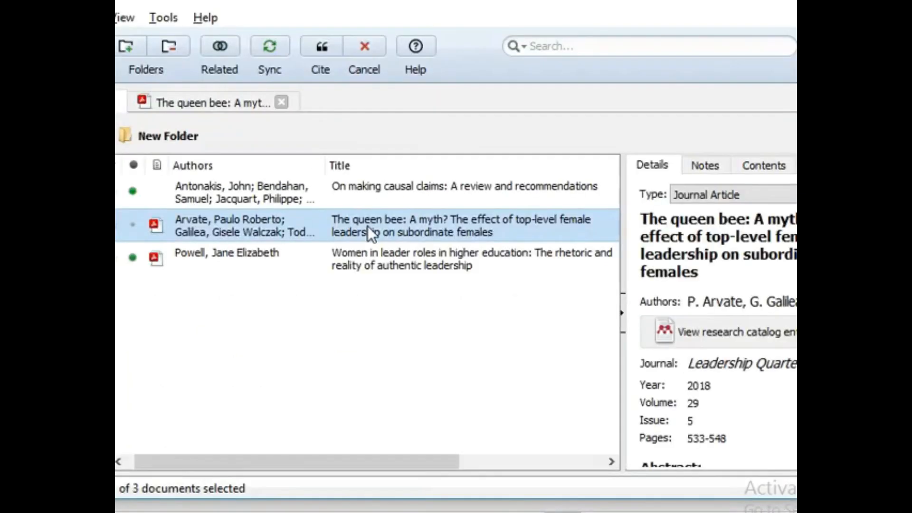
click(360, 252)
click(320, 50)
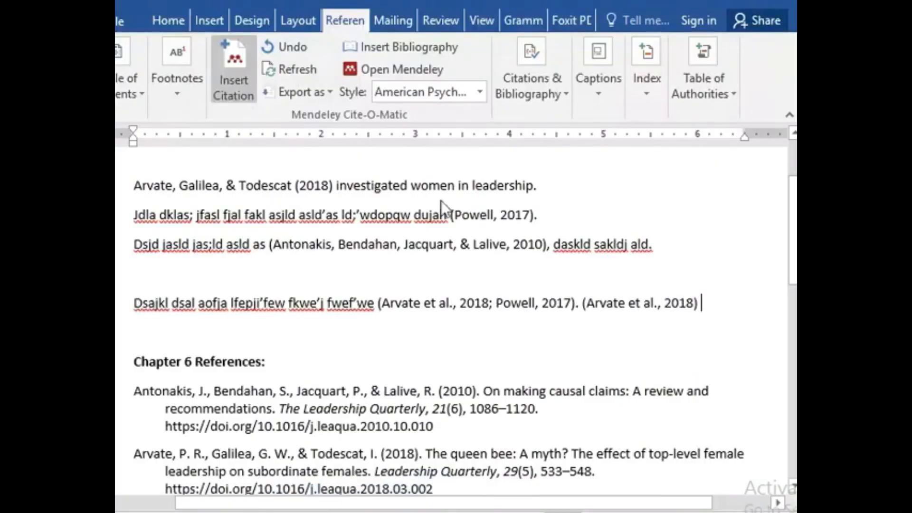
Merge the two adjacent citations after the sentence's period into a single citation.
key(shift+Left)
key(shift+Left)
key(shift+Left)
key(shift+Left)
key(shift+Left)
key(shift+Left)
key(shift+Left)
key(shift+Left)
key(shift+Left)
key(shift+Left)
key(shift+Left)
key(shift+Left)
key(shift+Left)
key(shift+Left)
key(shift+Left)
key(shift+Left)
key(shift+Left)
key(shift+Left)
key(shift+Left)
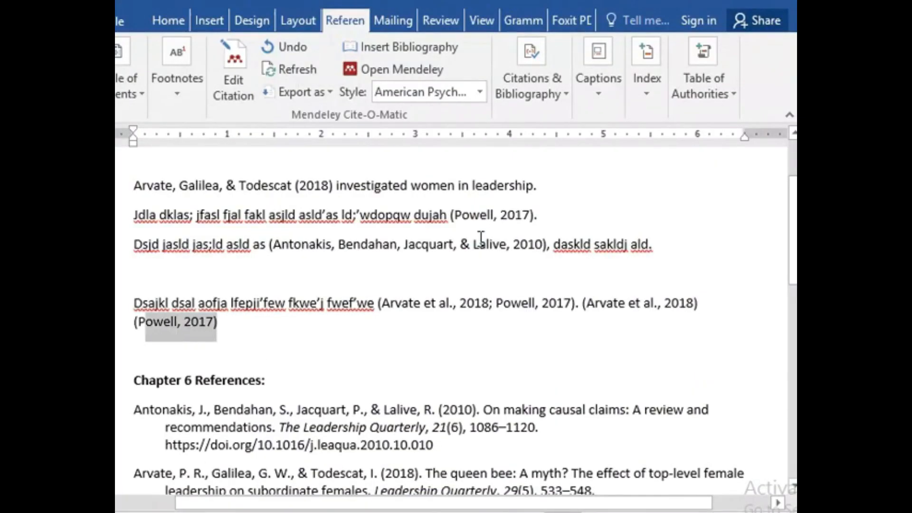
key(shift+Right)
key(shift+Right)
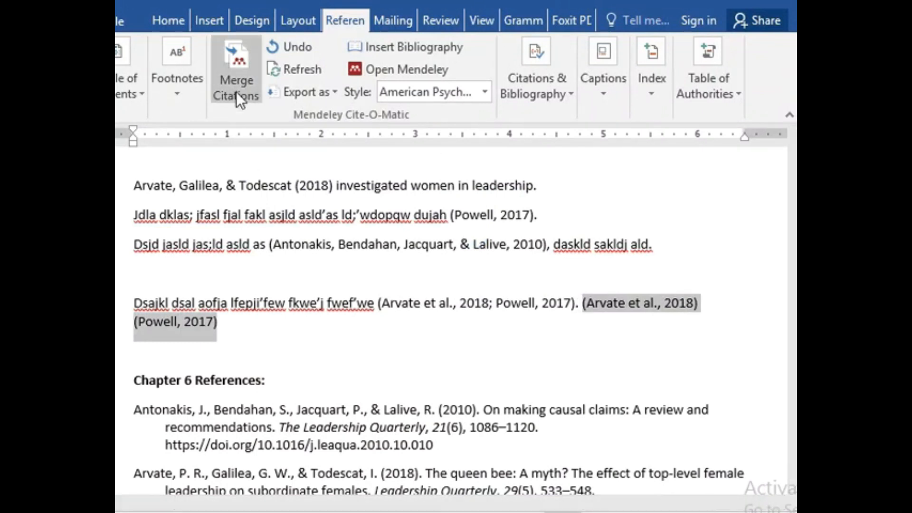
click(241, 58)
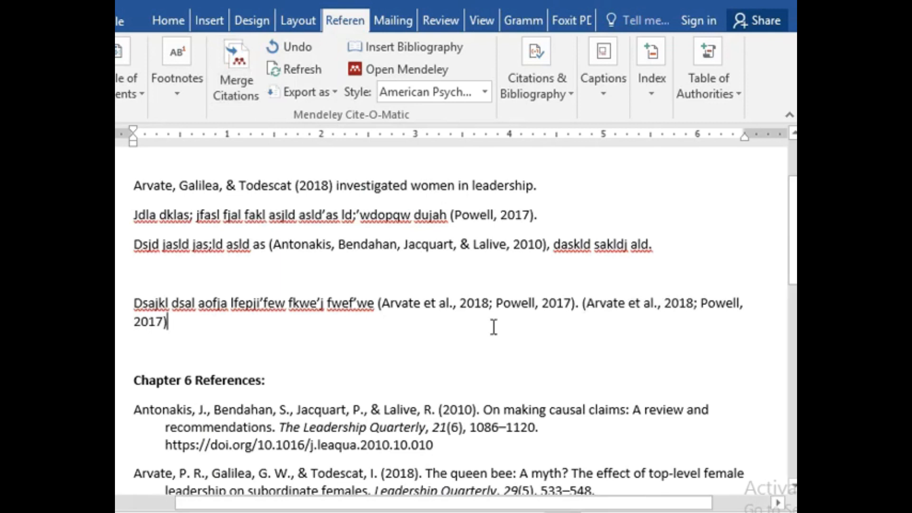
Delete the merged citation that follows the placeholder sentence's period.
click(624, 298)
click(584, 308)
key(shift+Down)
key(shift+Left)
key(Delete)
key(alt+Tab)
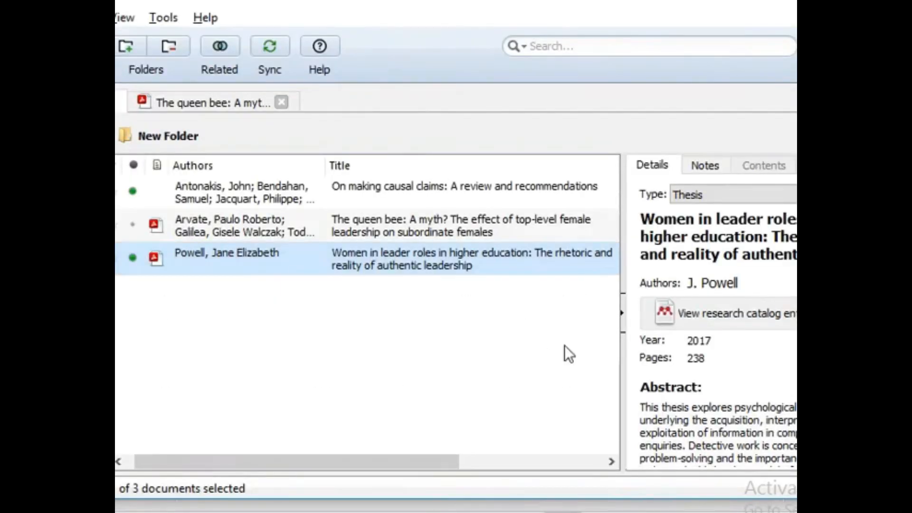
key(alt+Tab)
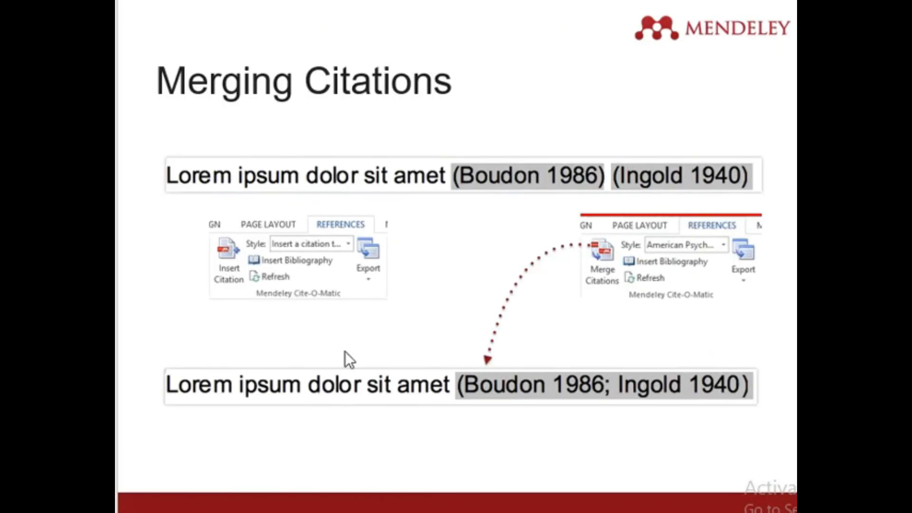
key(Left)
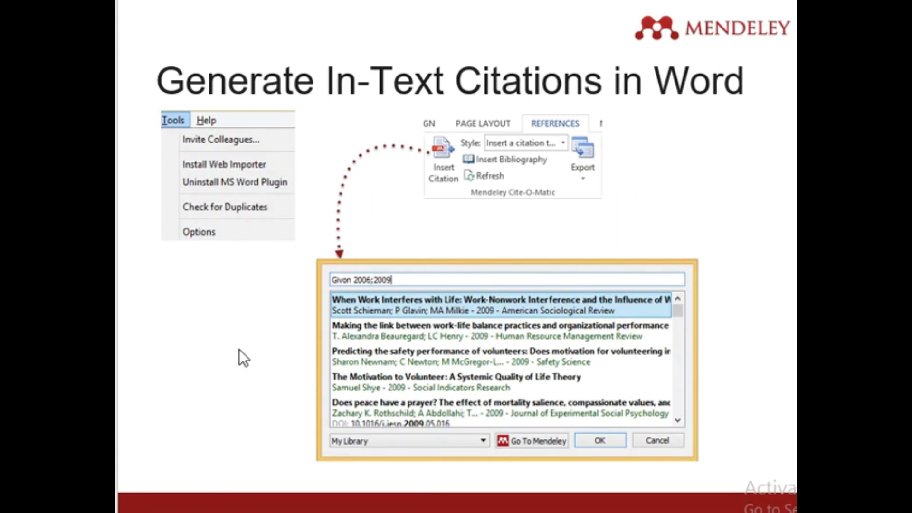
scroll(195, 318, down, 2)
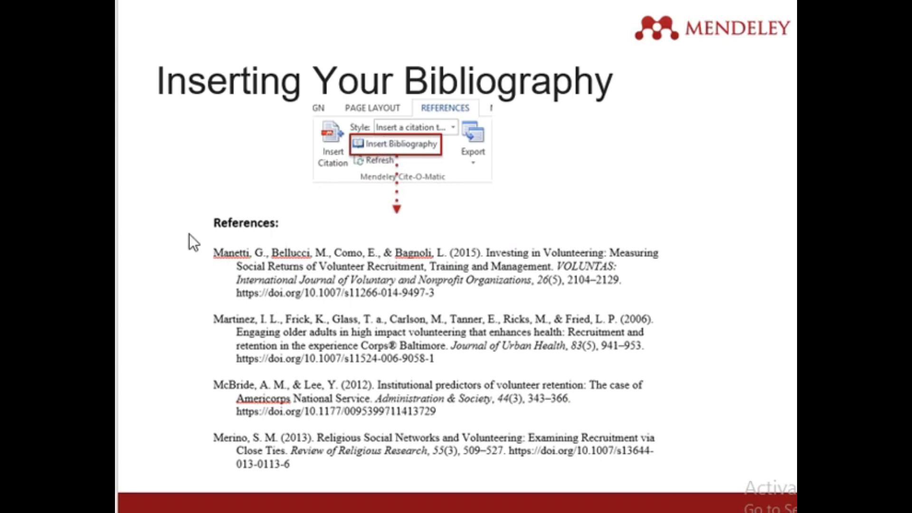
scroll(175, 205, down, 1)
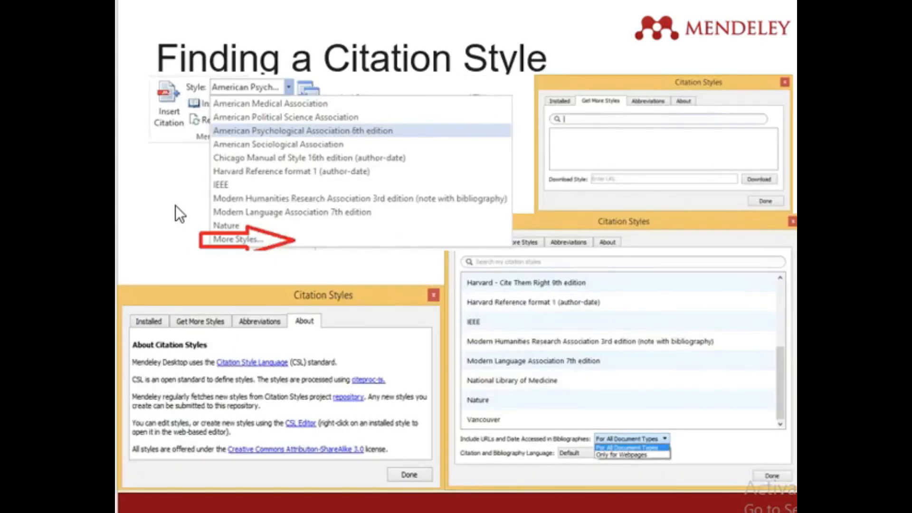
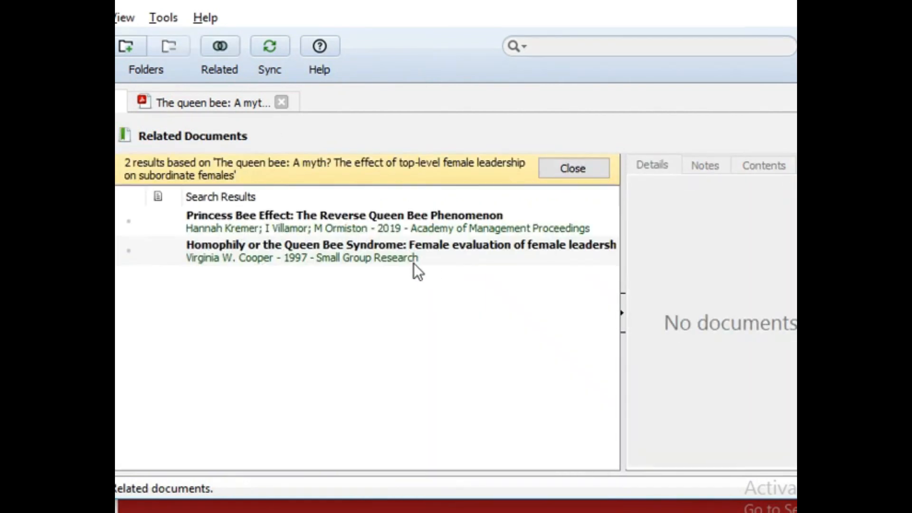
In Mendeley Desktop, view the details of both documents related to "The queen bee: A myth?" and close the related results.
click(367, 229)
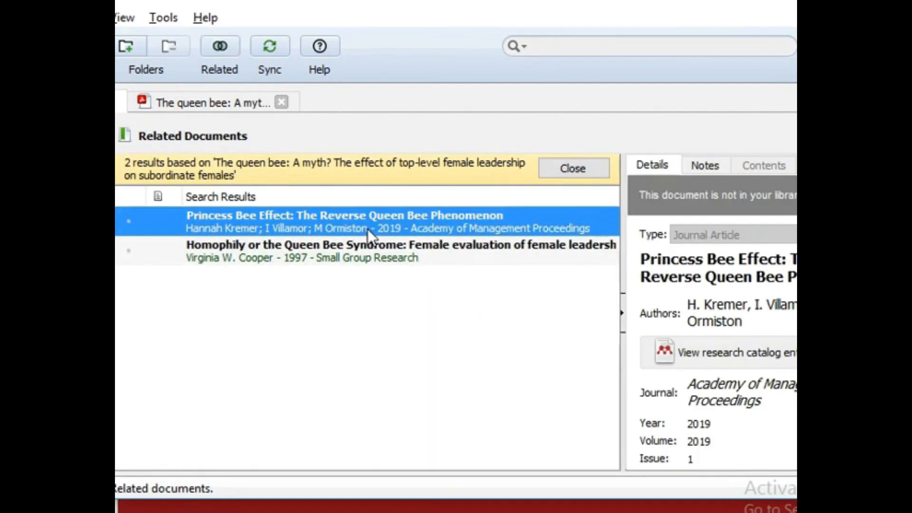
click(368, 258)
click(349, 224)
click(348, 248)
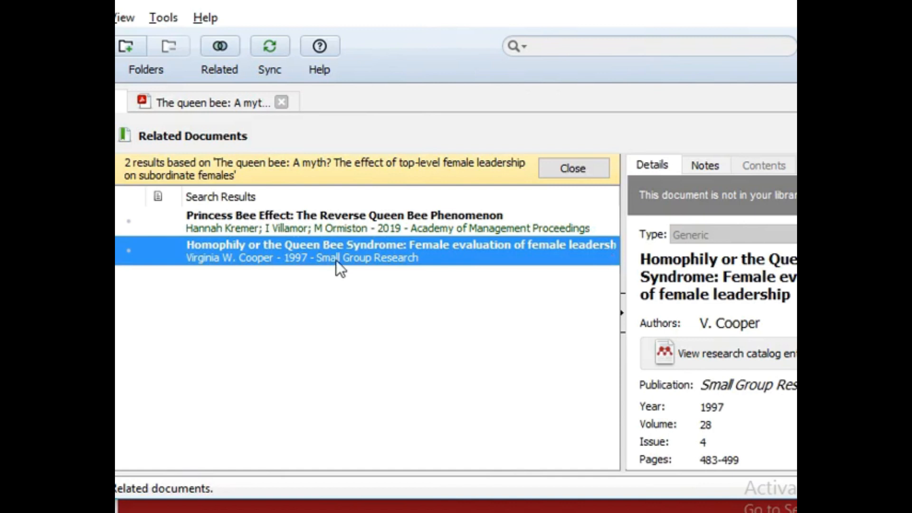
click(585, 166)
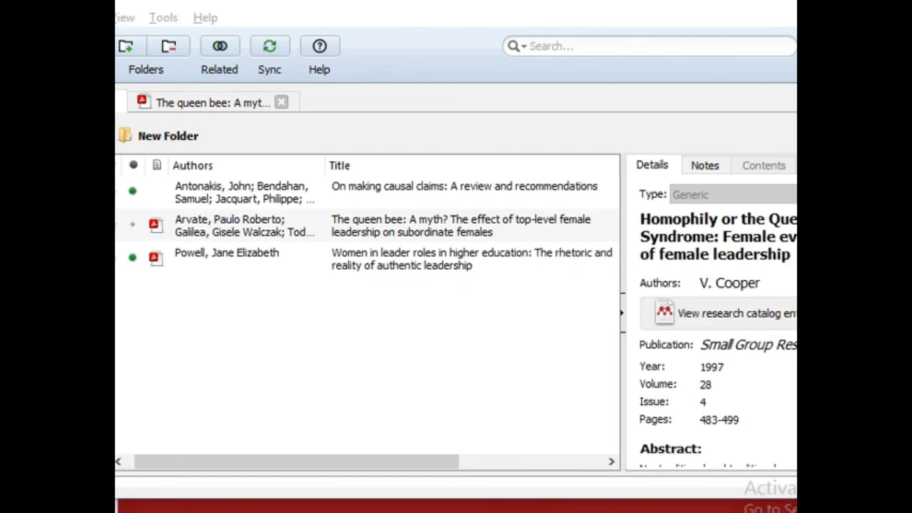
Switch to the Word question table and read through question 40 on the main components of a research document, including its answer.
key(alt+Tab)
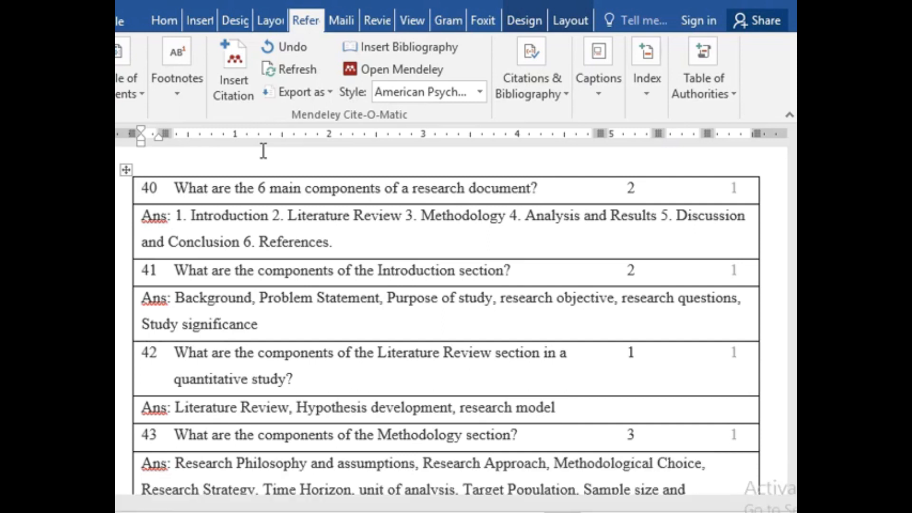
key(Right)
key(Right)
key(Right)
key(ctrl+Right)
key(ctrl+Right)
key(ctrl+Right)
key(ctrl+Right)
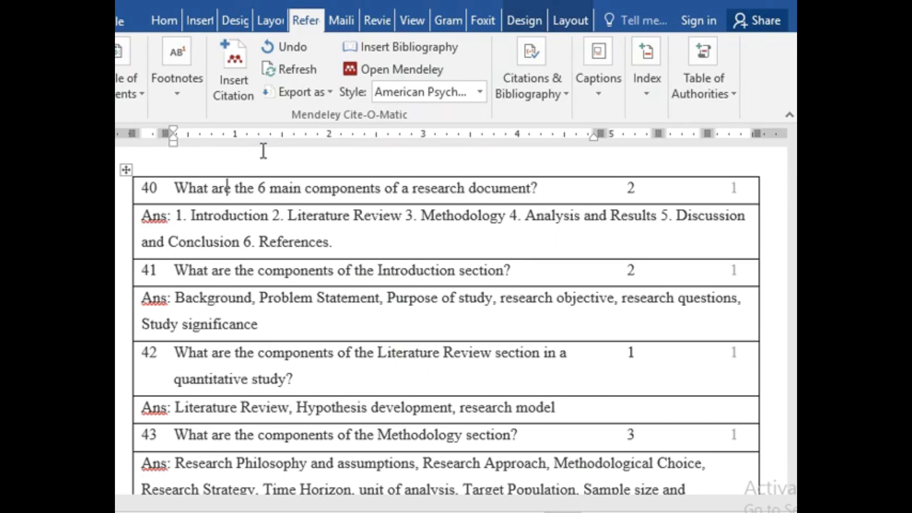
key(ctrl+Right)
key(ctrl+Right)
key(ctrl+Right)
key(Down)
key(Home)
key(Up)
key(Down)
key(ctrl+Right)
key(ctrl+Right)
key(ctrl+Right)
key(ctrl+Left)
key(ctrl+Right)
key(ctrl+Right)
key(ctrl+Right)
key(ctrl+Right)
key(ctrl+Right)
key(ctrl+Right)
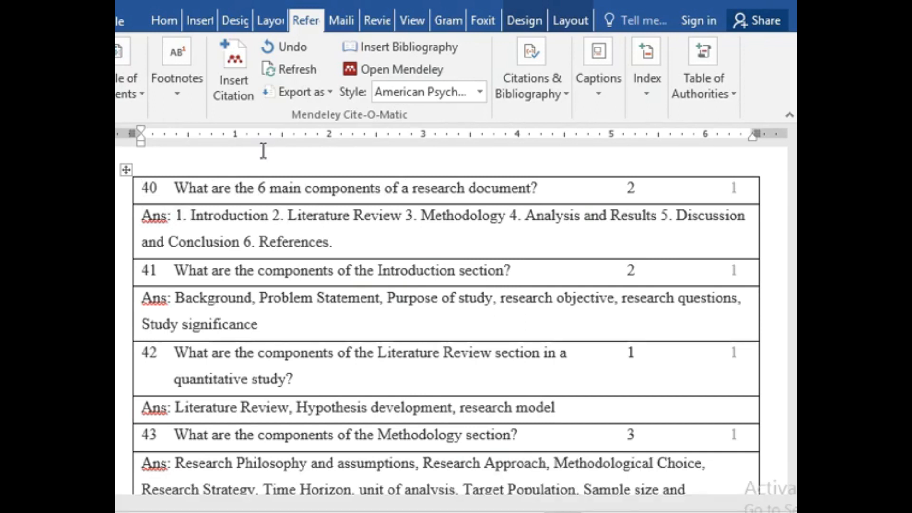
key(ctrl+Right)
key(ctrl+Right)
key(ctrl+Right)
key(ctrl+Right)
key(ctrl+Right)
key(ctrl+Right)
key(ctrl+Right)
key(ctrl+Right)
key(ctrl+Right)
key(ctrl+Right)
key(ctrl+Right)
key(ctrl+Right)
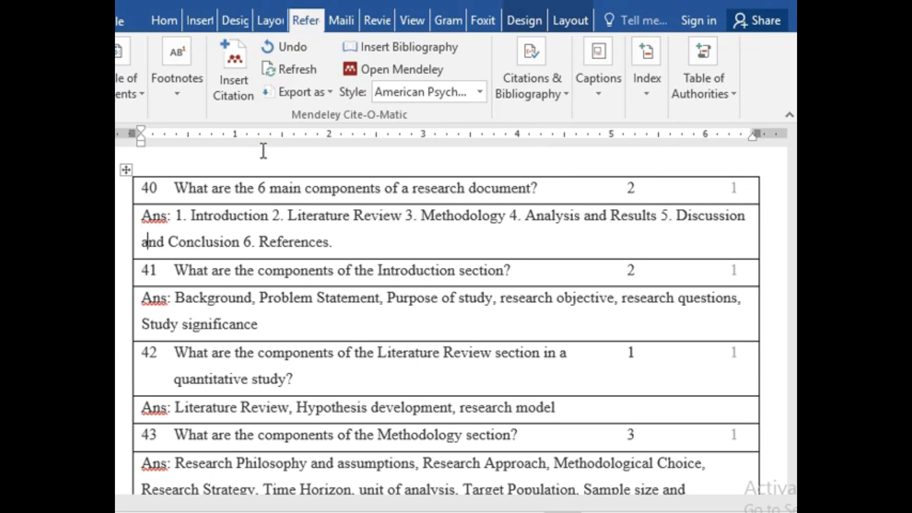
key(ctrl+Right)
key(ctrl+Right)
key(ctrl+Right)
key(ctrl+Right)
key(ctrl+Right)
key(Up)
key(ctrl+Right)
key(ctrl+Right)
key(ctrl+Right)
key(ctrl+Right)
key(ctrl+Right)
key(ctrl+Right)
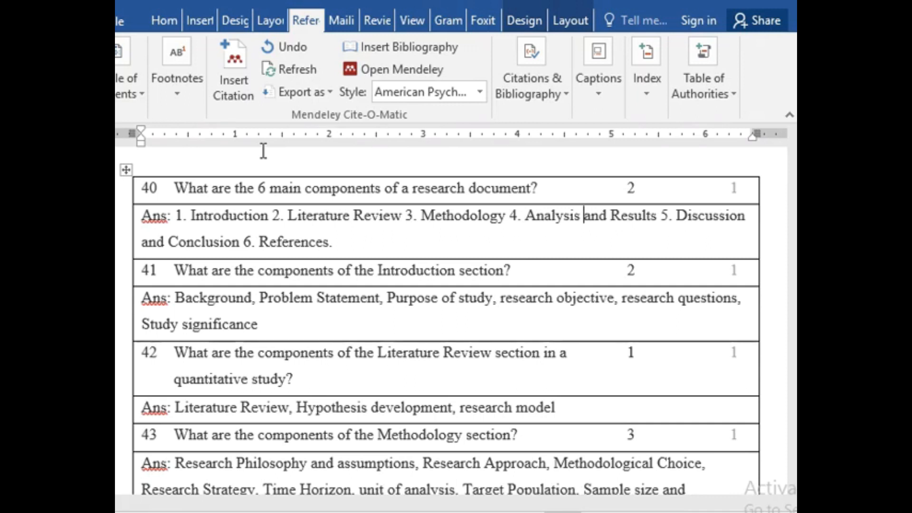
key(ctrl+Right)
key(ctrl+Right)
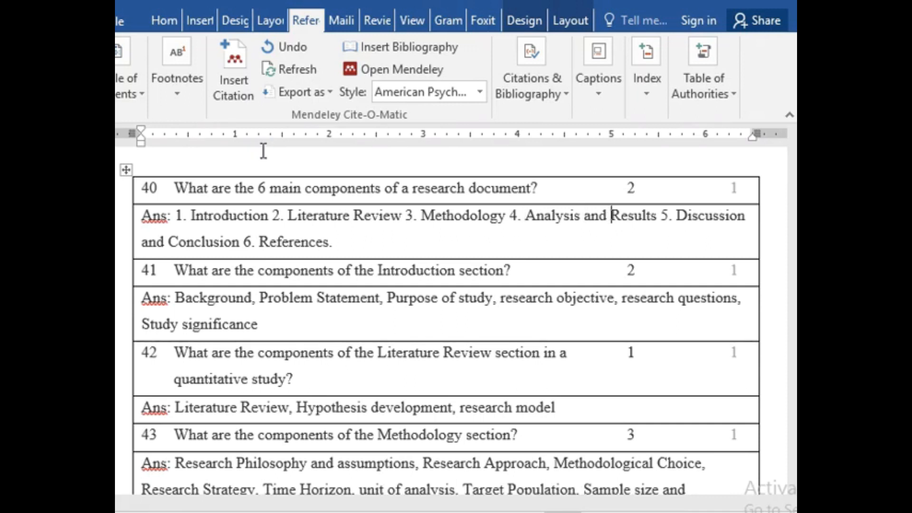
key(ctrl+Right)
key(ctrl+Right)
key(Down)
key(Up)
key(Down)
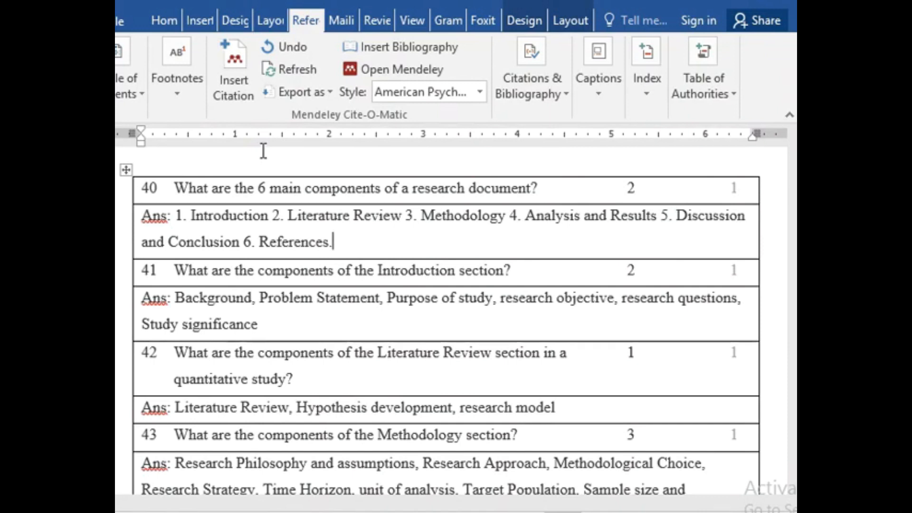
key(Down)
key(ctrl+Up)
key(ctrl+Up)
key(ctrl+Up)
key(Right)
key(Left)
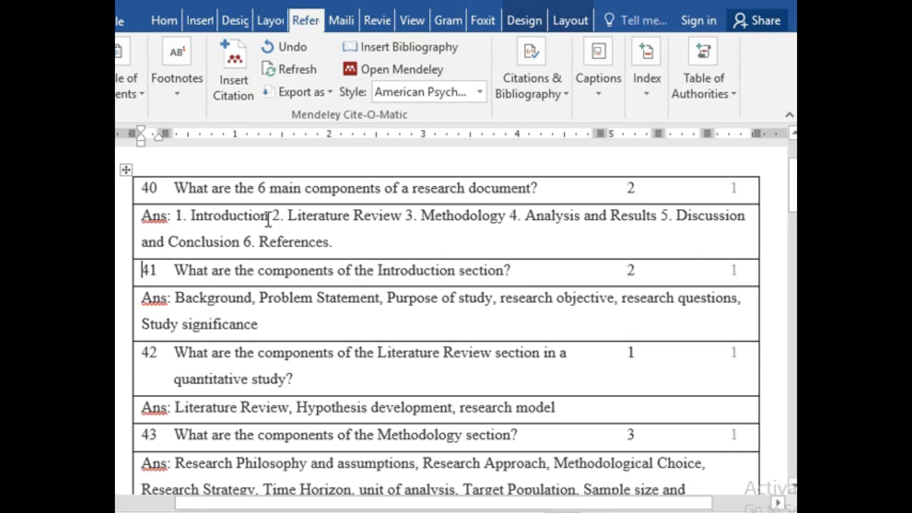
Read through the answer to question 41 on the components of the Introduction section.
click(177, 298)
key(ctrl+Right)
key(ctrl+Right)
key(ctrl+Right)
key(ctrl+Right)
key(ctrl+Right)
key(ctrl+Right)
key(ctrl+Right)
key(ctrl+Right)
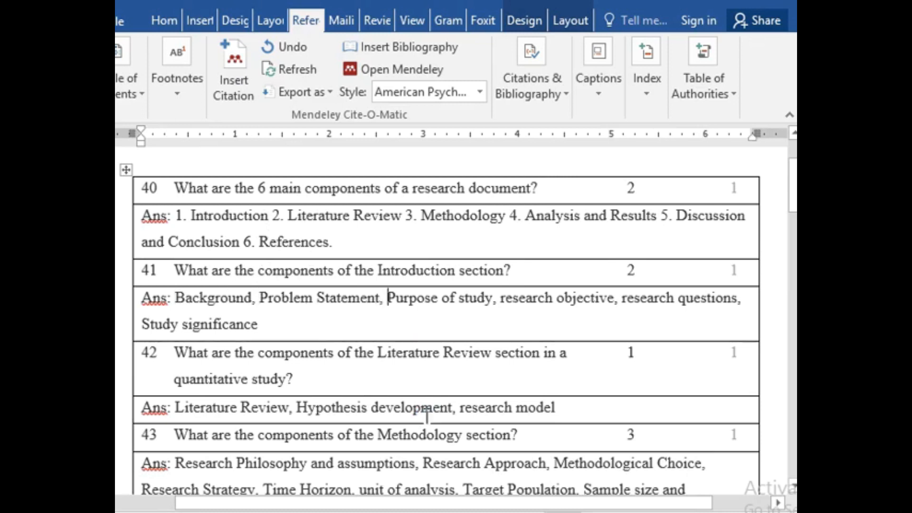
key(ctrl+Right)
key(ctrl+Right)
key(ctrl+Right)
key(ctrl+Right)
key(ctrl+Right)
key(ctrl+Right)
key(Left)
key(Down)
Review the answer to question 42 on the Literature Review section and skim the table on to question 45's answer.
key(Home)
key(Down)
key(Down)
key(Down)
key(Down)
key(Down)
key(Down)
key(Down)
key(Up)
key(Up)
key(Up)
key(Up)
key(Up)
key(Up)
key(Up)
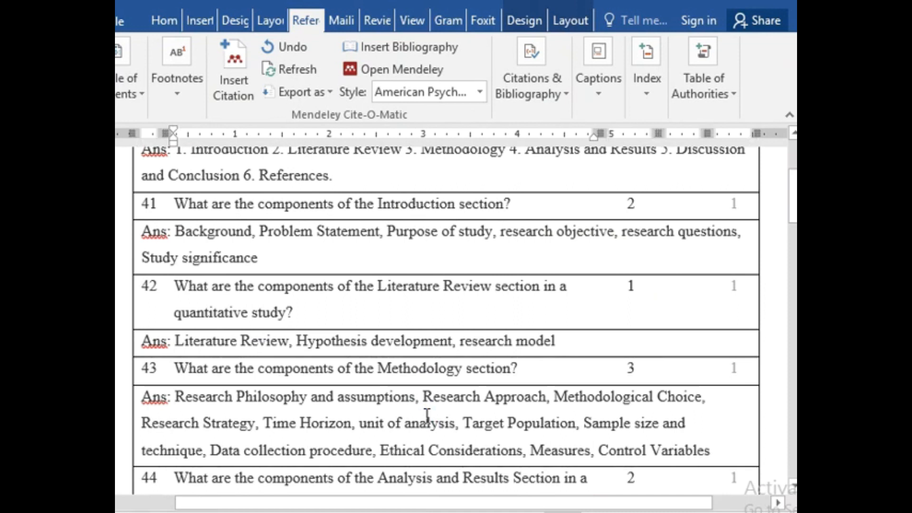
key(ctrl+Right)
key(ctrl+Right)
key(ctrl+Right)
key(Down)
key(Down)
key(Home)
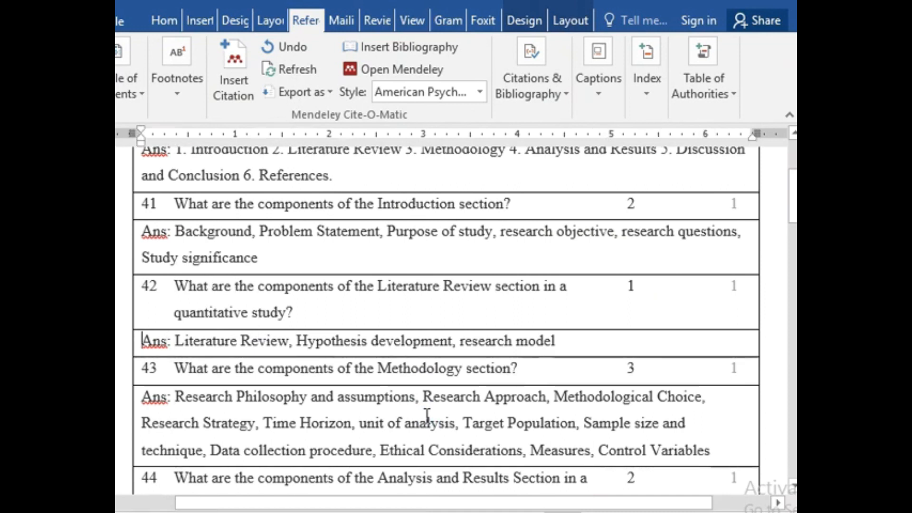
key(Down)
key(Down)
key(Down)
key(Down)
key(Down)
key(Down)
key(Down)
key(Down)
key(Down)
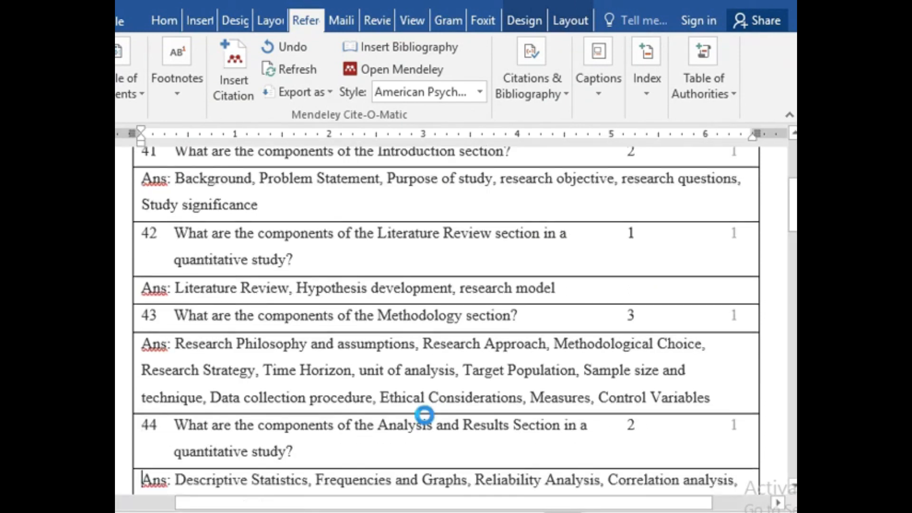
key(Down)
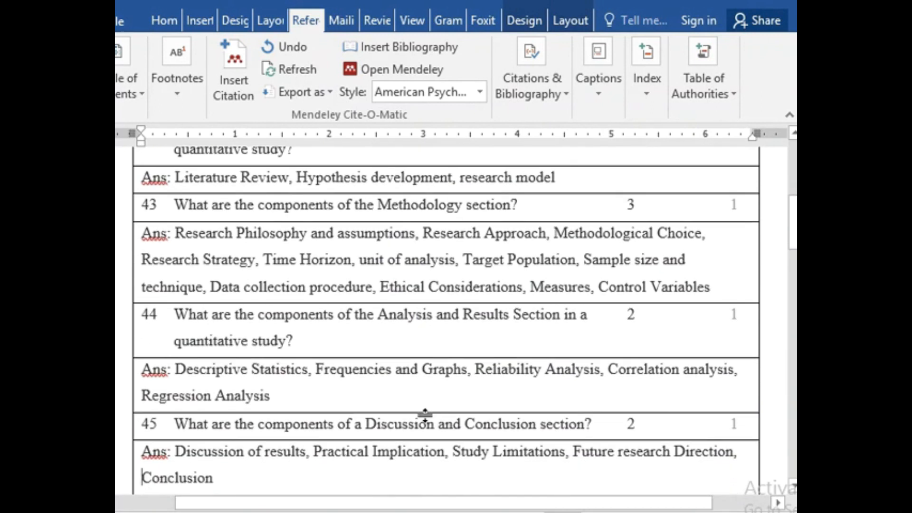
Examine question 43's answer on the Methodology components, and go through the answers to questions 44 and 45 to the table's end.
click(174, 204)
drag(176, 233, 715, 288)
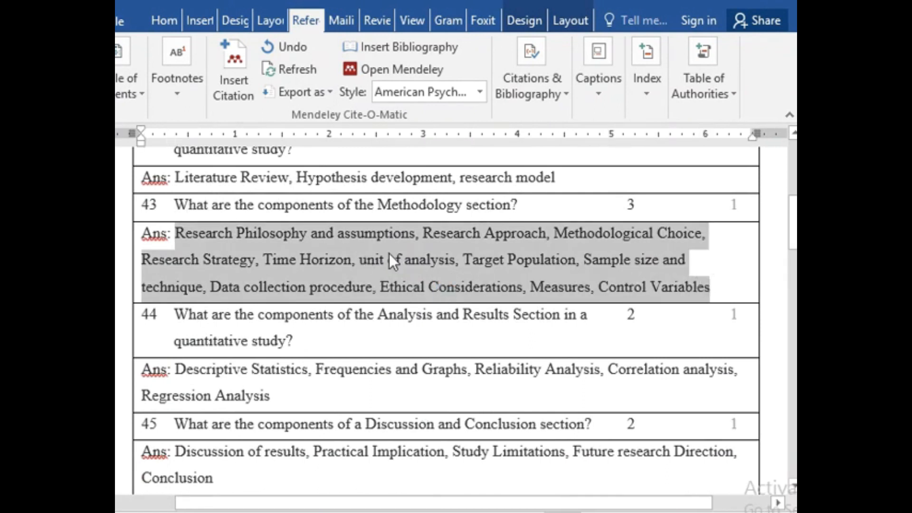
click(273, 287)
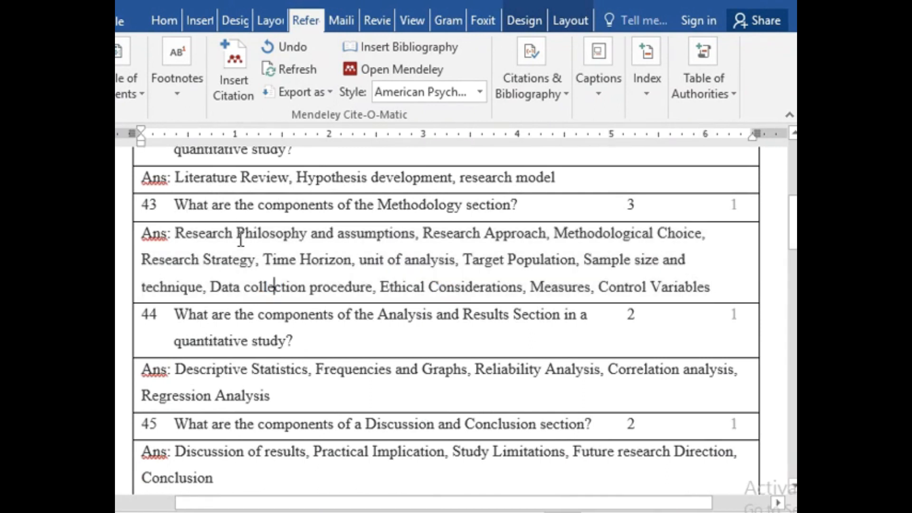
key(Home)
key(Down)
key(Down)
key(Down)
key(Down)
key(Down)
key(Down)
key(Down)
key(Down)
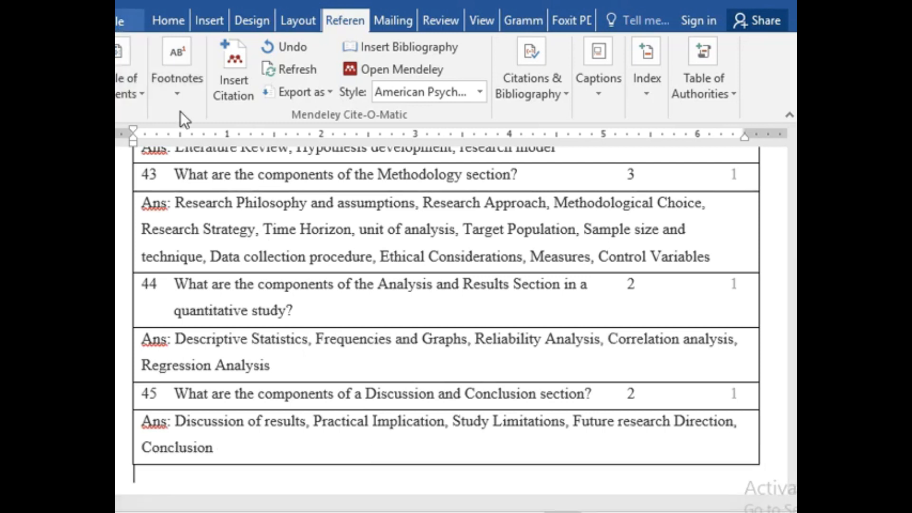
Copy the whole answer to question 40, which lists the six main components of a research document.
click(325, 240)
scroll(325, 245, up, 5)
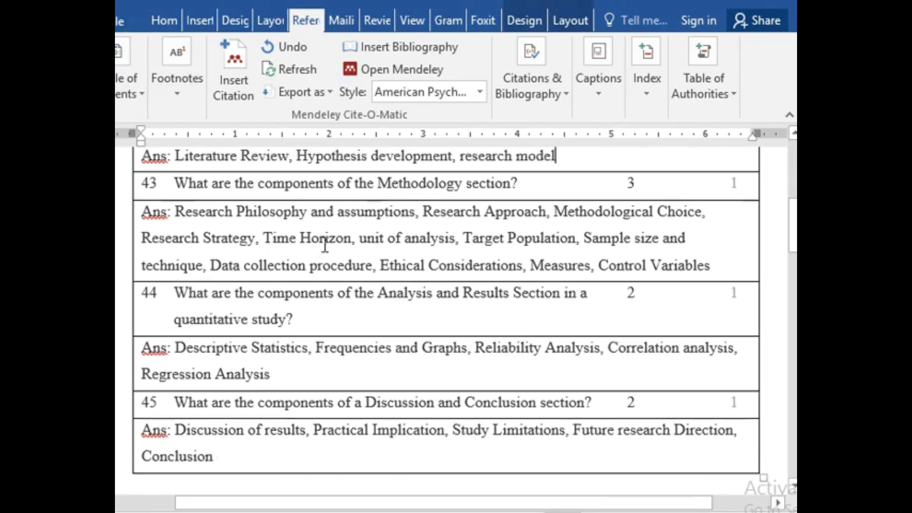
key(Down)
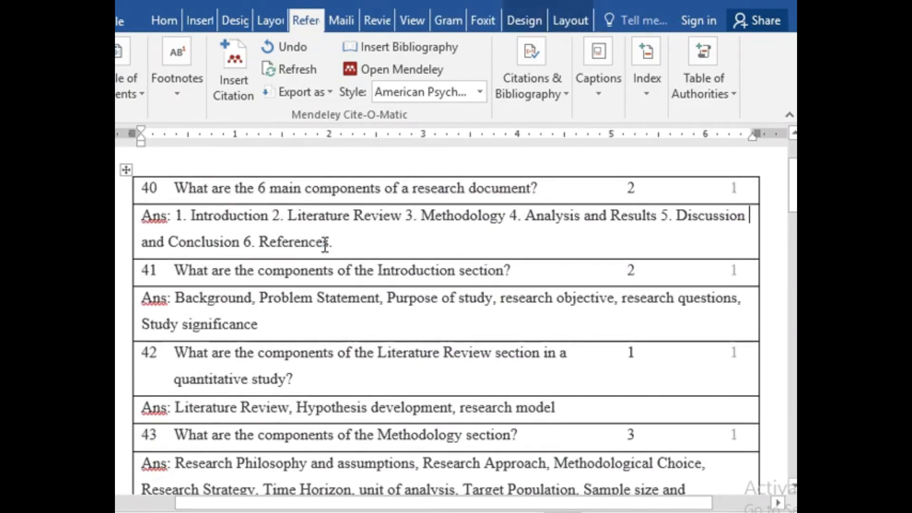
key(ctrl+Up)
key(Right)
key(Right)
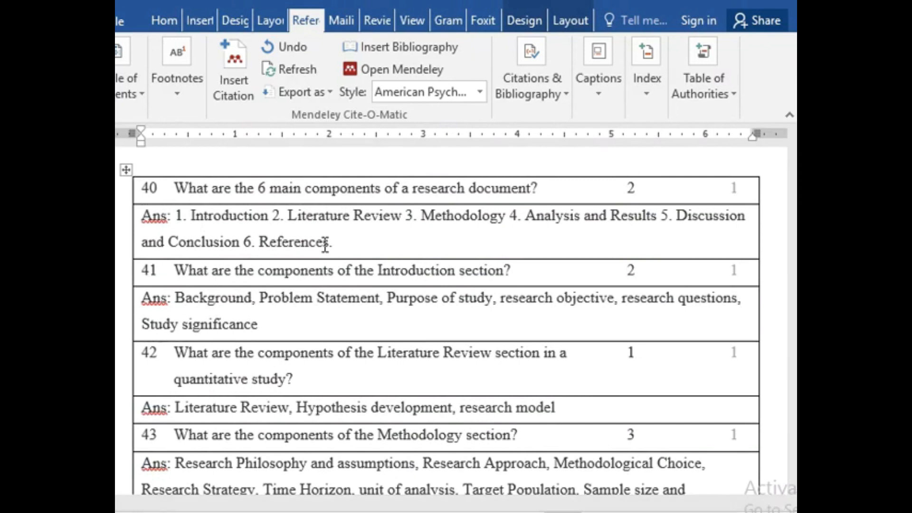
key(ctrl+shift+Down)
key(shift+Left)
key(ctrl+c)
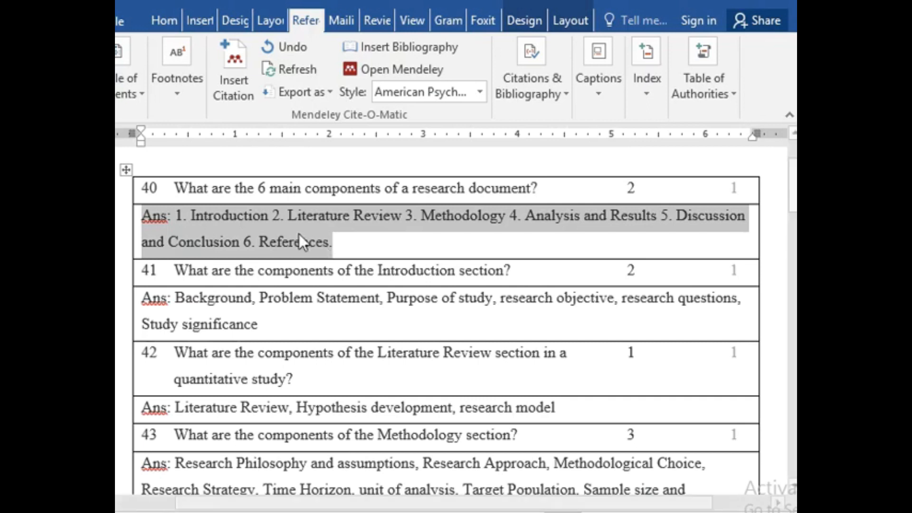
right_click(280, 228)
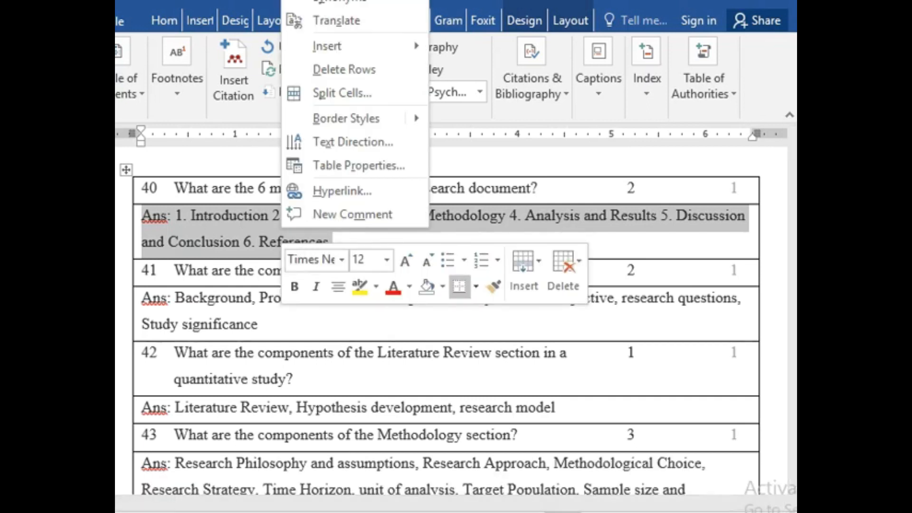
key(Escape)
Create a new blank Word document and enlarge its window to fill the screen.
click(121, 22)
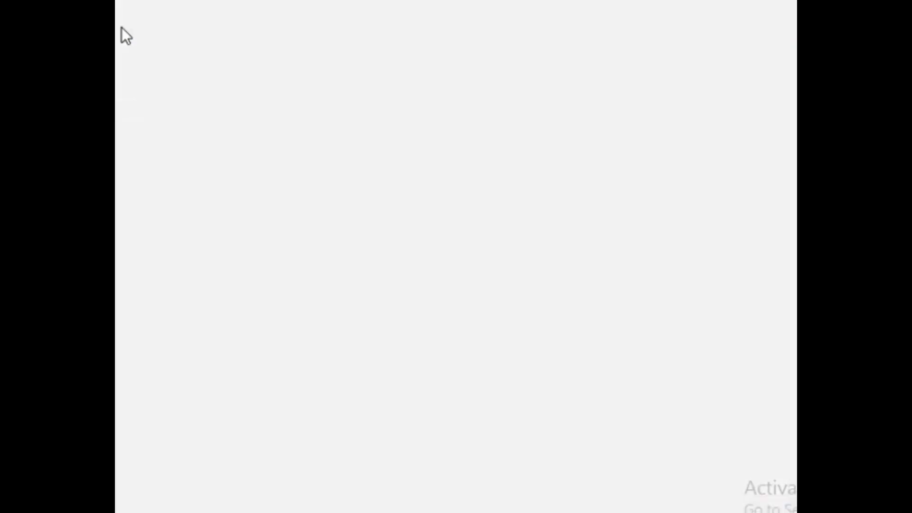
click(141, 113)
click(357, 335)
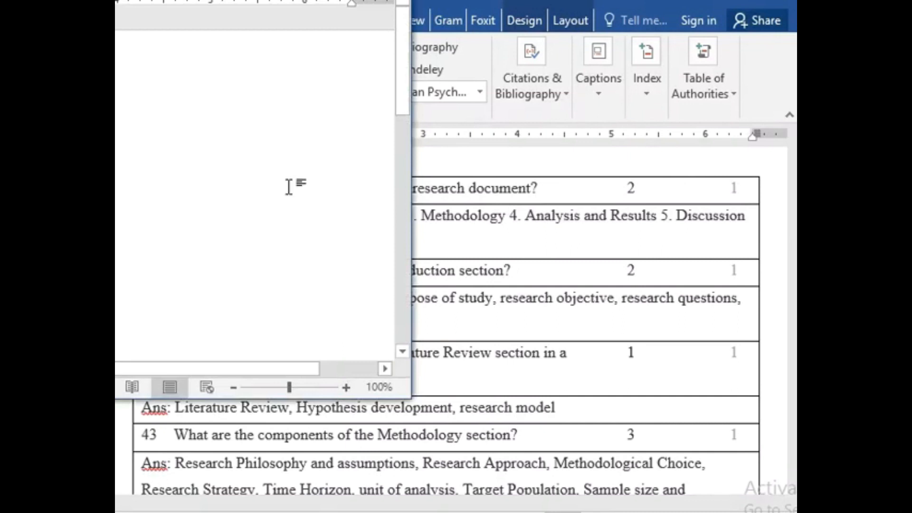
drag(115, 1, 309, 1)
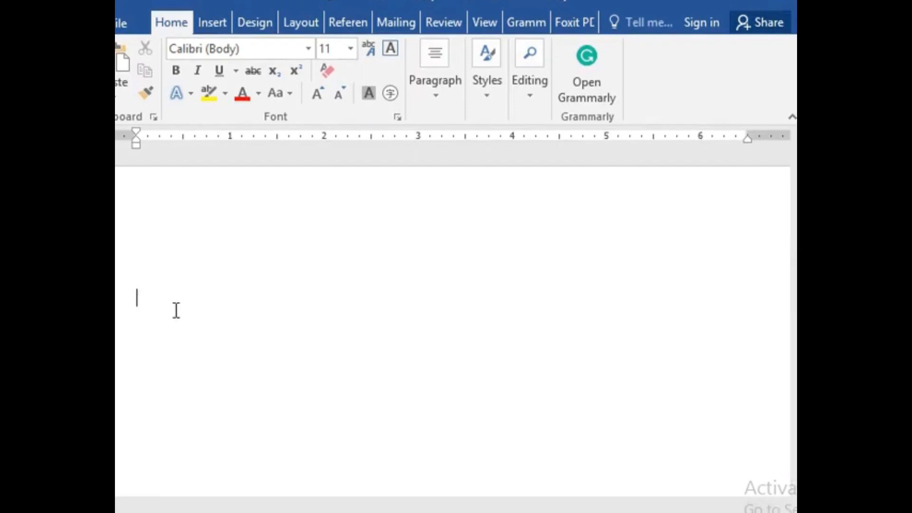
Paste the copied answer into the blank document and remove the leading "Ans:" label.
key(ctrl+v)
drag(137, 300, 177, 311)
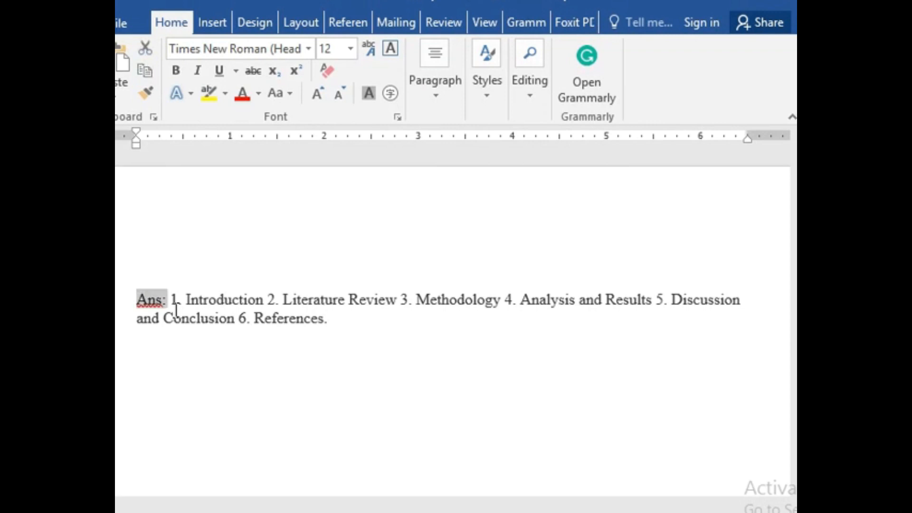
key(ctrl+x)
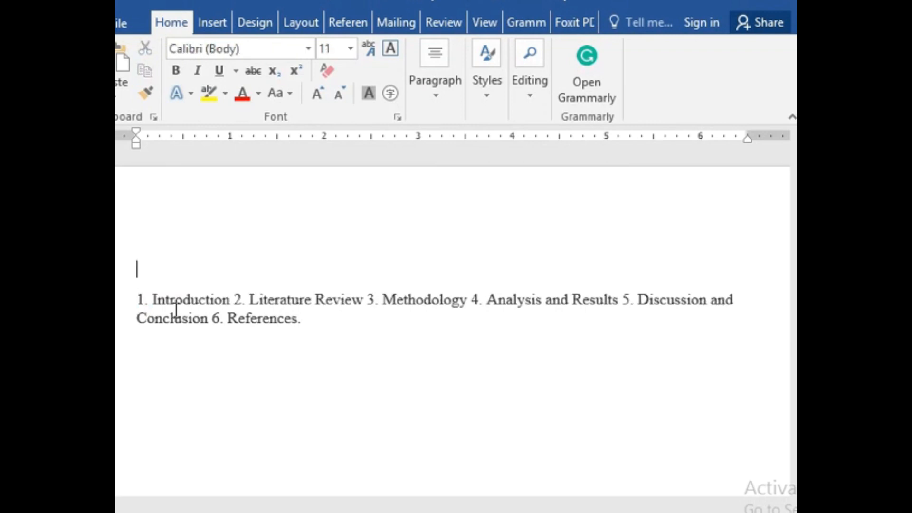
Add the title "Chapter 1: Introduction" above the pasted component list and give it the Heading 1 style.
key(Return)
text(Chapter 1: Introduction)
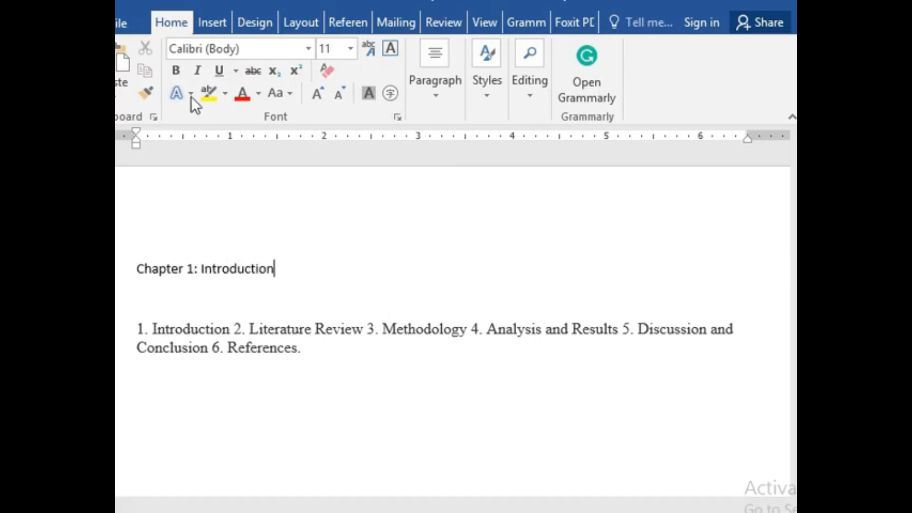
click(488, 107)
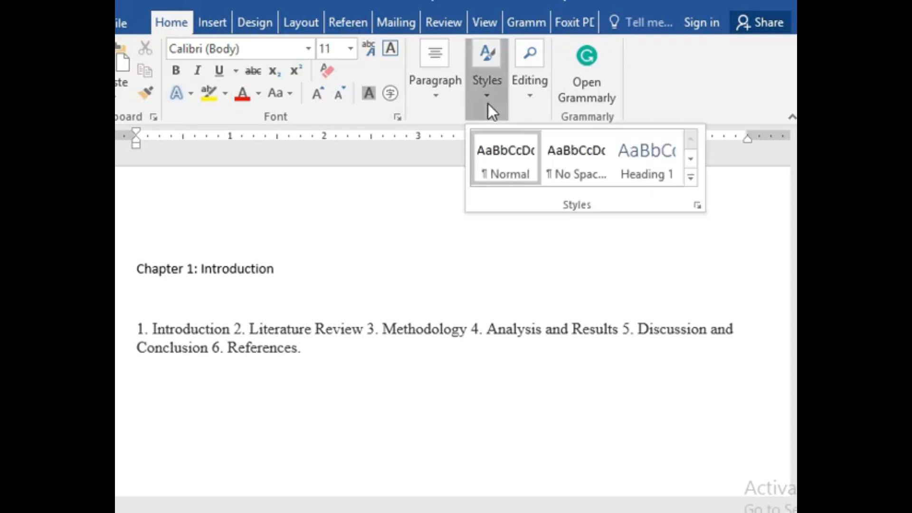
click(643, 172)
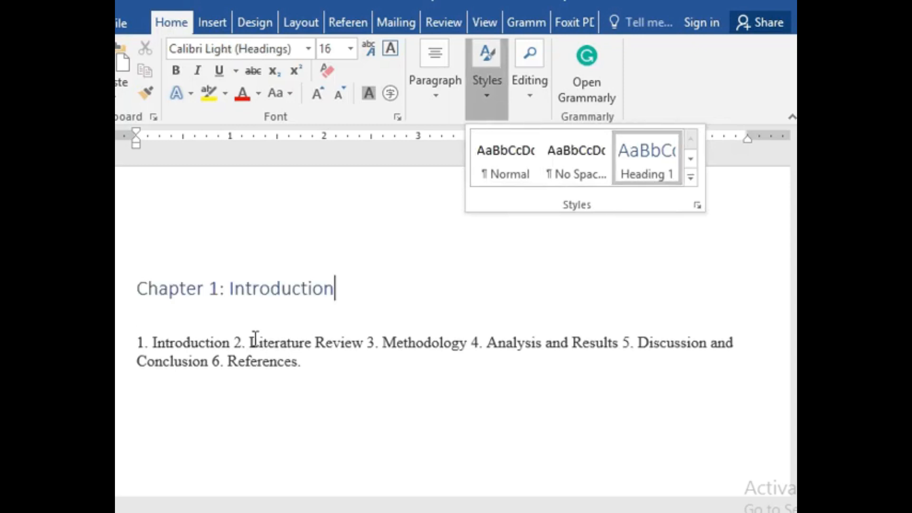
click(347, 308)
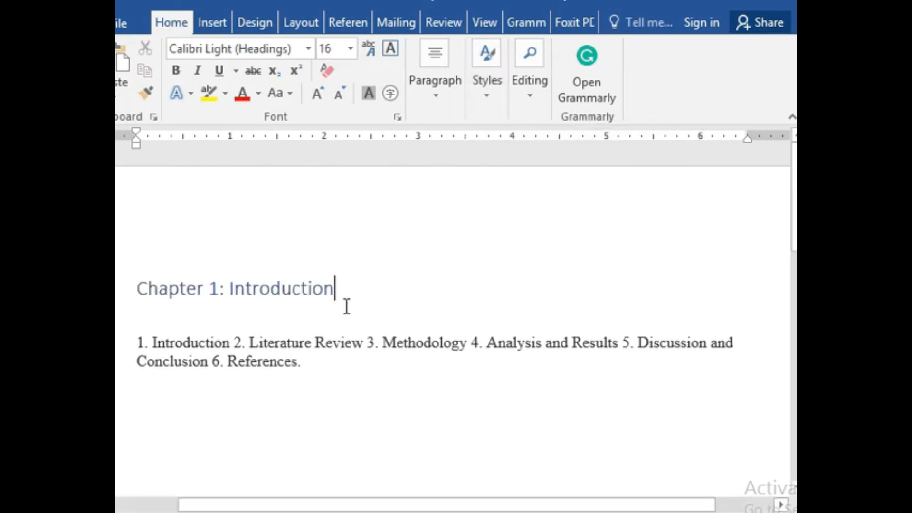
Split the component list after "1. Introduction", moving "2. Literature Review" and the remaining items down with a blank line between.
click(308, 325)
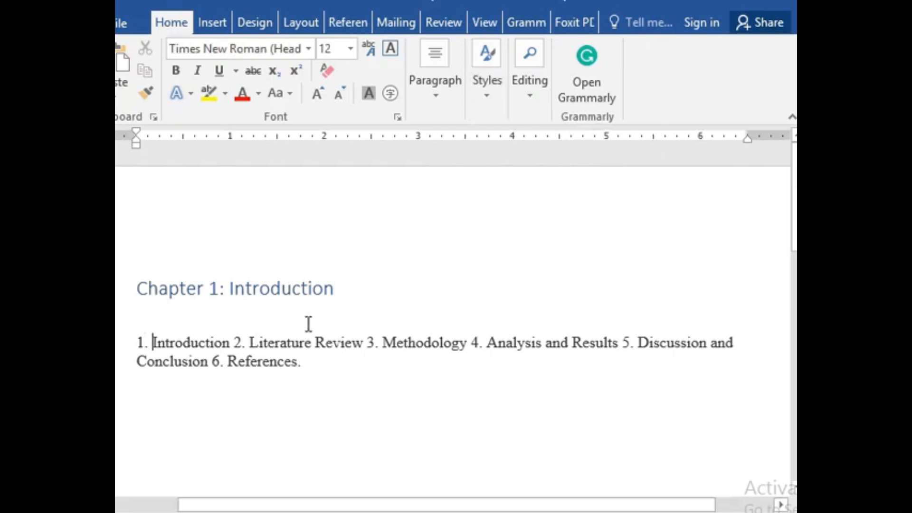
key(Return)
key(Return)
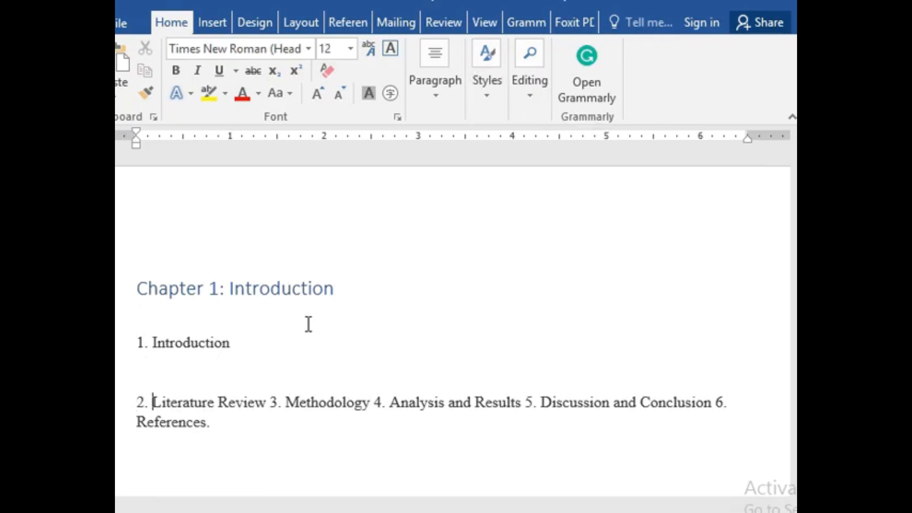
Copy the list of Introduction components from the question table in the other Word document.
key(alt+Tab)
click(143, 179)
scroll(238, 186, up, 4)
scroll(254, 185, up, 5)
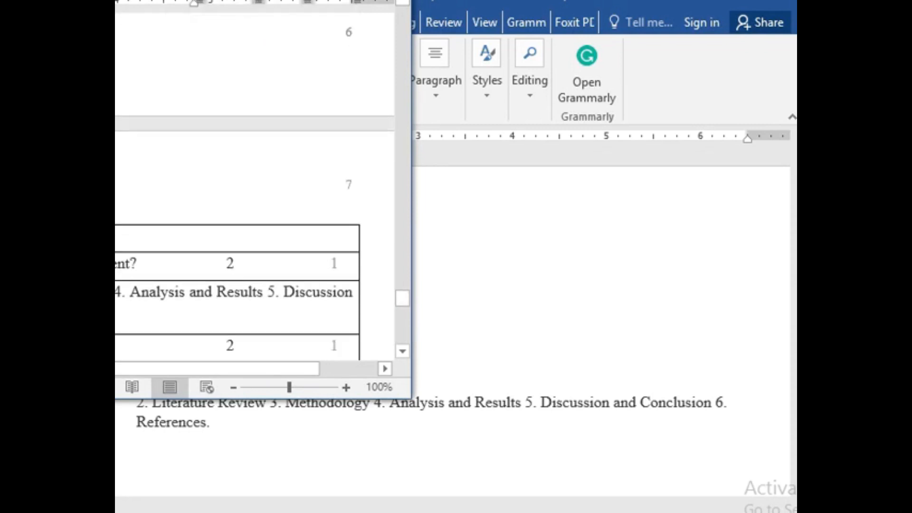
scroll(254, 185, down, 2)
scroll(254, 185, down, 1)
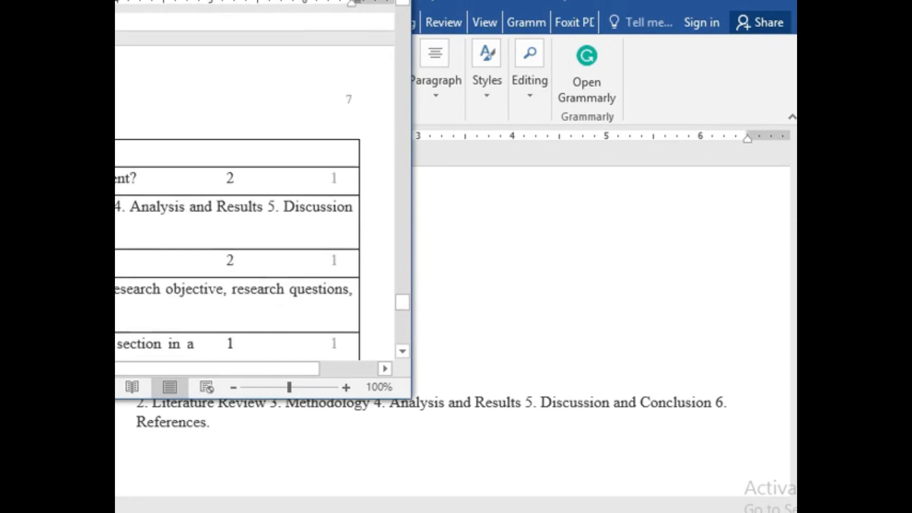
drag(116, 290, 116, 312)
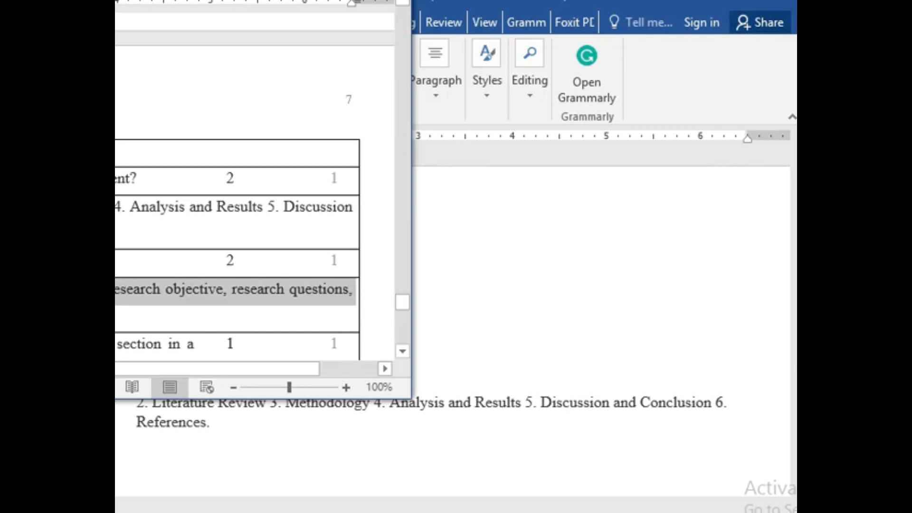
Insert the copied components, from Background to Study significance, in new space below "1. Introduction" in the outline document.
key(alt+Tab)
click(232, 365)
key(Return)
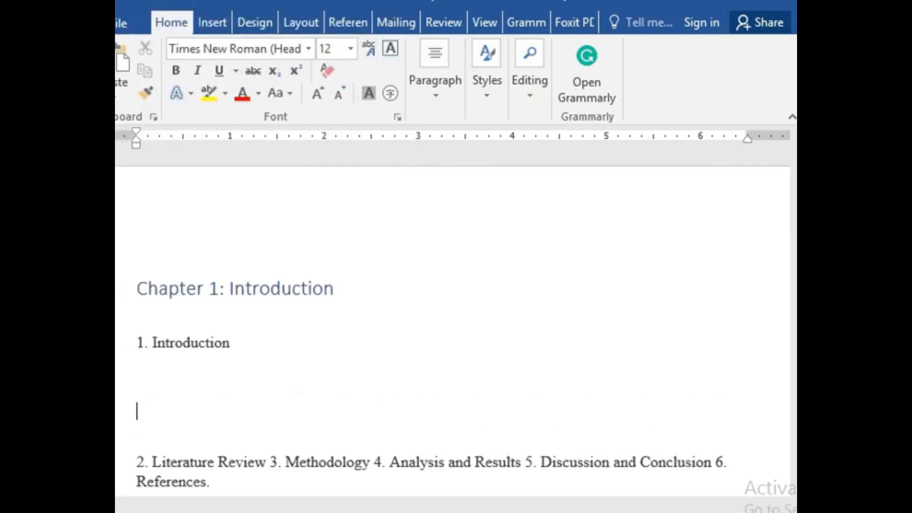
key(Return)
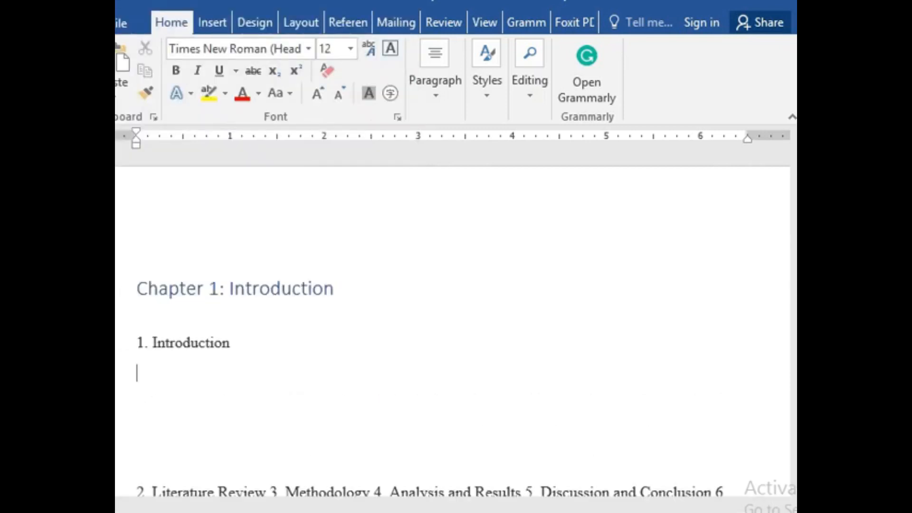
text(Background, Problem Statement, Purpose of study, research objective, research questions, Study significance)
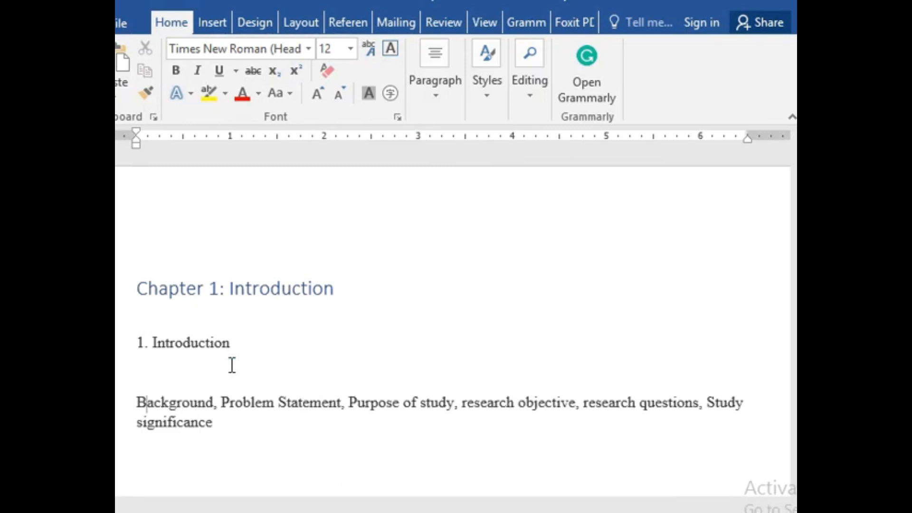
Number Background as 1.1 and start item 1.2 at Problem Statement, leaving one blank line between them.
text(1.1)
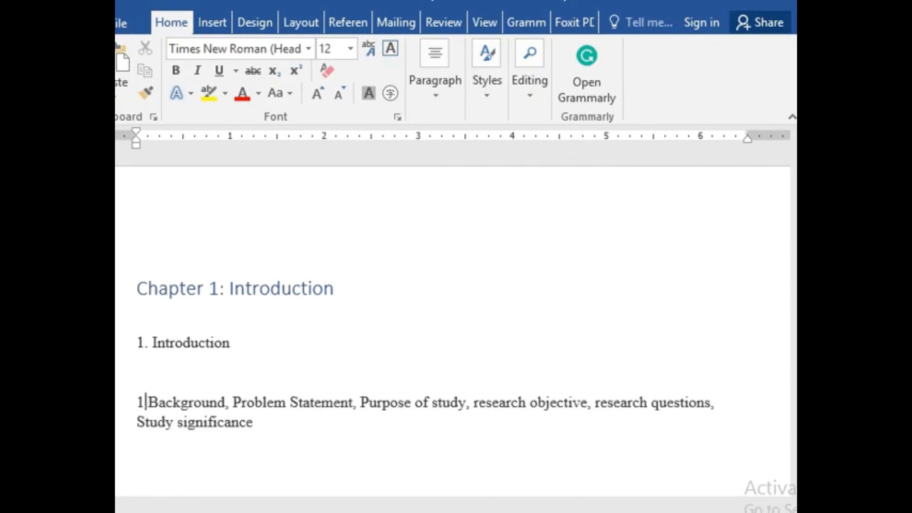
key(ctrl+Right)
key(ctrl+Right)
key(Return)
key(Return)
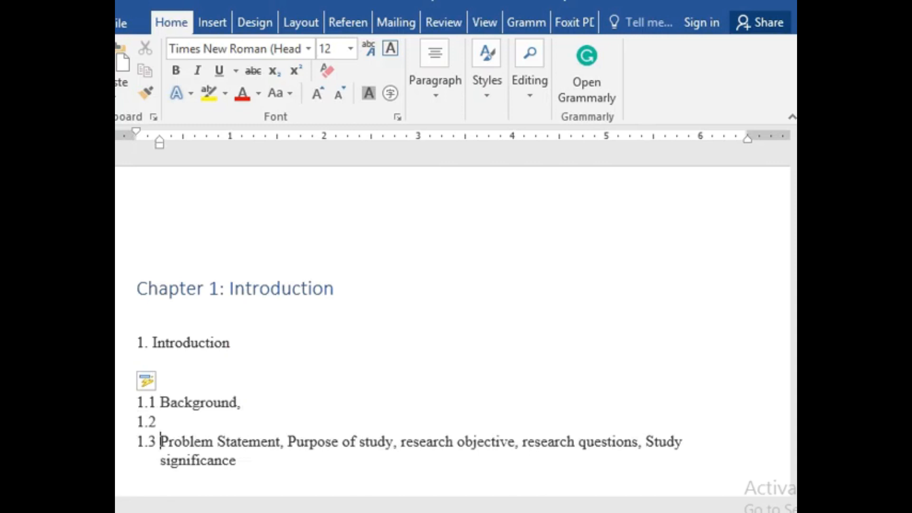
key(Up)
key(BackSpace)
key(Down)
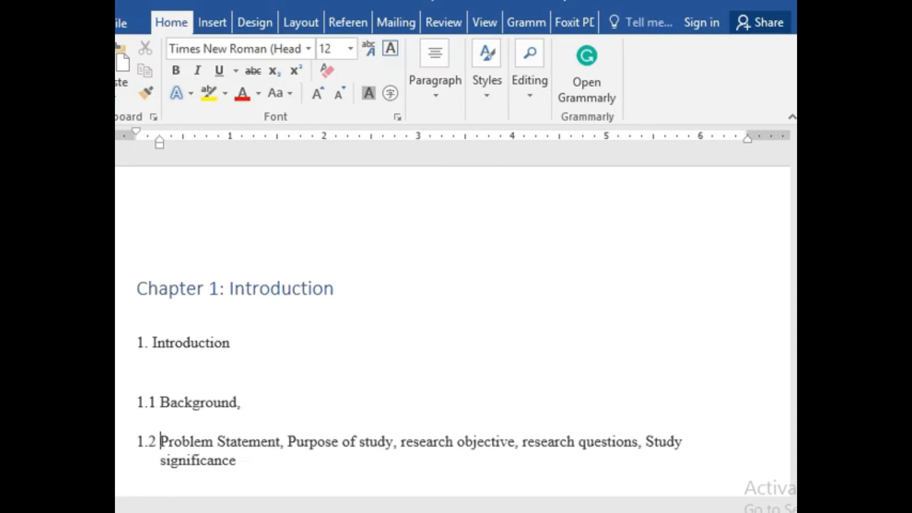
Break the remaining components so Purpose of study starts item 1.3 and research objective starts item 1.4.
key(Up)
key(Down)
key(ctrl+Right)
key(Return)
key(ctrl+Right)
key(ctrl+Right)
key(ctrl+Right)
key(ctrl+Right)
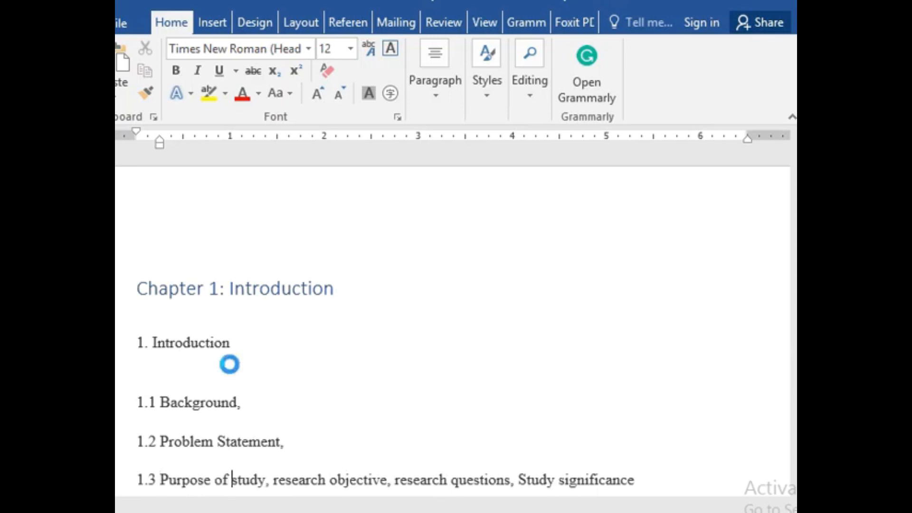
key(Return)
Capitalize "Research objective", and put "Research questions" on its own line as item 1.5 with a capital R.
key(Right)
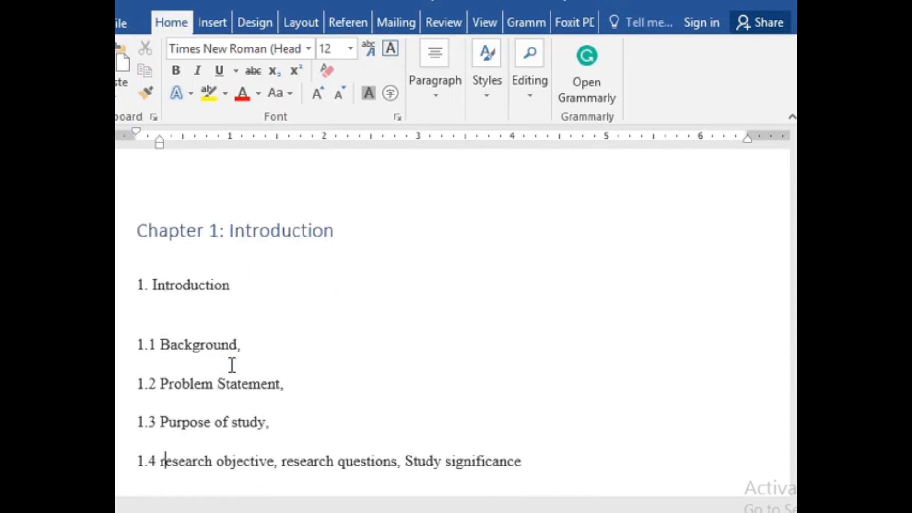
key(BackSpace)
text(R)
key(ctrl+Right)
key(Return)
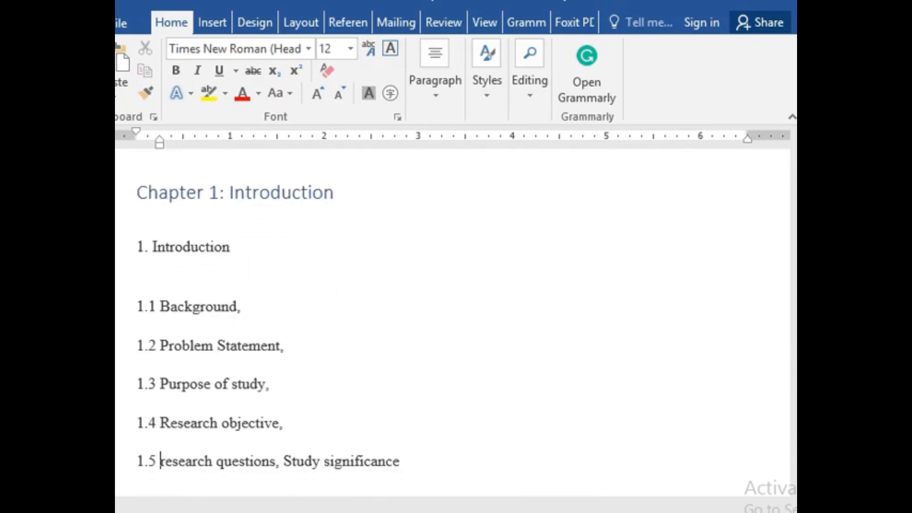
key(Right)
key(BackSpace)
text(R)
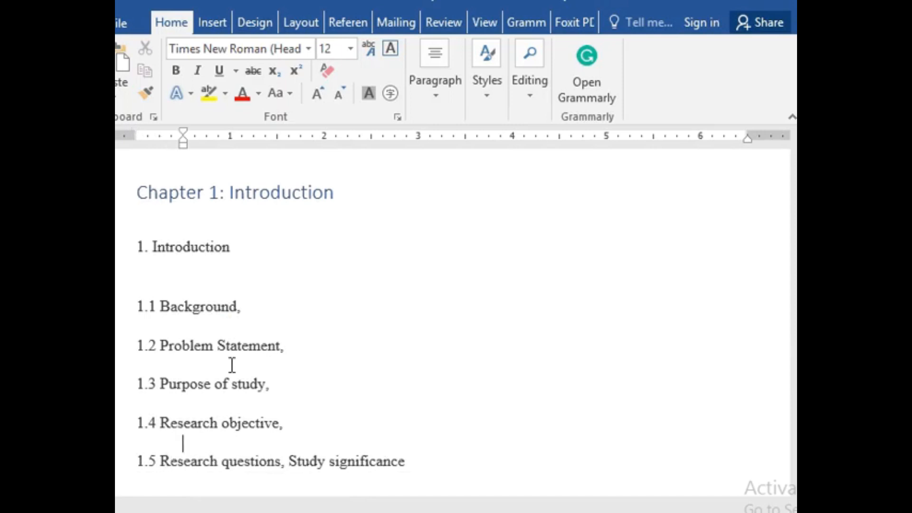
Add an extra blank line between each pair of consecutive items from 1.1 to 1.5.
key(Return)
key(Up)
key(Up)
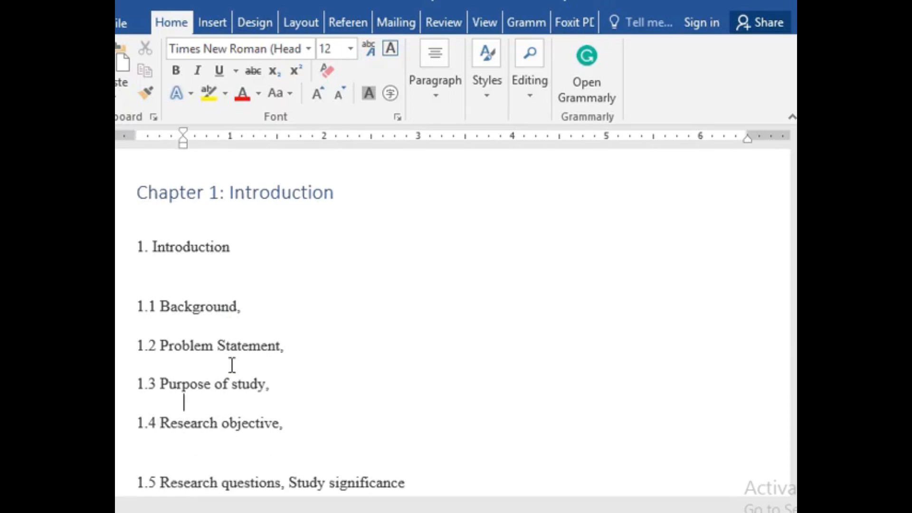
key(Return)
key(Up)
key(Up)
key(Return)
key(Up)
key(Up)
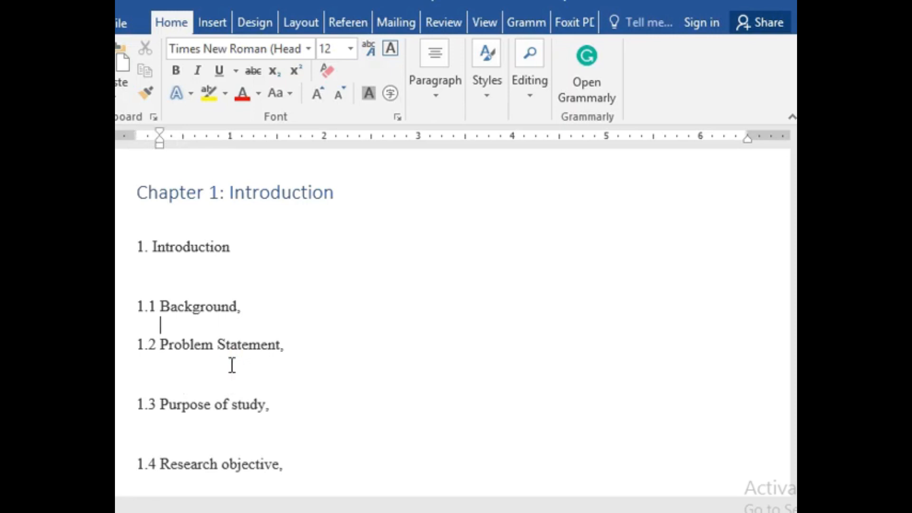
key(Return)
Separate Study significance from Research questions as item 1.6, with blank space between the two items.
key(Down)
key(Down)
key(Down)
key(Down)
key(Down)
key(Down)
key(Down)
key(Down)
key(Up)
key(ctrl+Right)
key(ctrl+Right)
key(ctrl+Right)
key(Return)
text(1.6)
key(Return)
text(1.7)
key(Up)
key(Return)
key(BackSpace)
key(BackSpace)
key(Down)
key(Down)
key(Left)
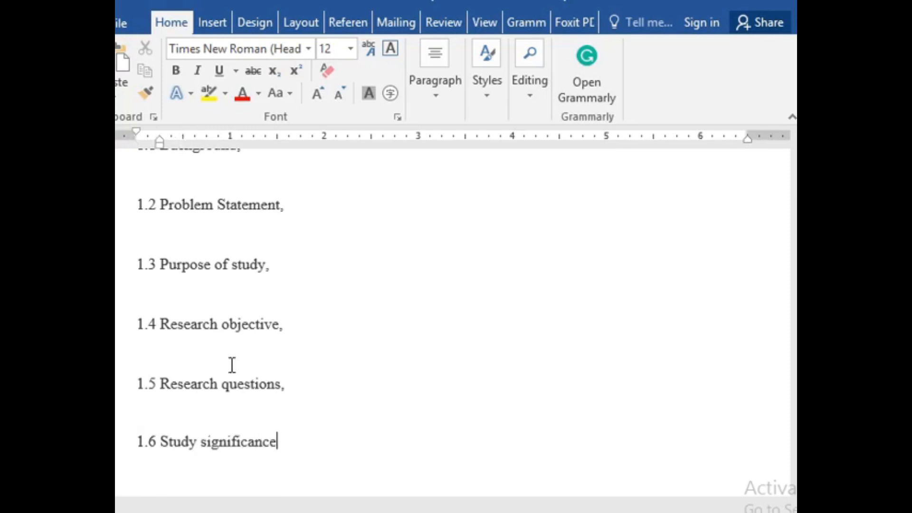
Move Study significance from the end of the list to directly after Problem Statement, adding a blank line above it.
key(shift+Home)
key(ctrl+x)
key(Up)
key(Up)
key(Up)
key(Up)
key(Up)
key(Up)
key(Up)
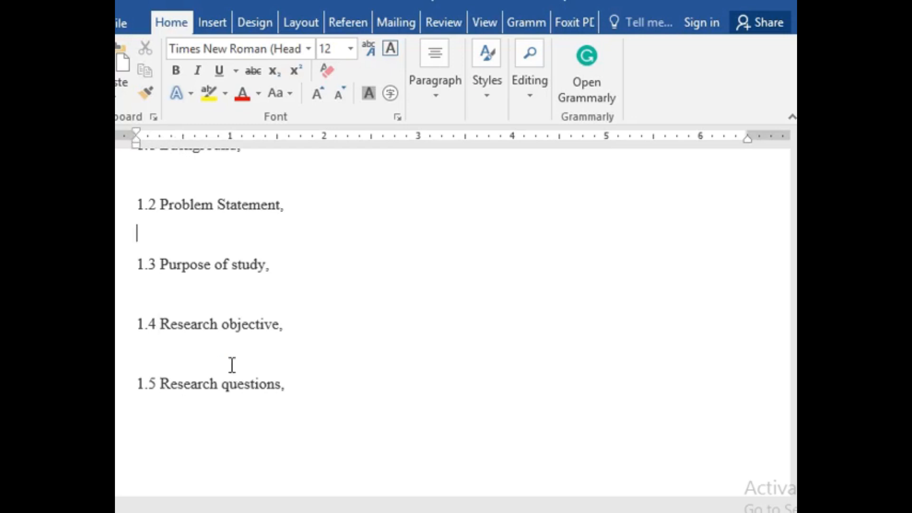
key(ctrl+v)
key(Up)
key(Up)
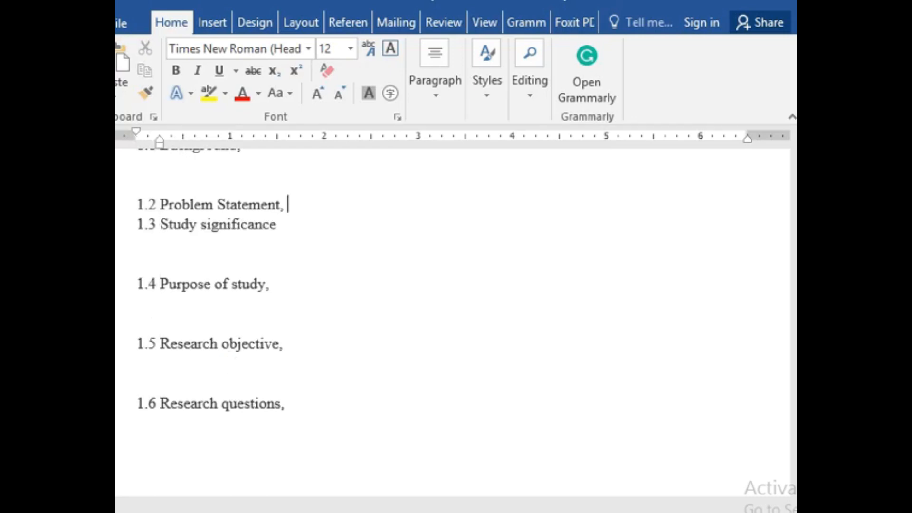
key(Return)
key(BackSpace)
Apply the Heading 2 style to the Background item.
key(Up)
key(Up)
key(Up)
key(Up)
key(Up)
key(Up)
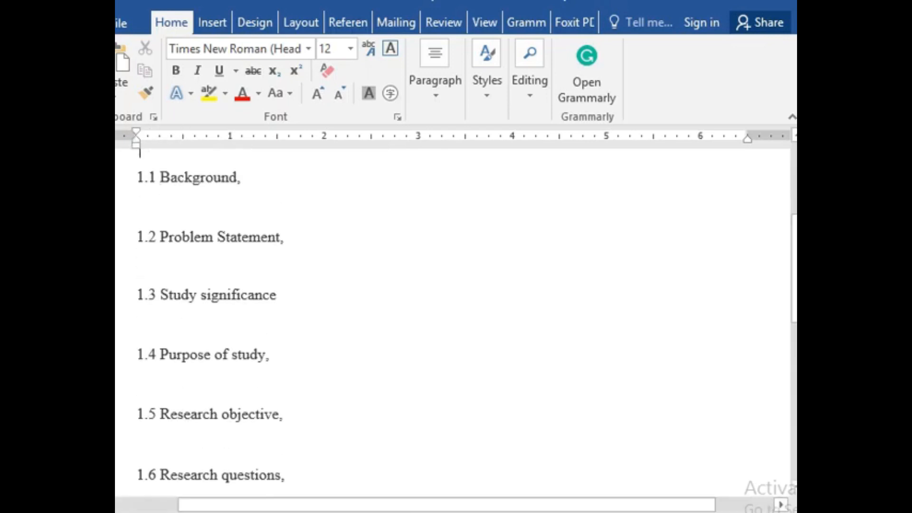
key(Up)
key(Down)
key(Down)
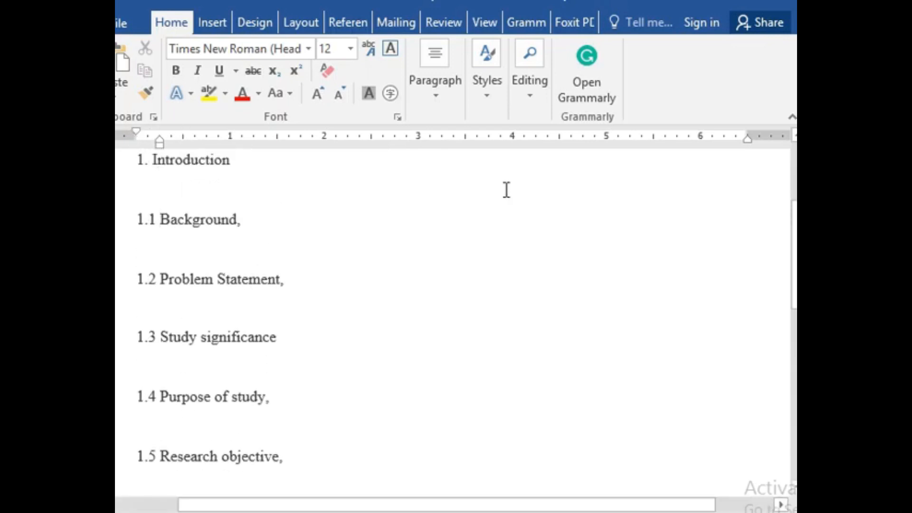
click(486, 94)
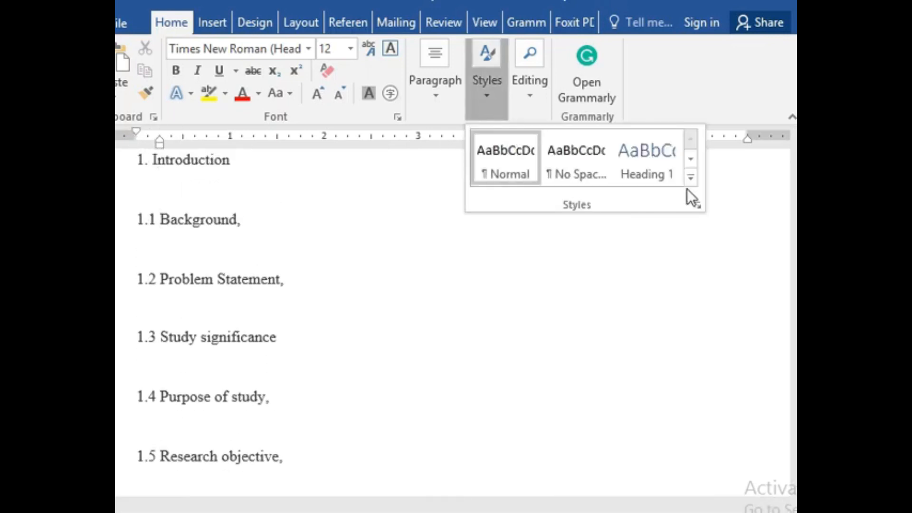
click(691, 160)
click(512, 165)
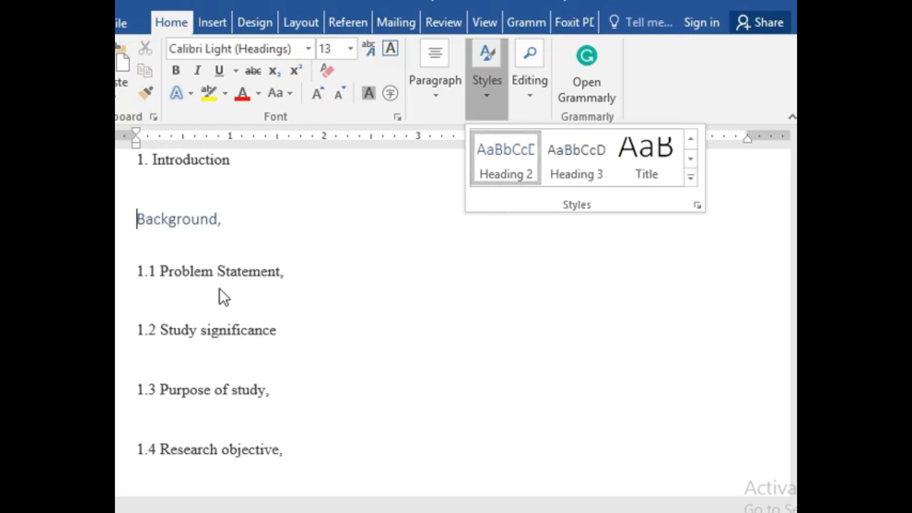
Apply the Heading 2 style to Problem Statement, Study significance and Purpose of study.
click(222, 271)
click(137, 271)
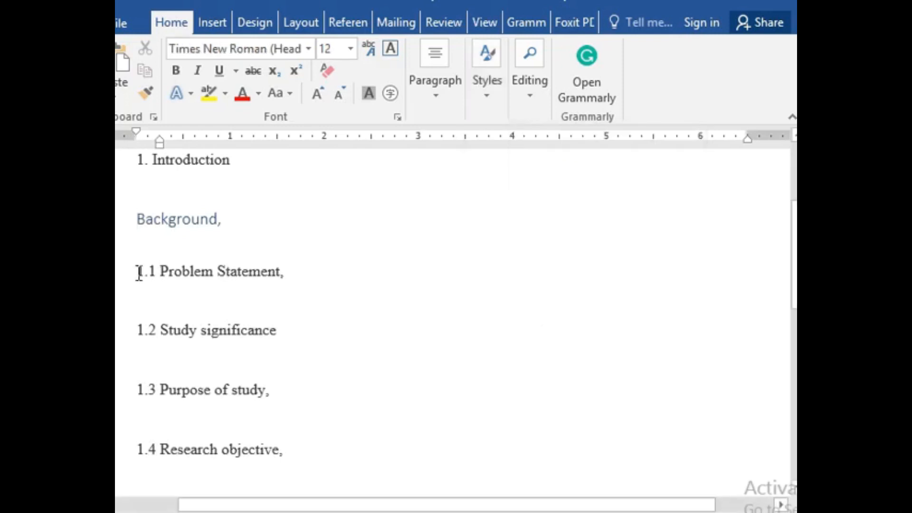
key(ctrl+alt+2)
click(141, 333)
key(ctrl+alt+2)
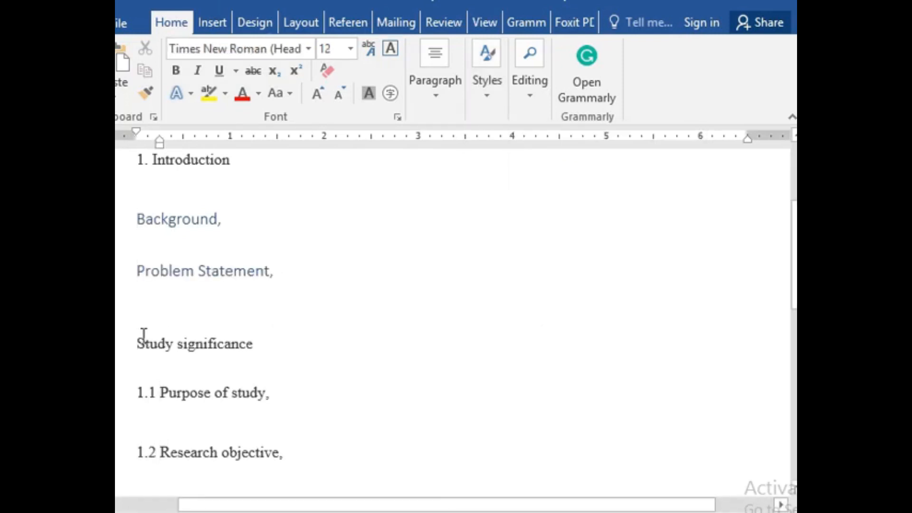
click(163, 393)
key(ctrl+alt+2)
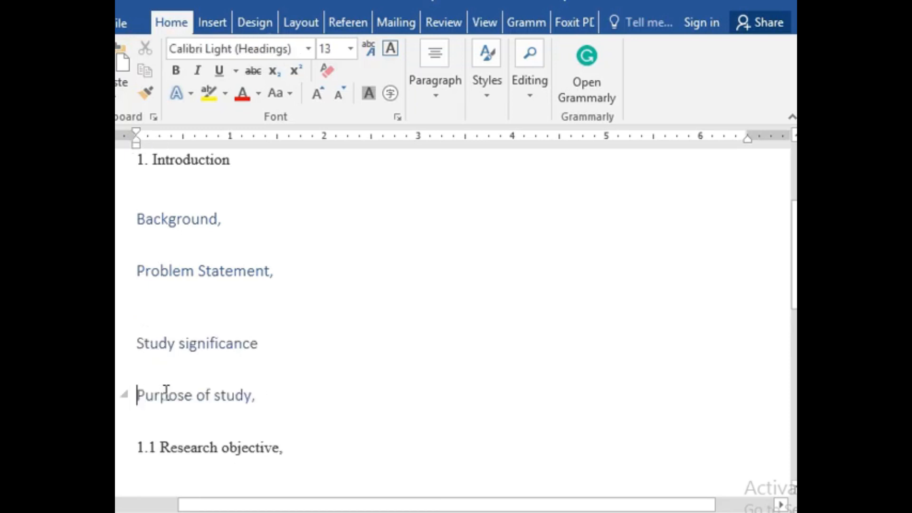
Apply the Heading 2 style to Research objective and Research questions.
click(183, 443)
key(ctrl+alt+2)
key(Down)
key(Down)
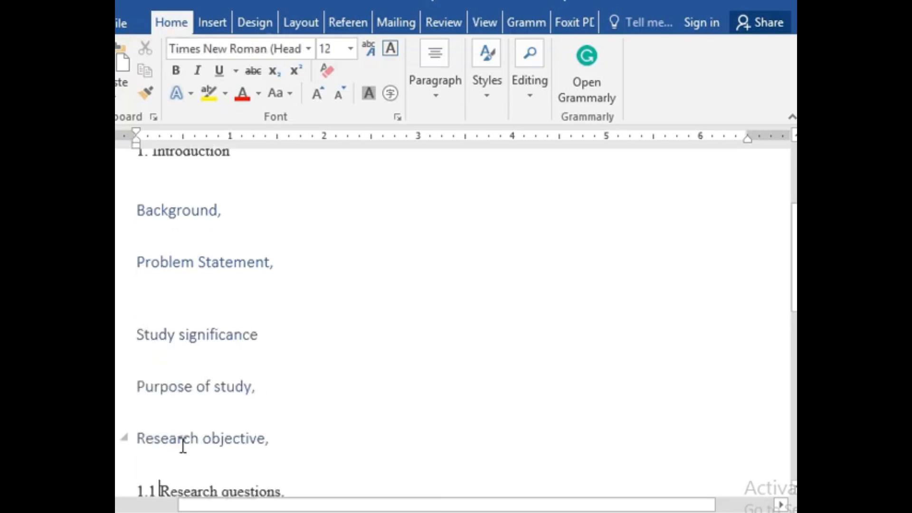
key(Up)
key(ctrl+alt+2)
Review the Chapter 1 subheadings from the end of the section back up to the Introduction line.
key(Down)
key(Down)
key(Down)
key(Down)
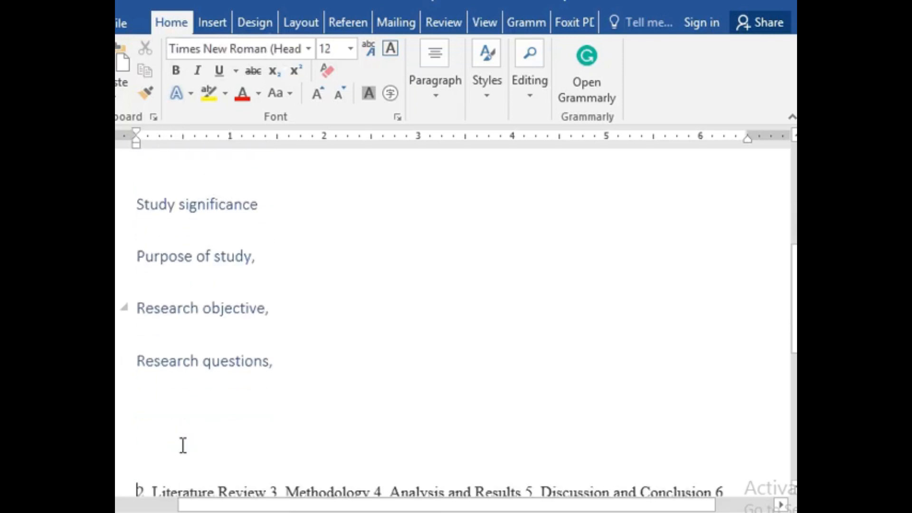
key(Up)
key(Up)
key(Up)
key(Up)
key(Up)
key(Up)
key(Up)
key(Up)
key(Up)
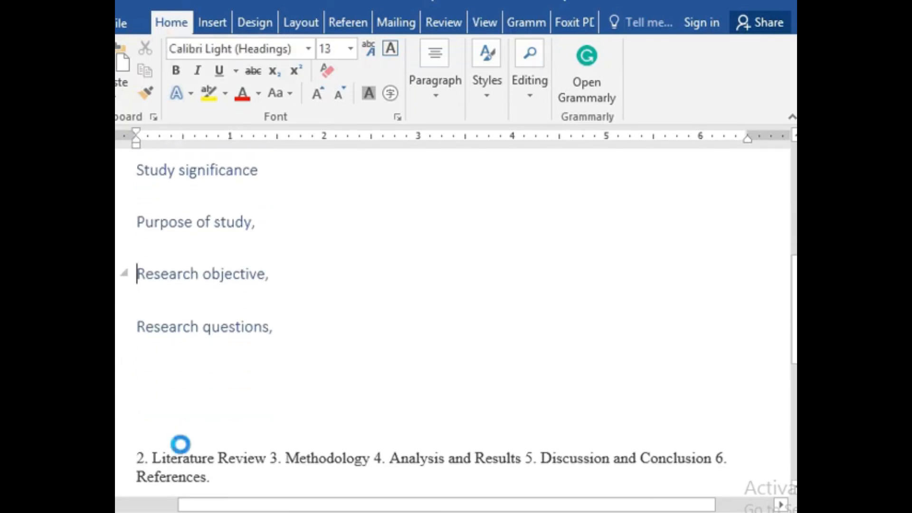
key(Up)
key(Up)
key(Up)
key(Up)
key(Up)
key(Up)
key(Up)
key(Up)
key(Up)
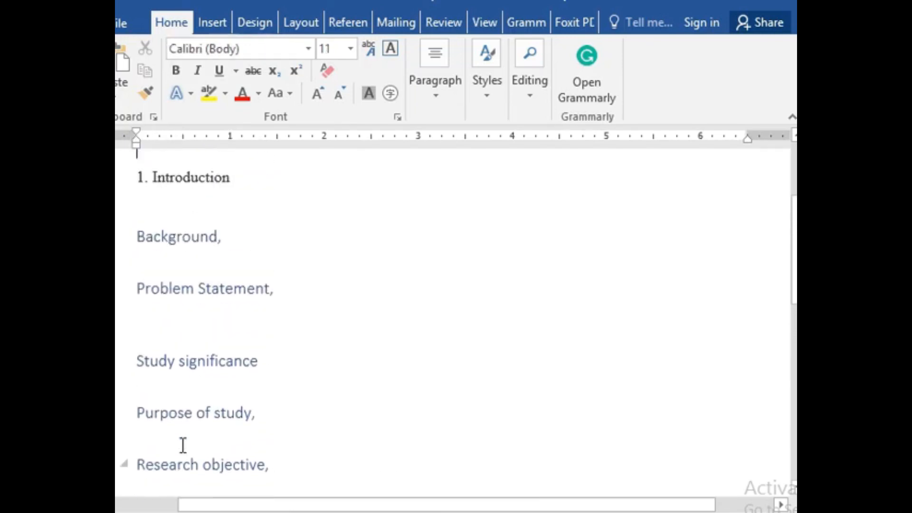
Add the number 1.1 before the Background heading and 1.2 before the Problem Statement heading.
key(Down)
key(Down)
key(Down)
text(1.1)
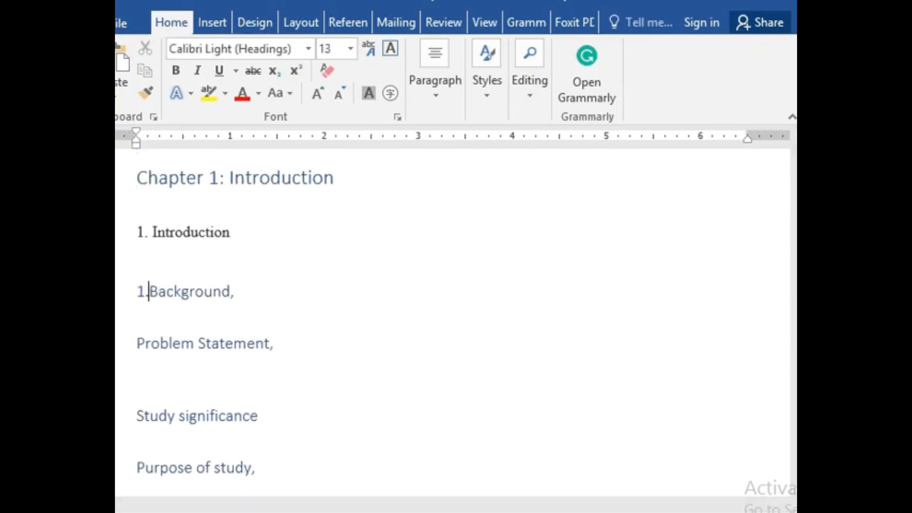
key(Down)
key(Down)
key(Home)
text(1.2)
Number the Study significance heading 1.3 and the Purpose of study heading 1.4.
key(Down)
key(Down)
key(Down)
key(Home)
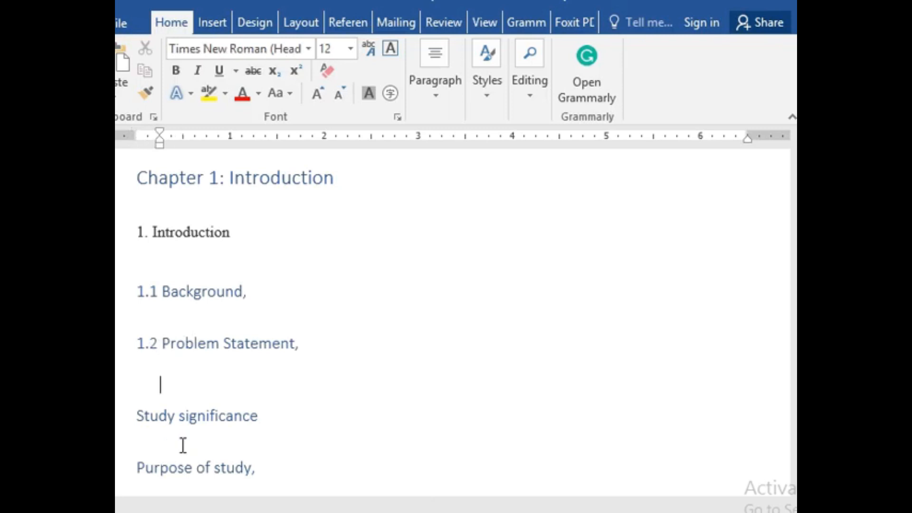
text(1.3)
key(Down)
key(Down)
key(Home)
text(1.4)
Prefix the Research objective heading with 1,5 and the Research questions heading with 1.6.
key(Down)
key(Down)
scroll(183, 447, down, 1)
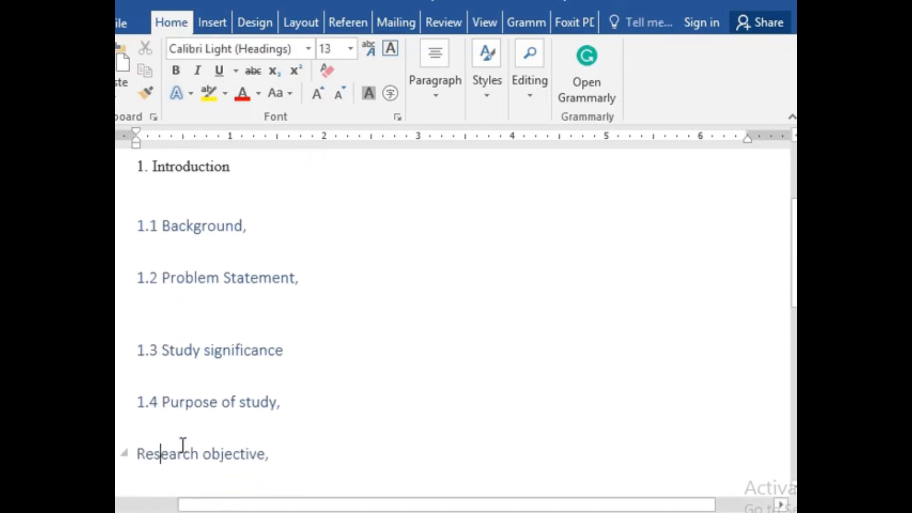
text(1.5)
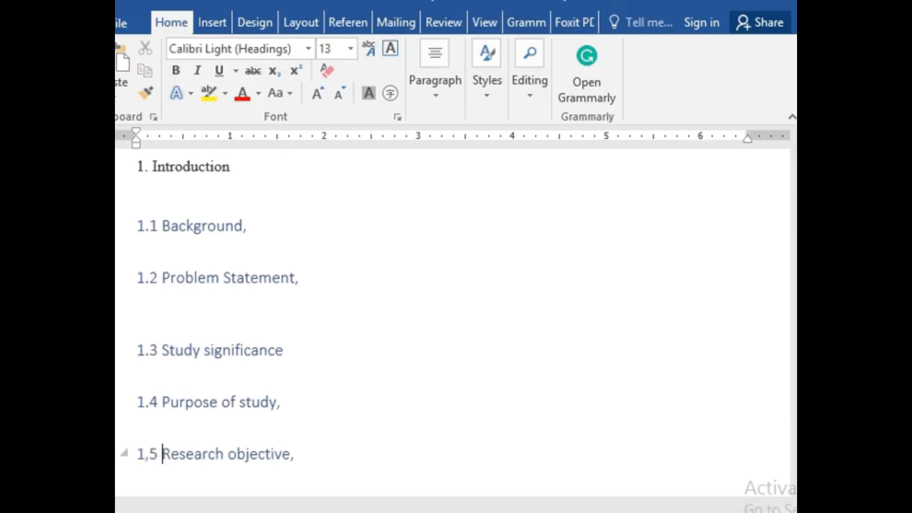
key(Down)
key(Down)
key(Down)
key(Up)
key(Up)
key(Down)
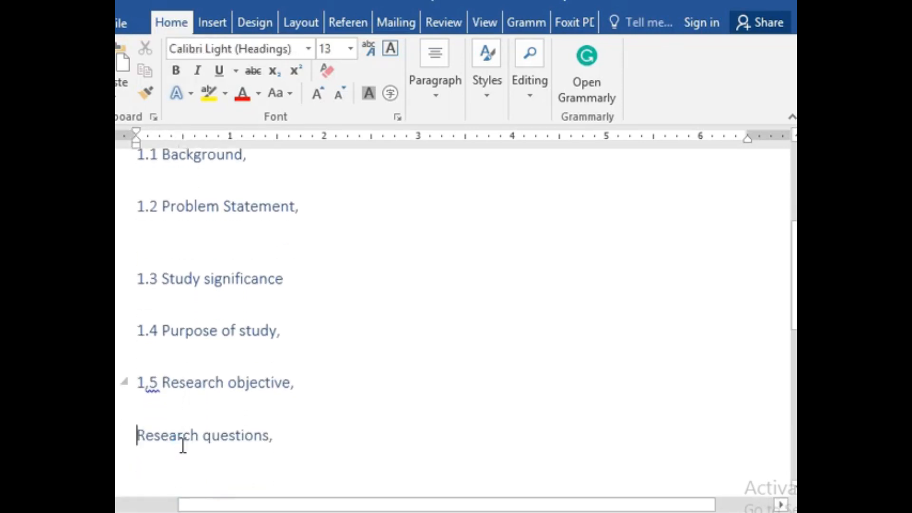
text(1.6)
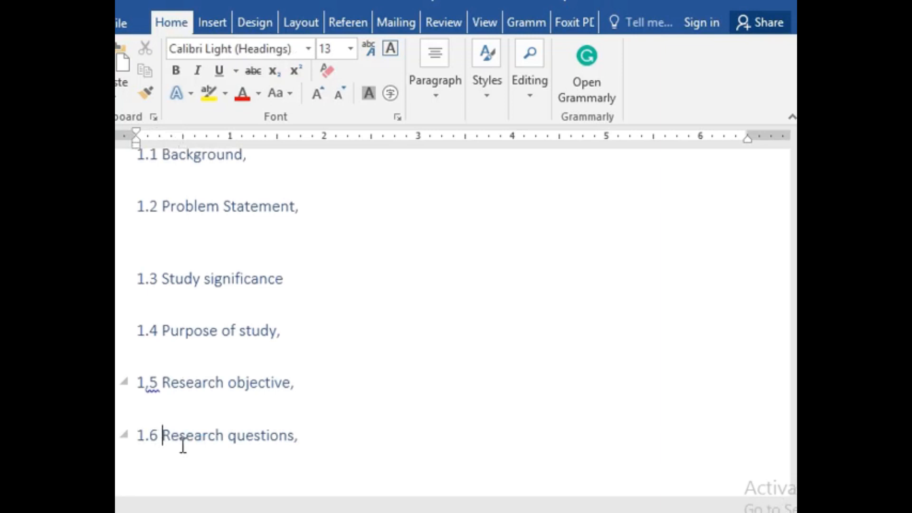
key(ctrl+s)
key(Escape)
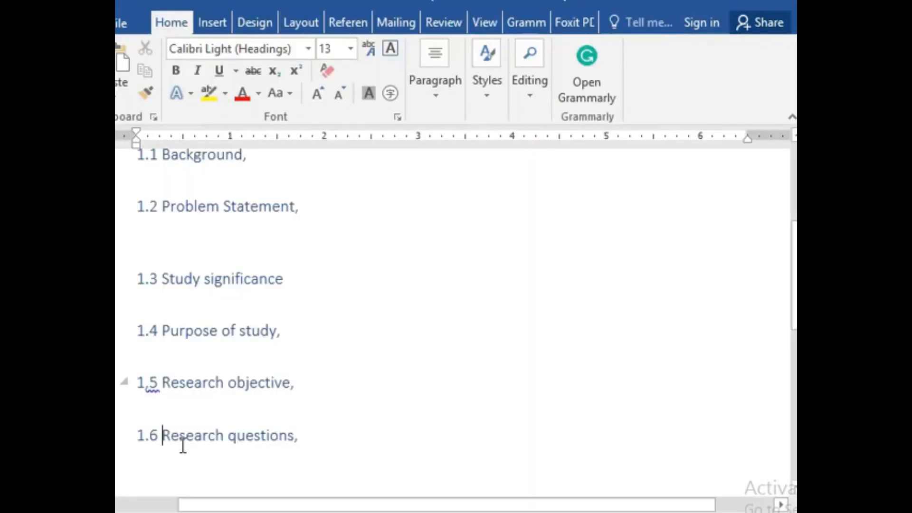
click(269, 303)
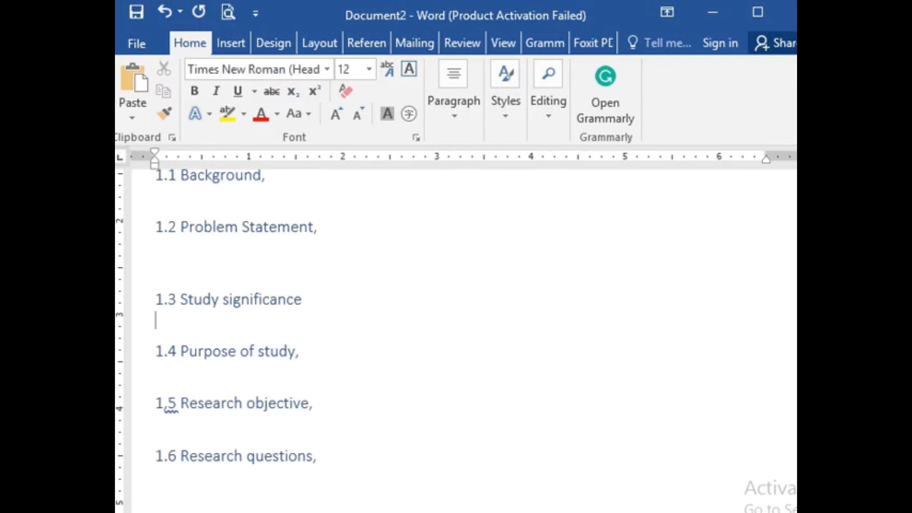
Switch to the browser, copy the link address of the YouTube video on setting up Microsoft Word before starting a thesis, and return to Word.
key(alt+Tab)
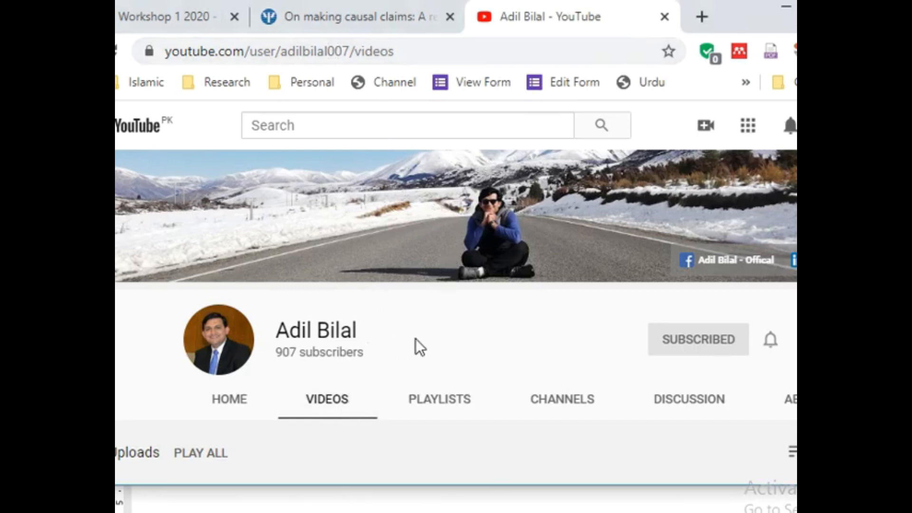
scroll(432, 342, down, 5)
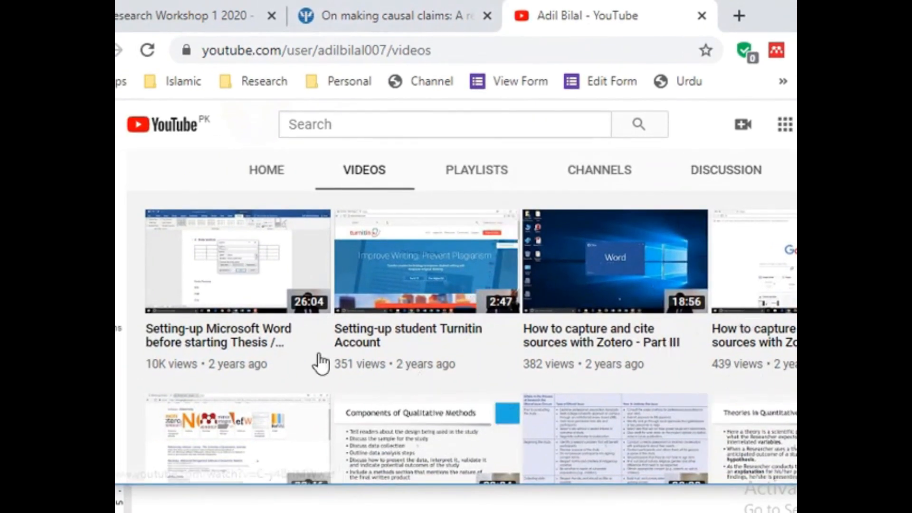
right_click(252, 340)
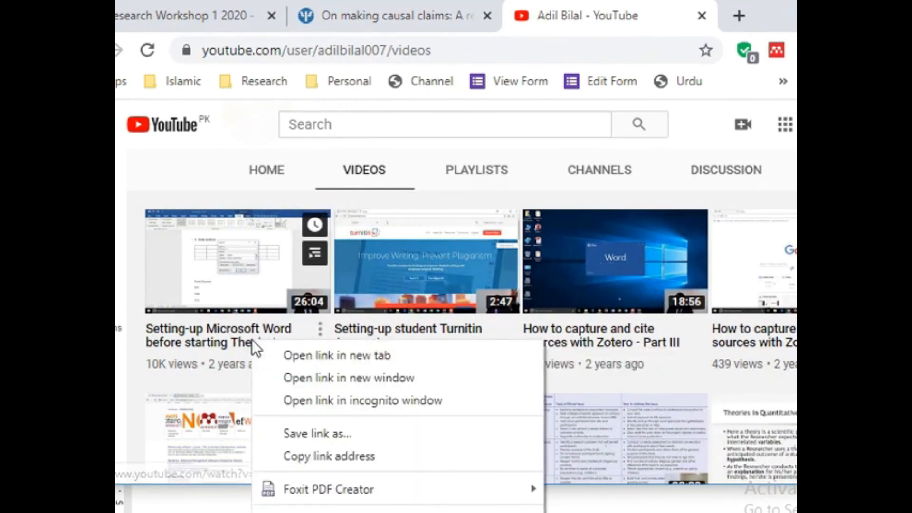
click(312, 458)
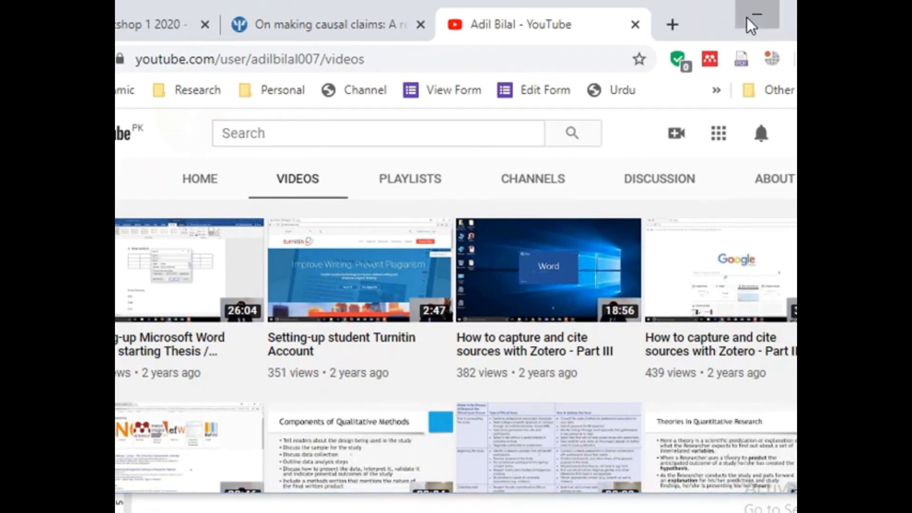
click(747, 17)
click(335, 271)
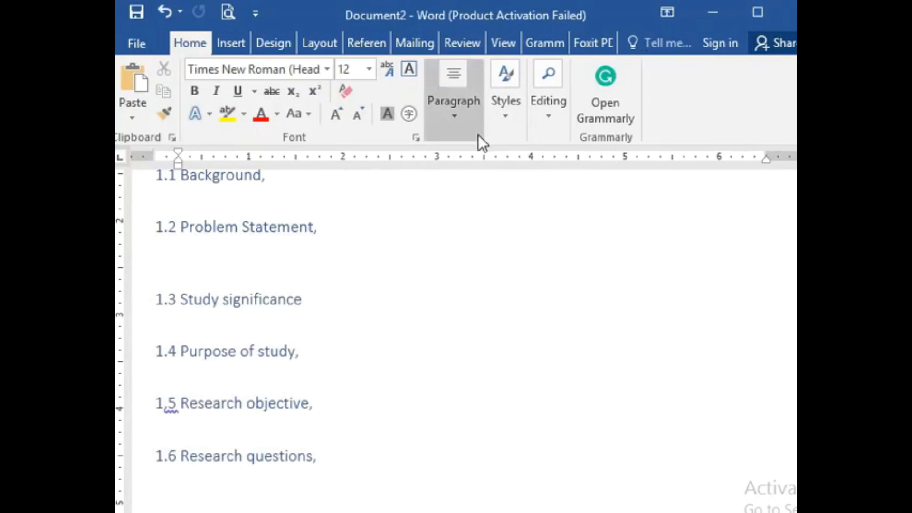